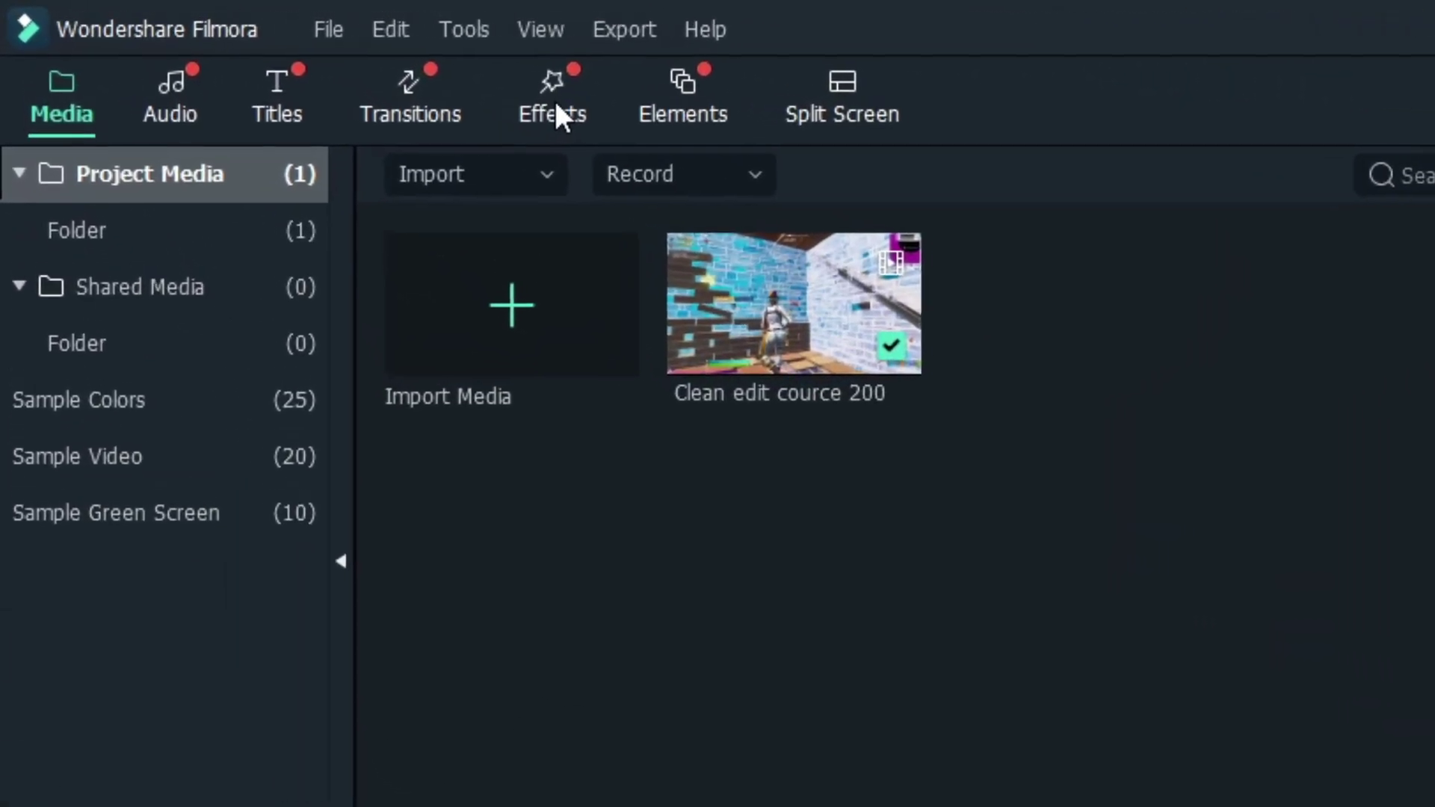
- Filter the effects by 'blur' and place Basic Blur on track 2 above the gameplay clip
click(428, 83)
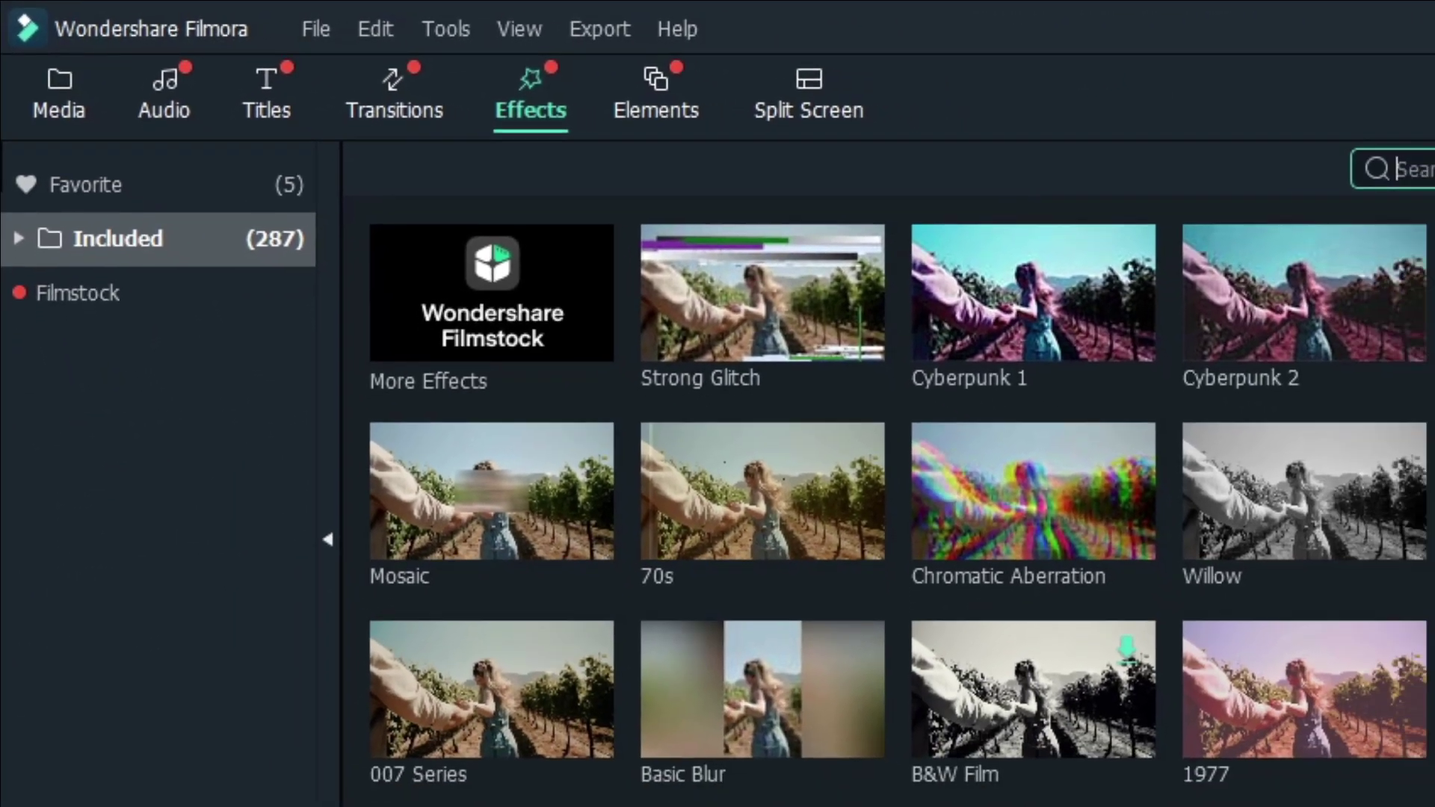
click(1182, 153)
text(blur)
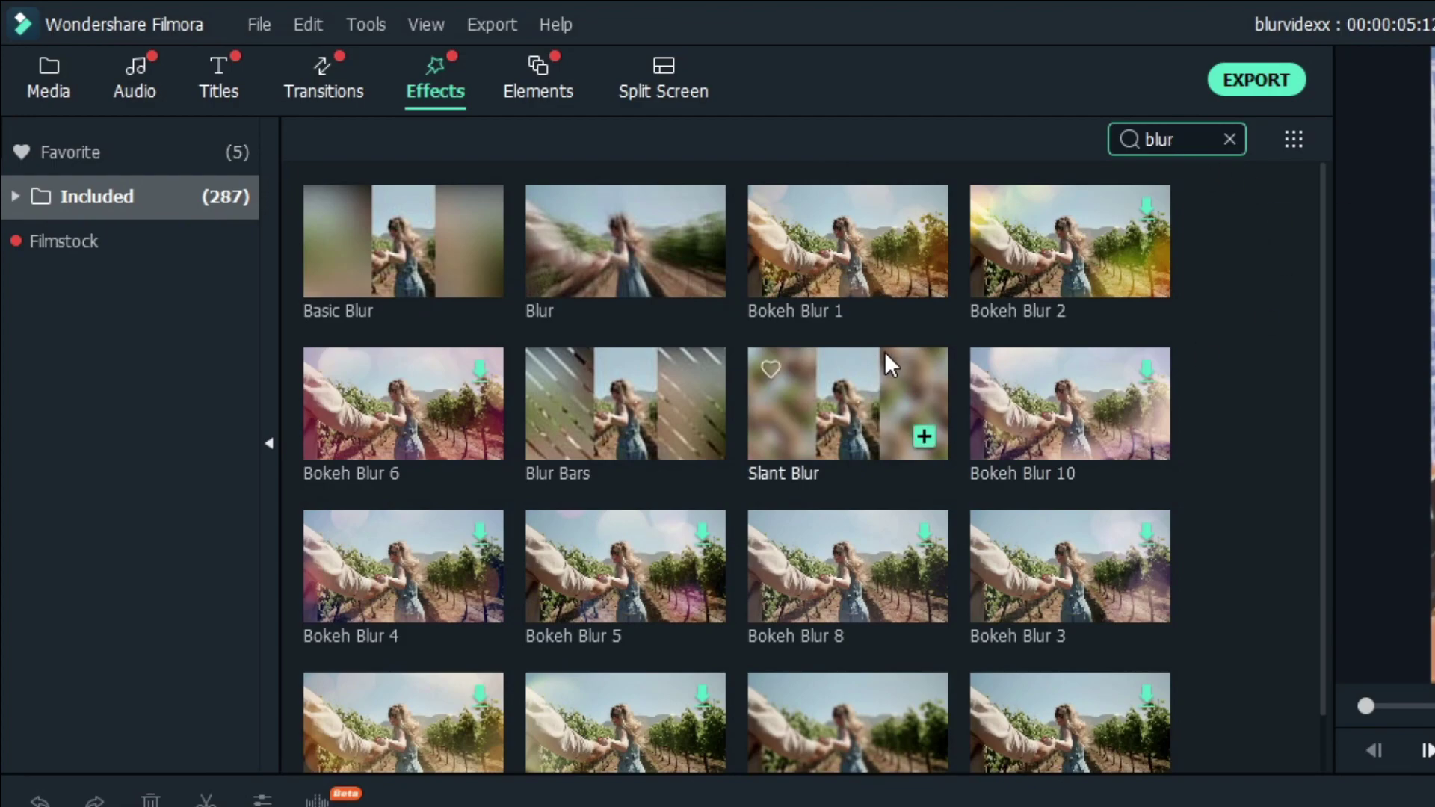
scroll(885, 351, down, 1)
scroll(894, 387, up, 1)
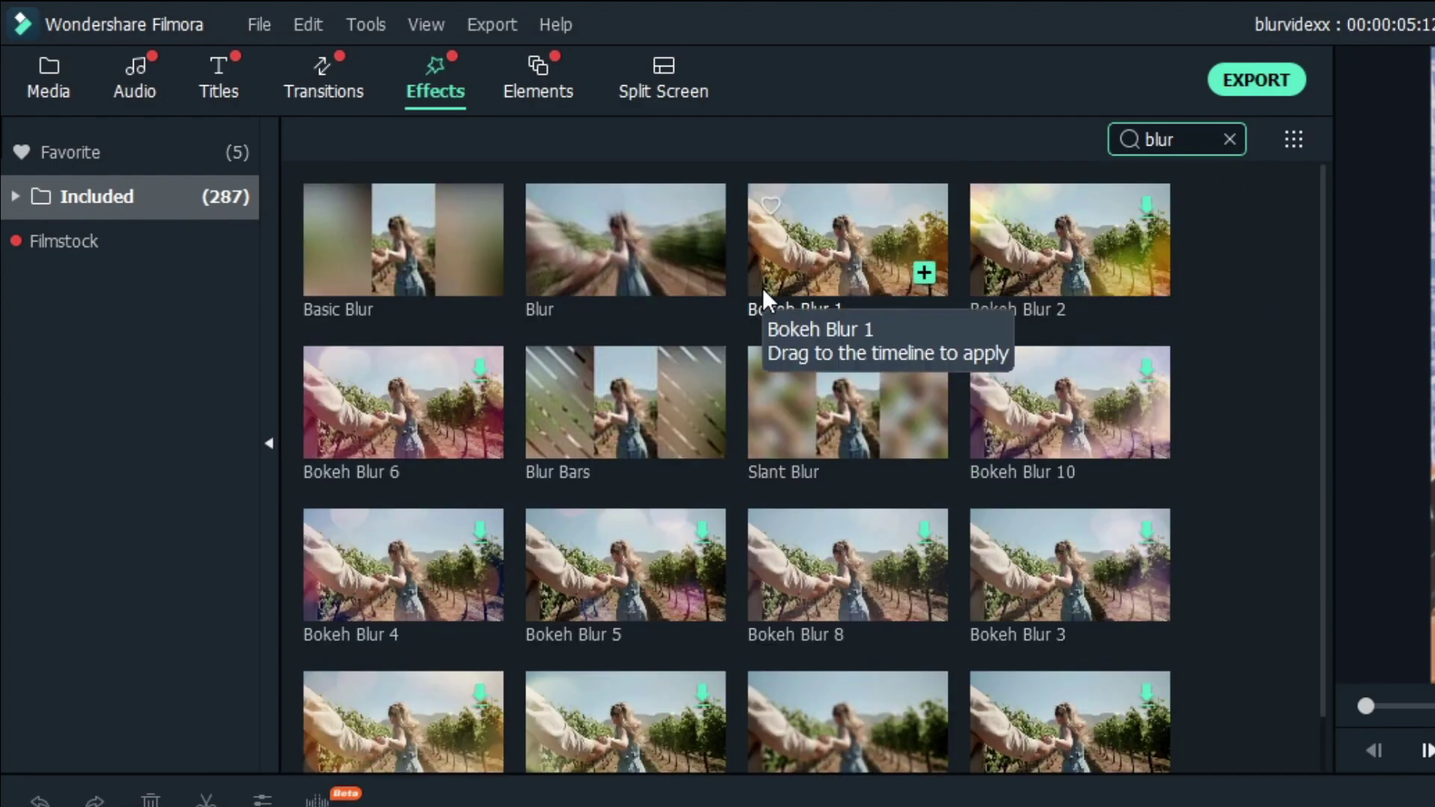
click(396, 247)
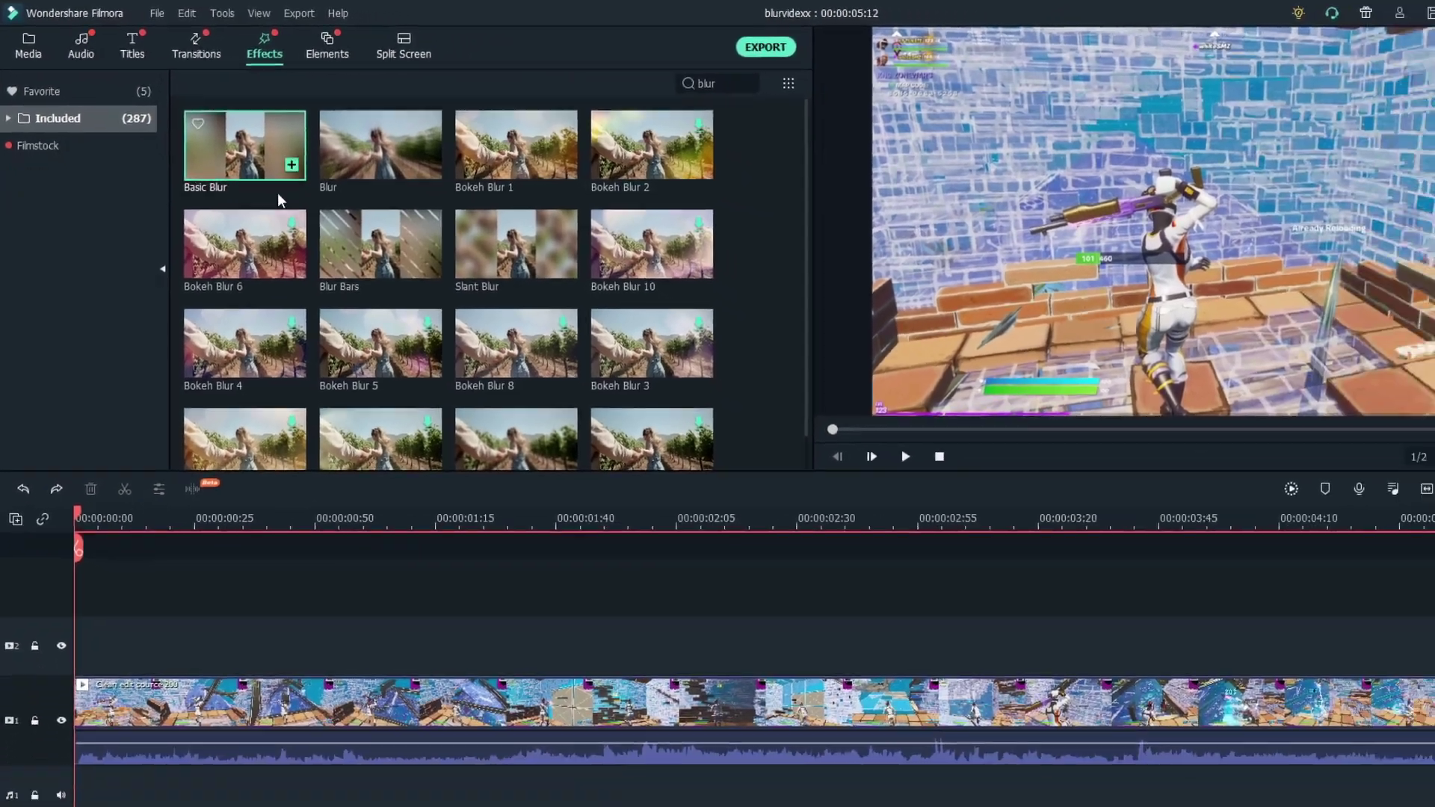
drag(352, 224, 98, 806)
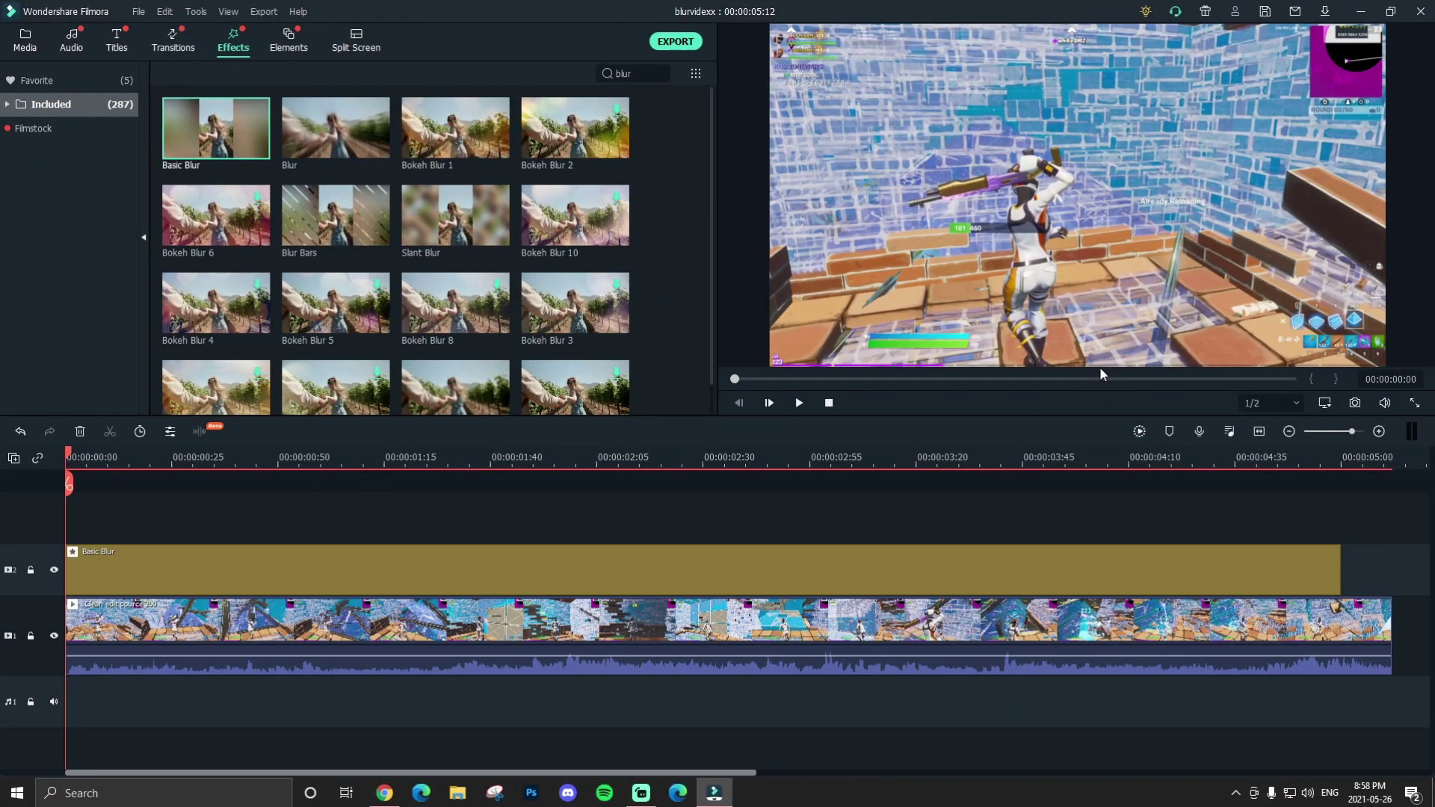
- Reposition the gameplay video in the preview frame, moving it left, down, then slightly right
click(975, 180)
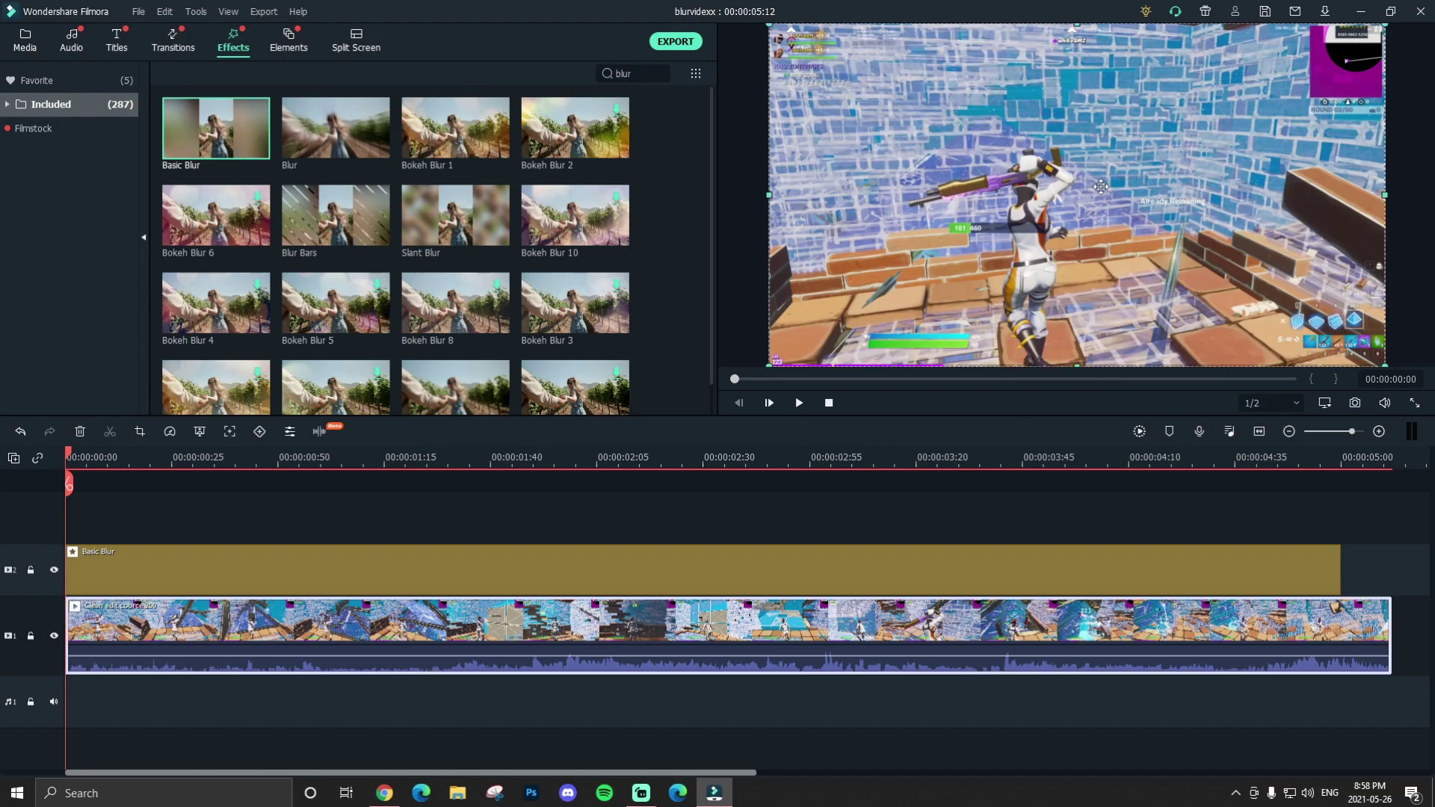
drag(1182, 214, 1087, 225)
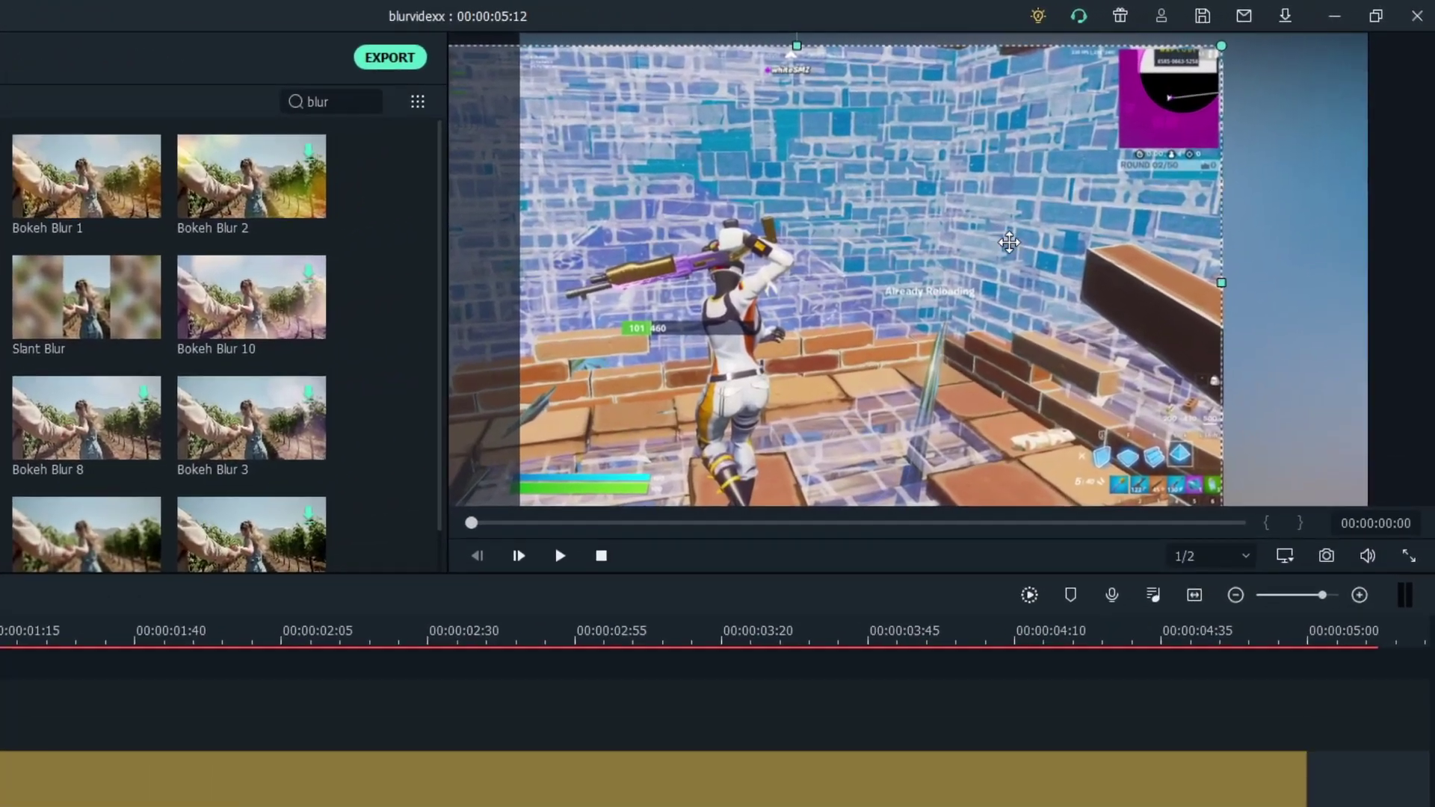
drag(1083, 129, 1077, 236)
drag(960, 315, 1032, 323)
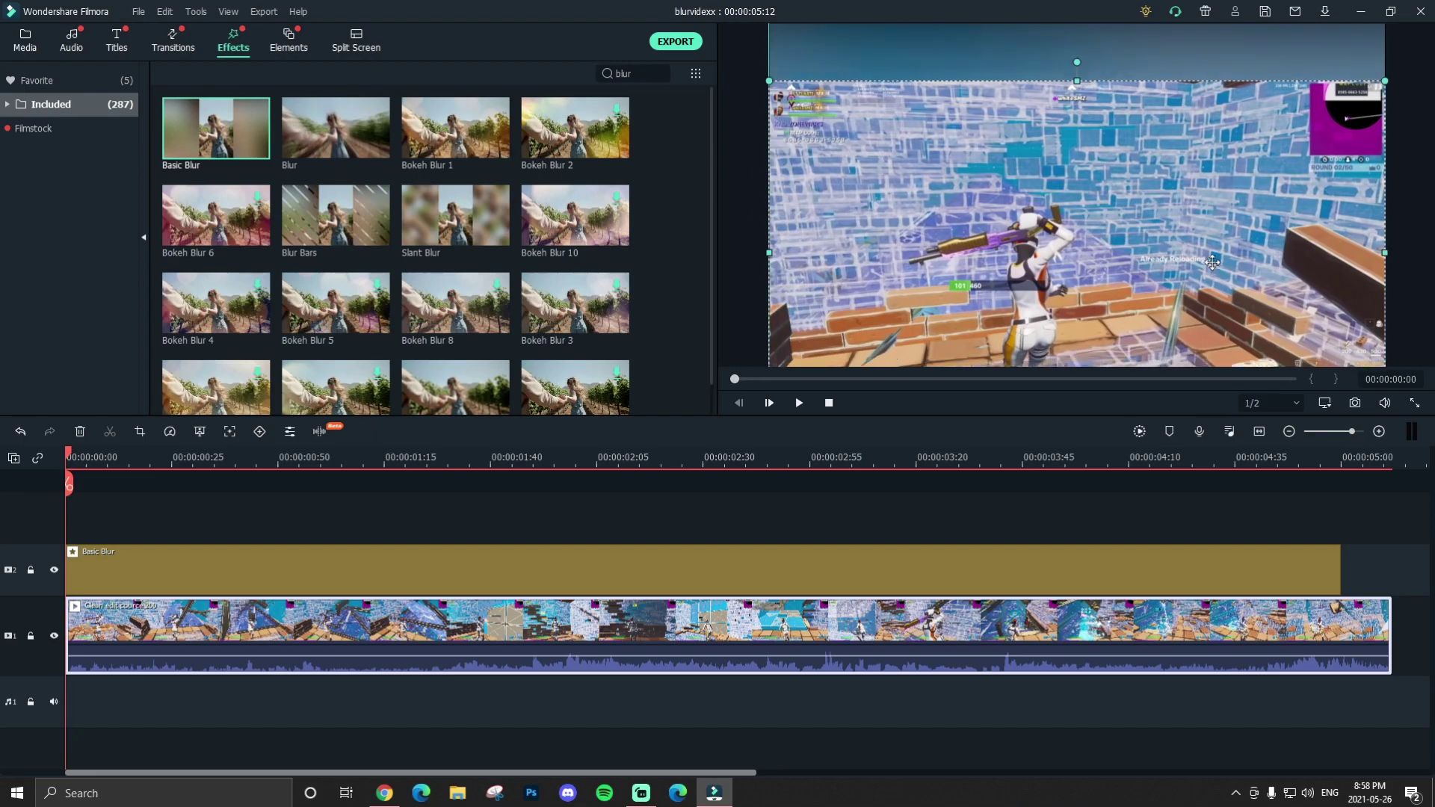
- Nudge the gameplay video up and apply a 9:16 Crop and Zoom ratio
drag(1274, 270, 1267, 212)
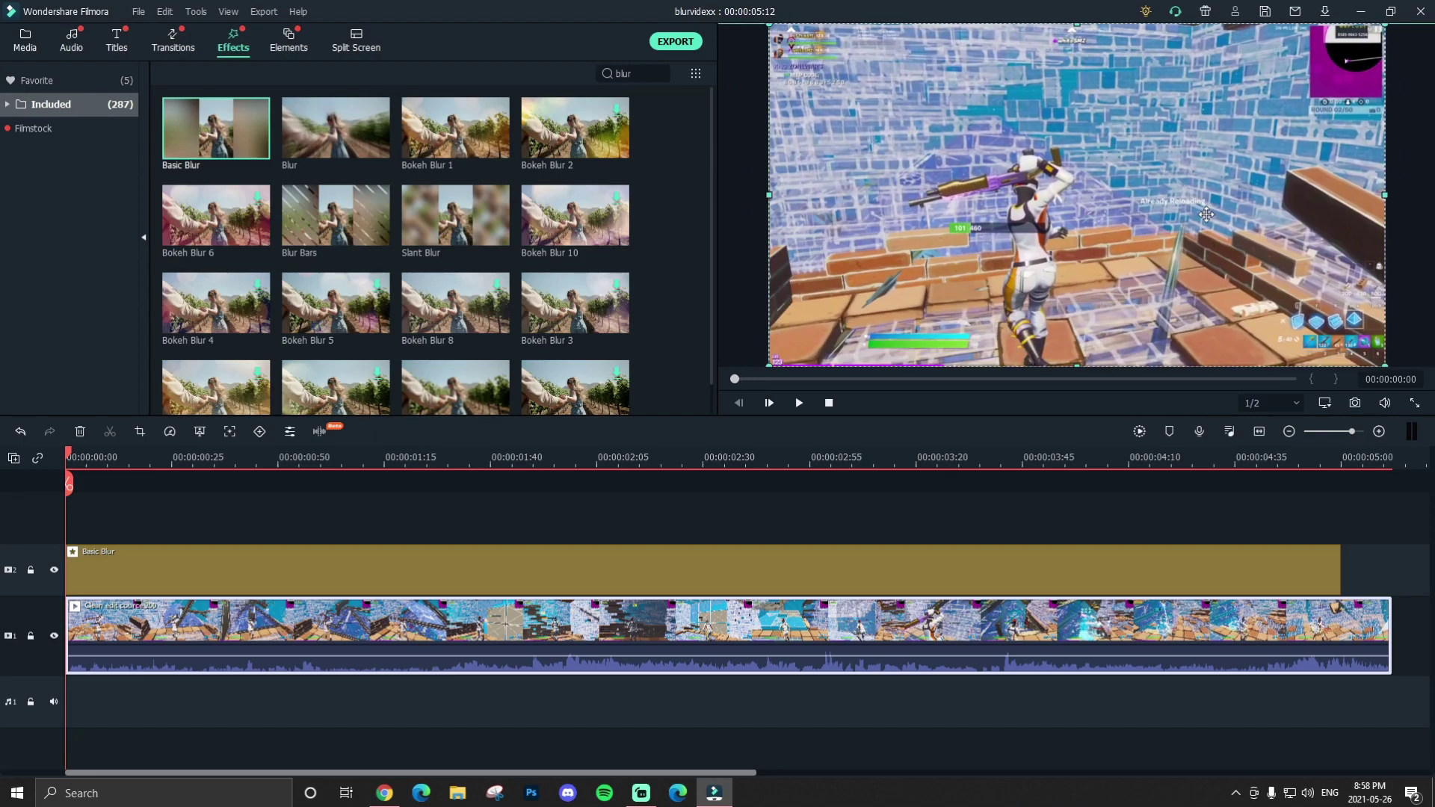
key(alt+c)
click(503, 539)
click(527, 662)
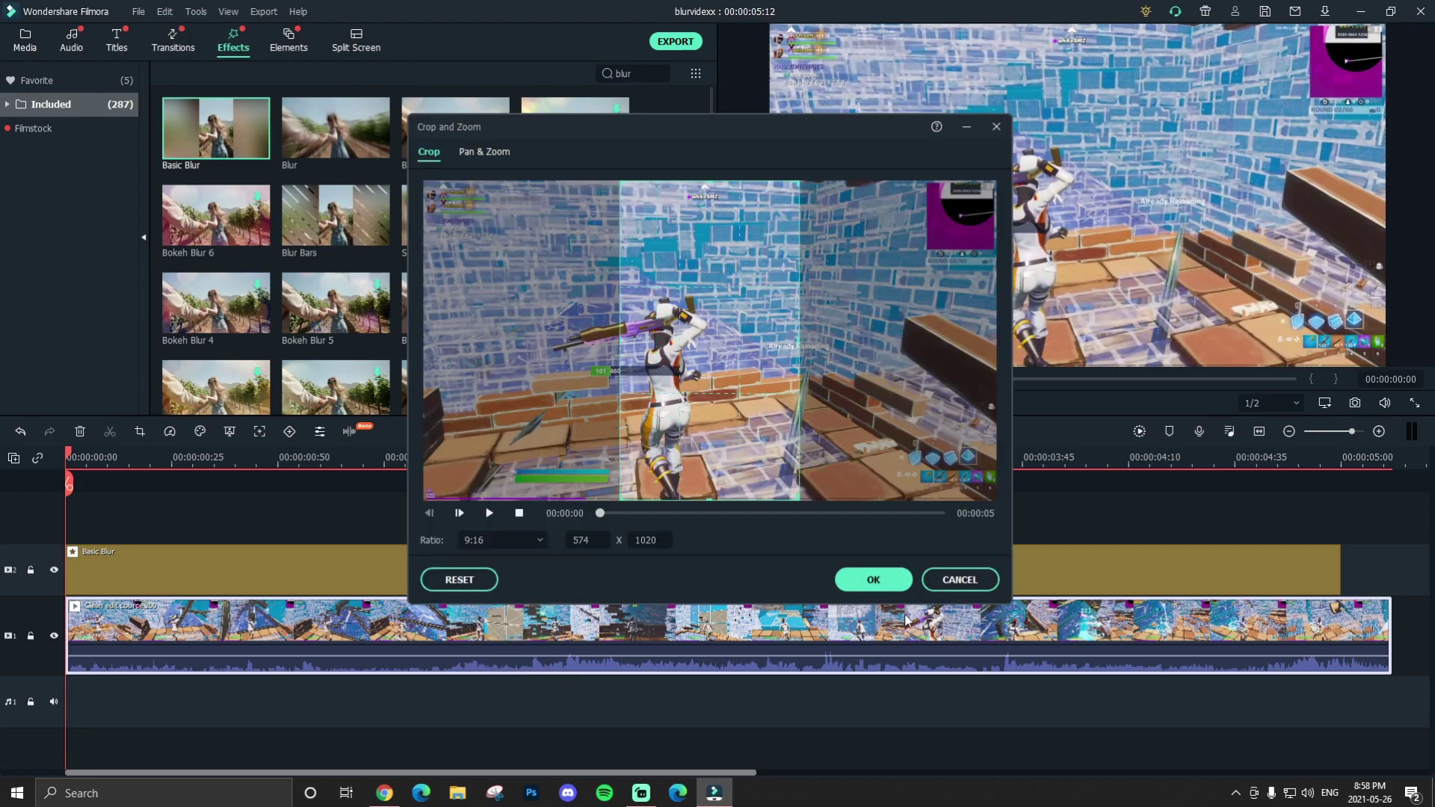
click(876, 578)
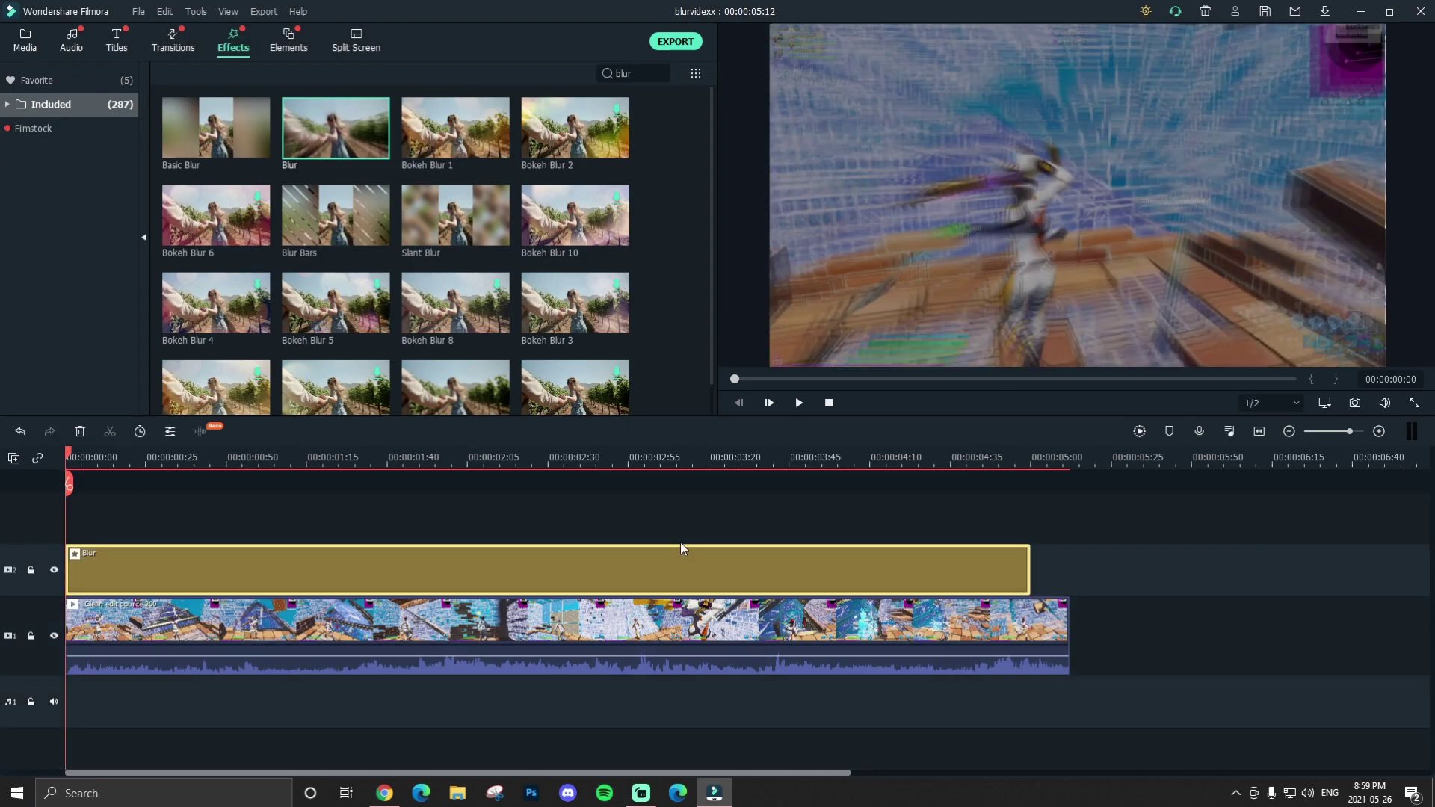
- Preview the Blur effect around 00:00:02:13–00:00:03:48, then undo it with Ctrl+Z
click(492, 457)
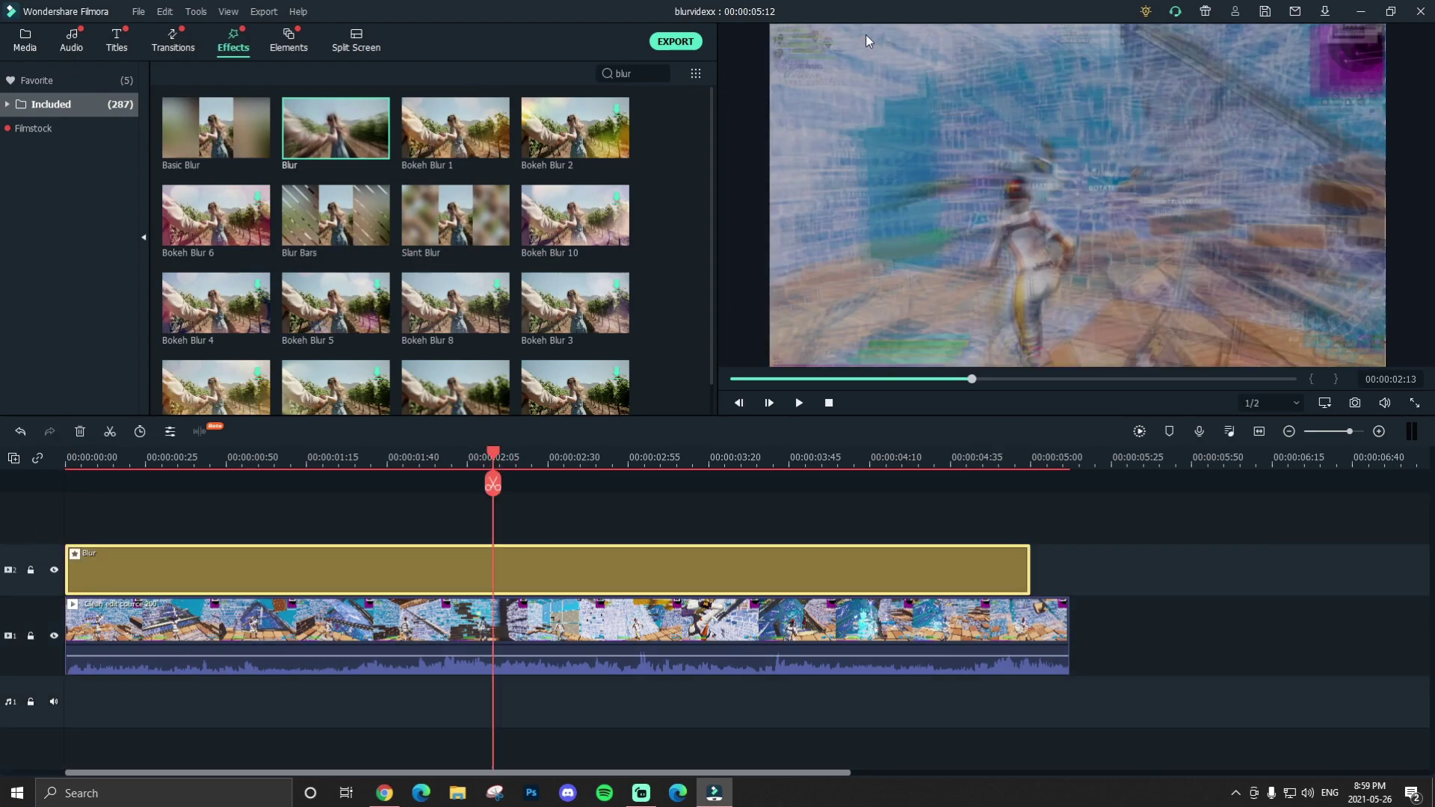
key(space)
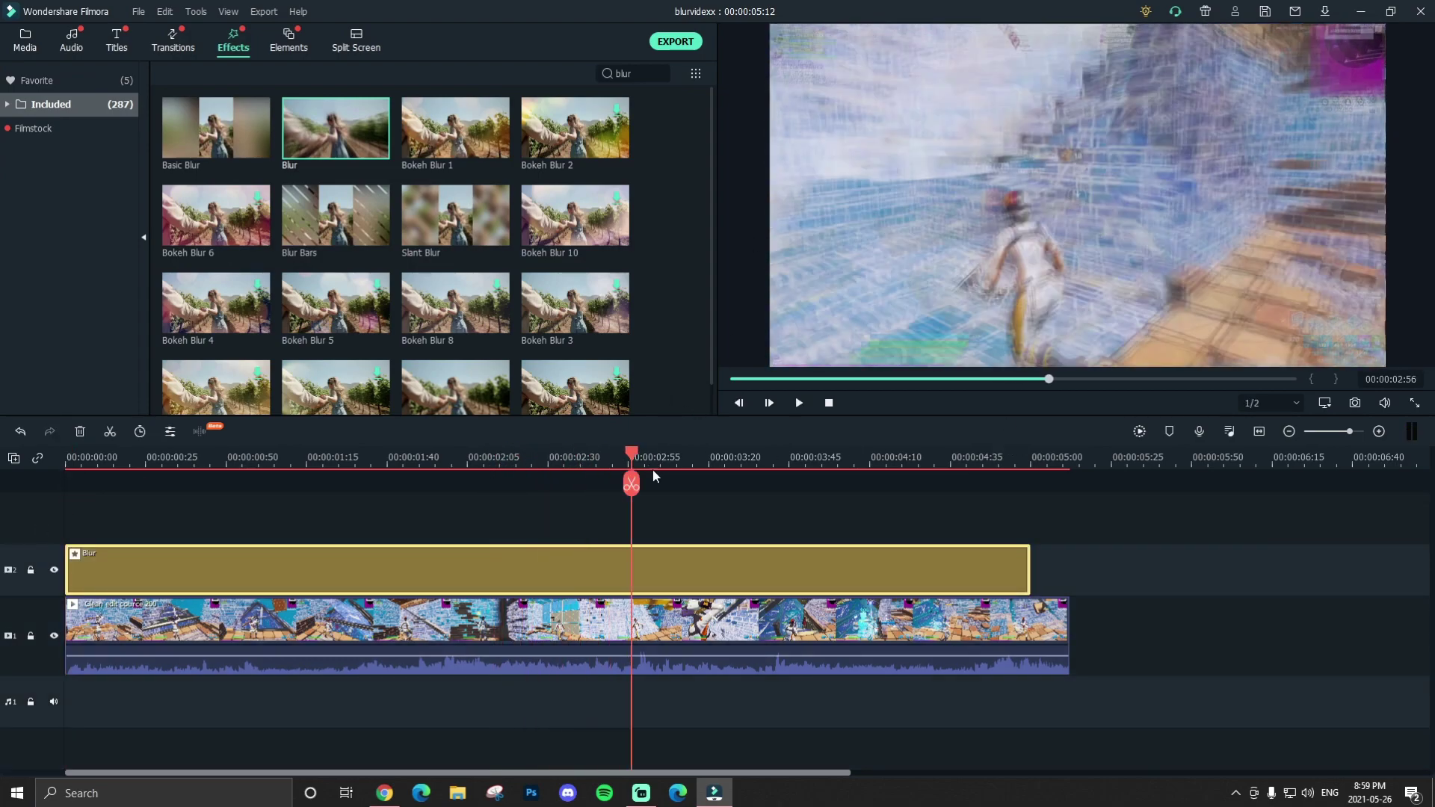
drag(635, 447, 261, 468)
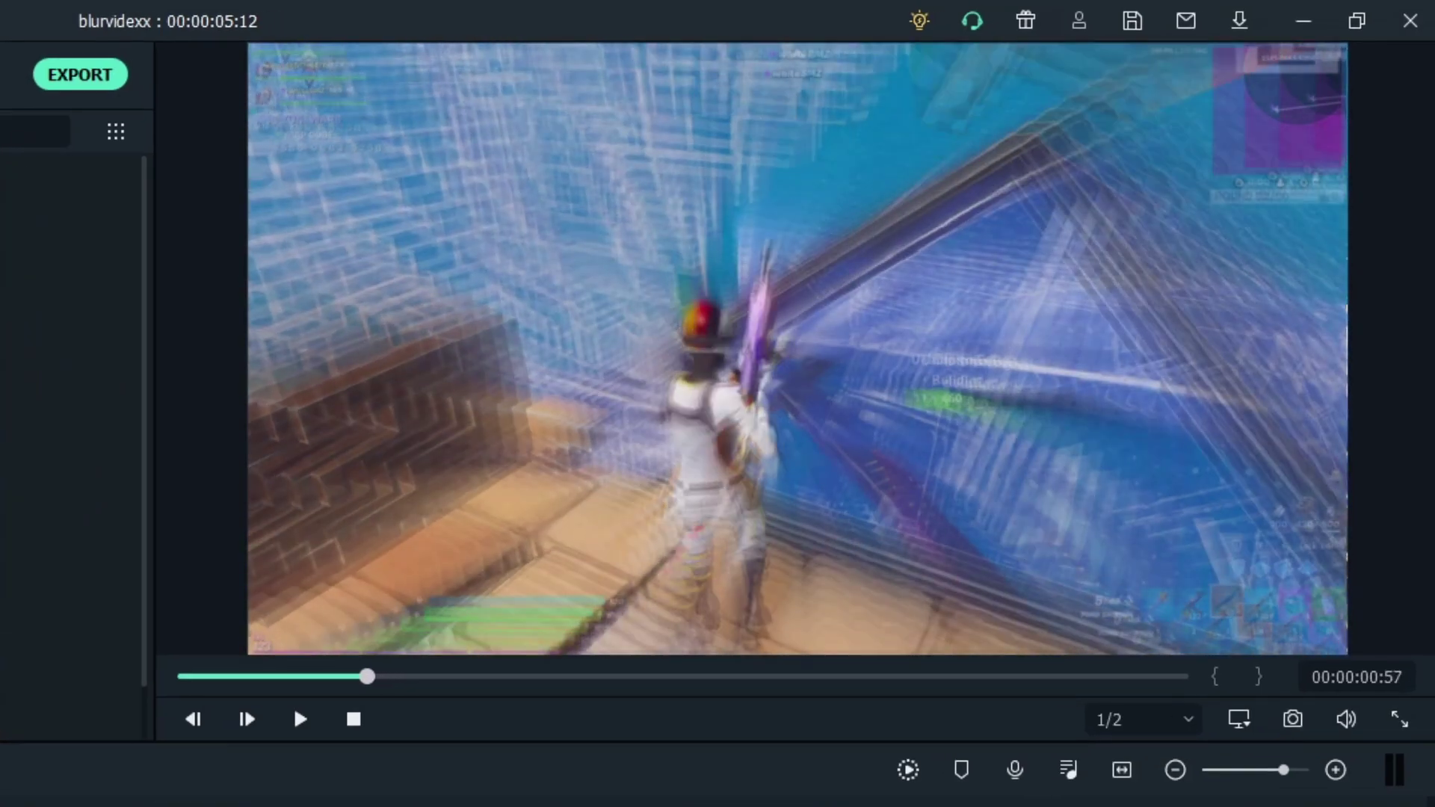
key(space)
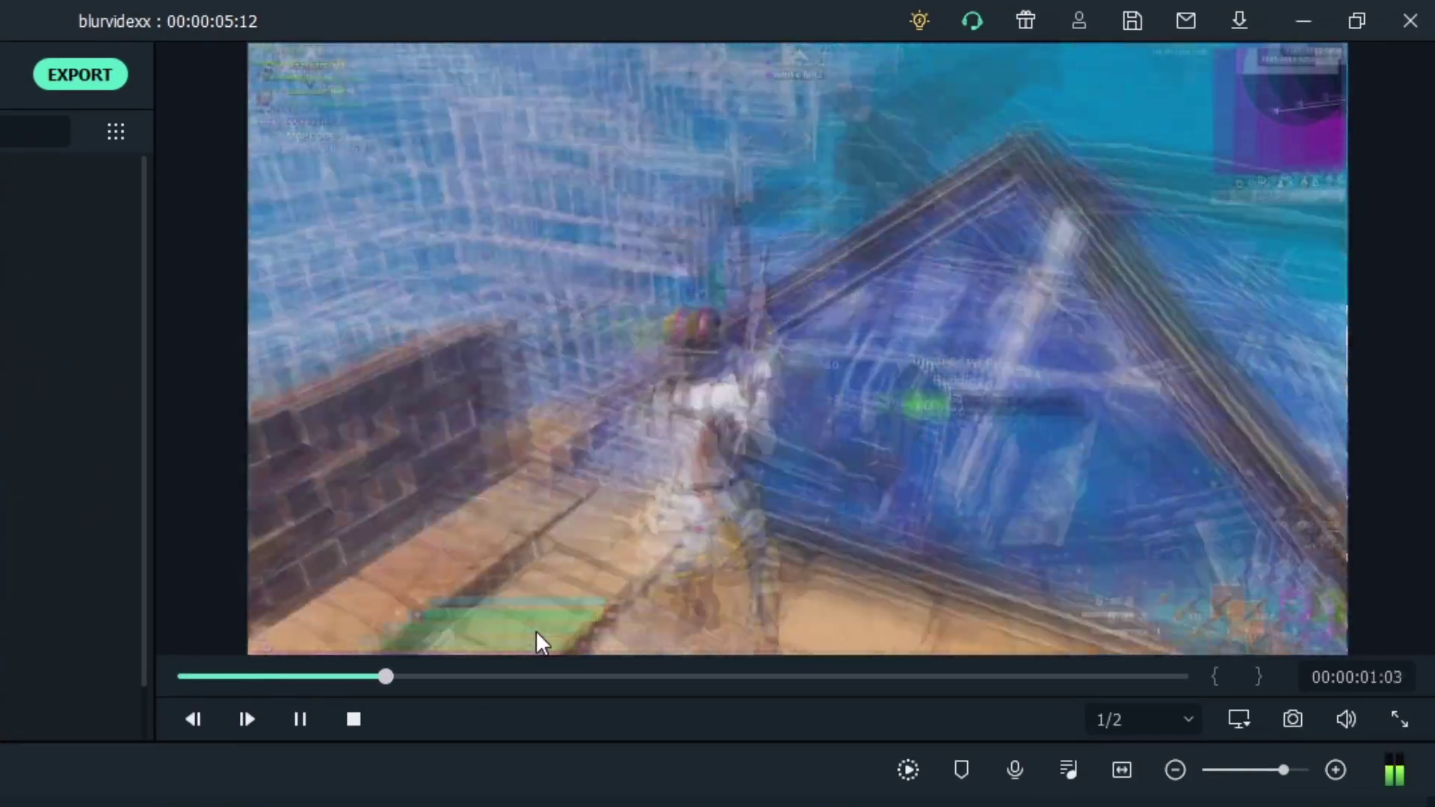
key(space)
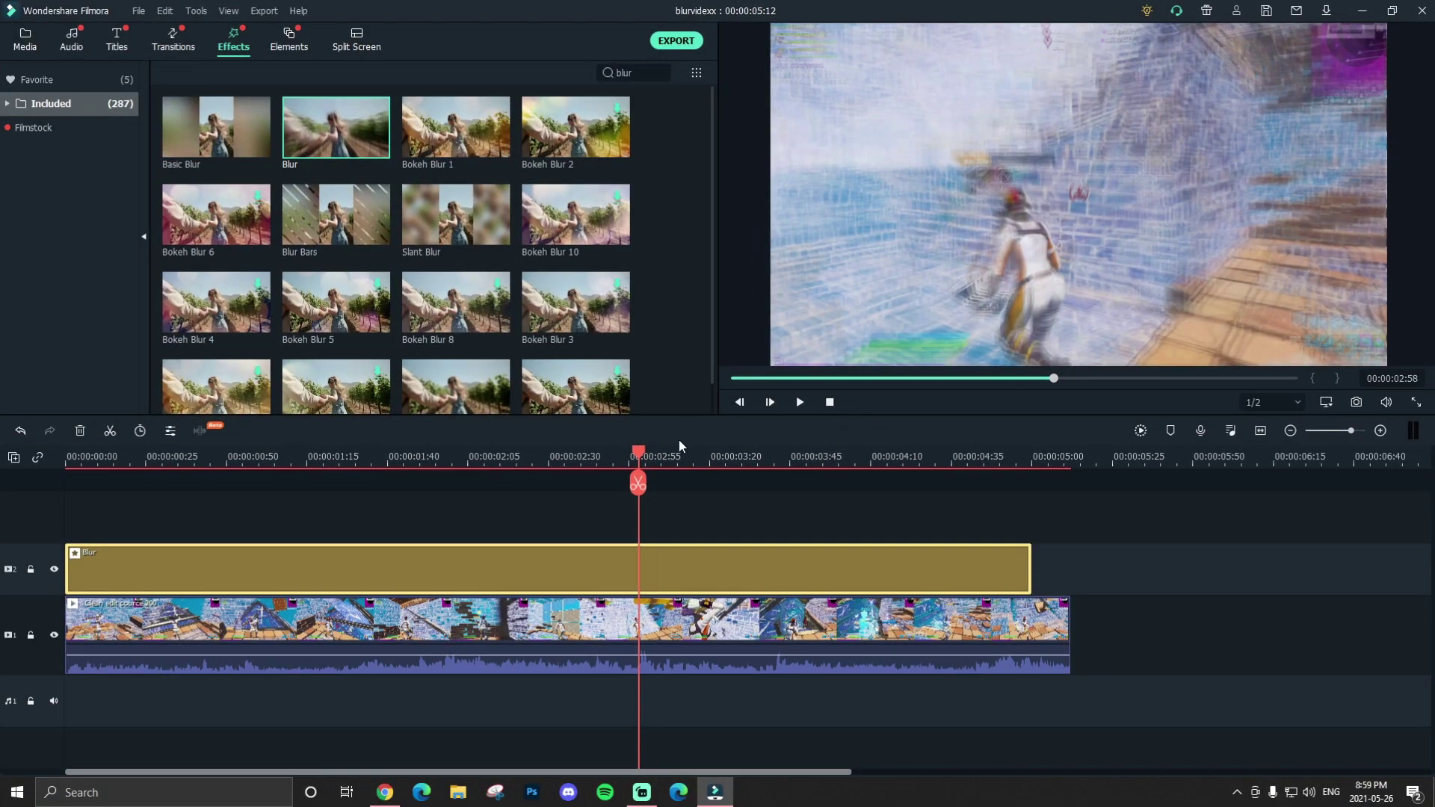
drag(644, 455, 732, 429)
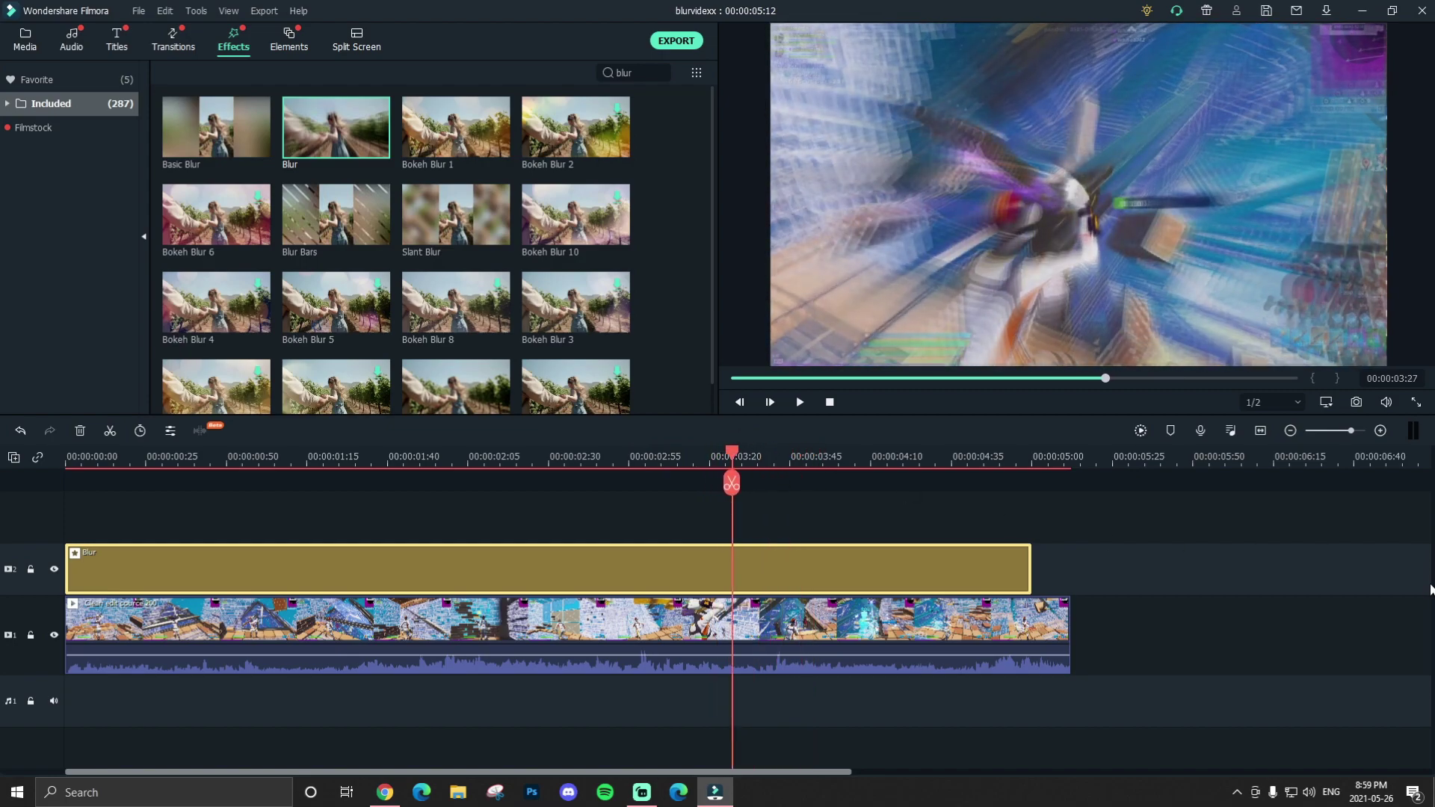
key(ctrl+z)
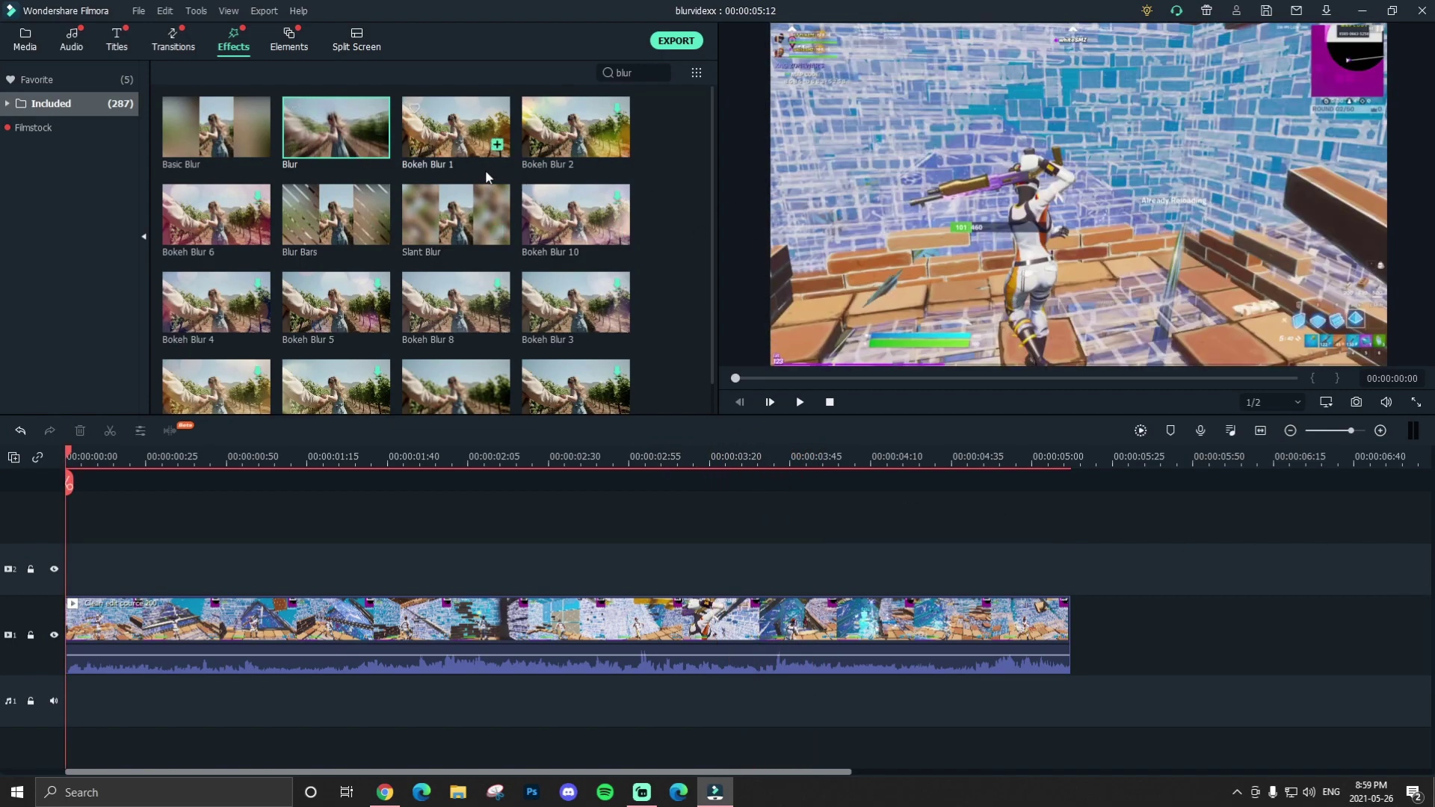
- Add Bokeh Blur 1 above the gameplay clip and preview it, replaying from 00:00:01:20
drag(445, 136, 54, 574)
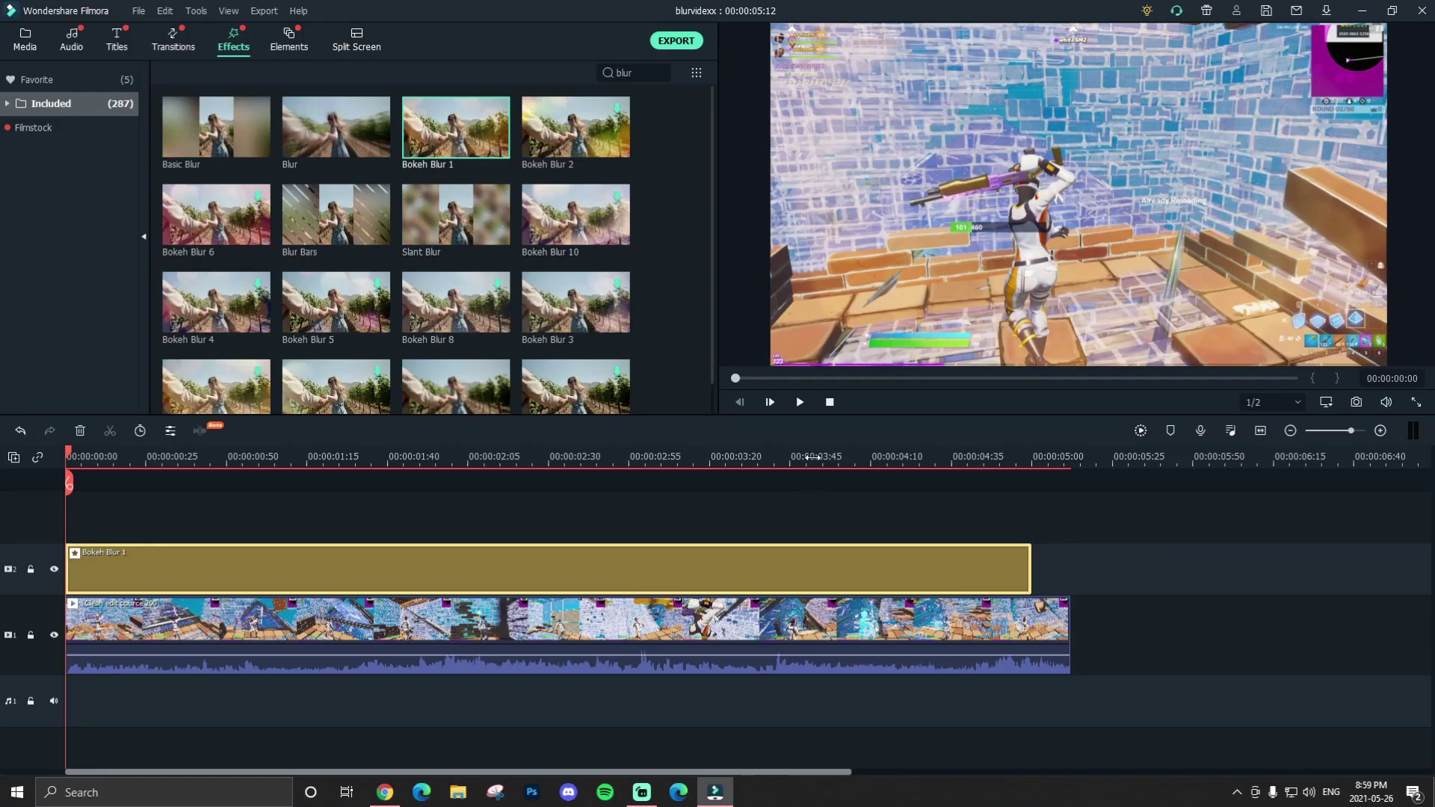
key(space)
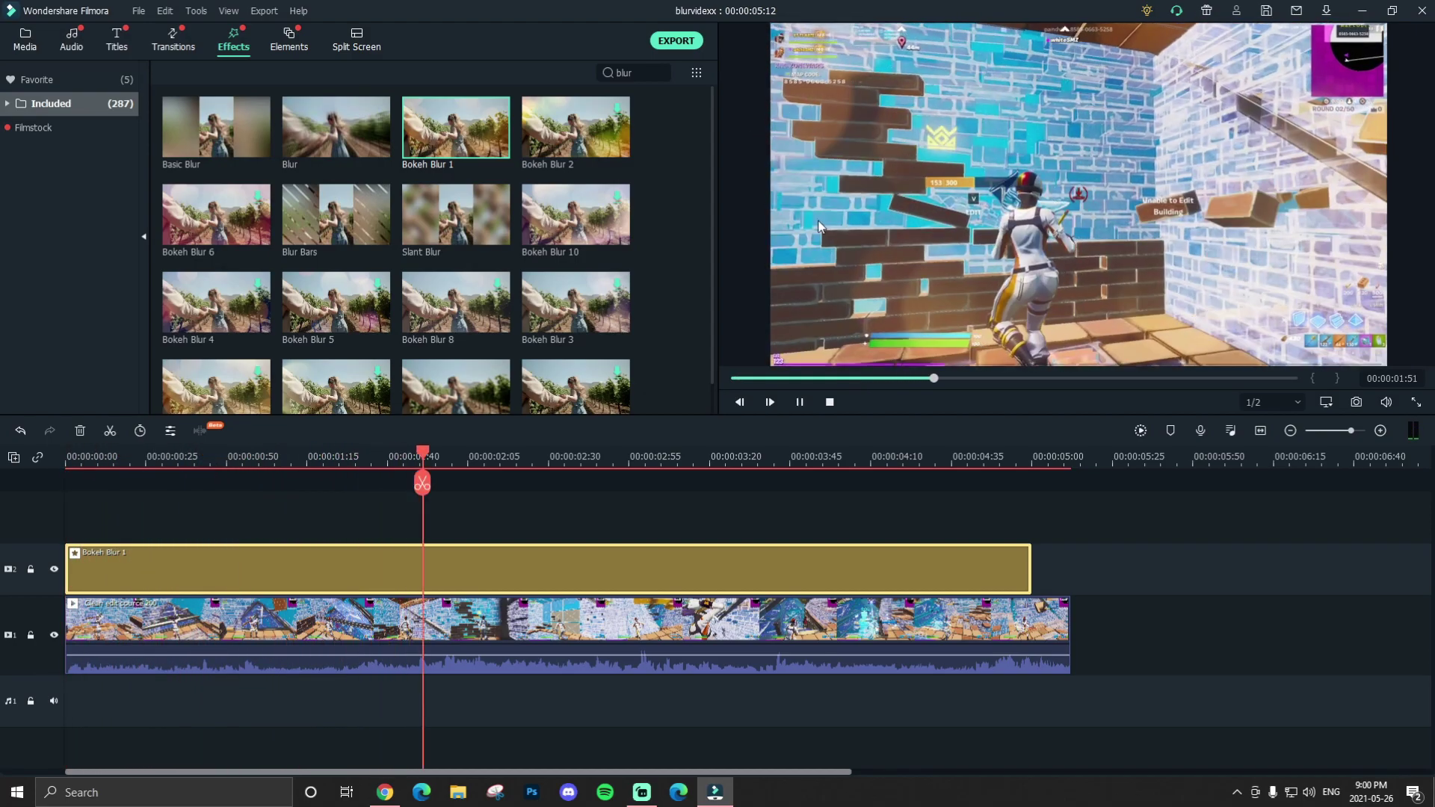
key(space)
key(space)
key(space)
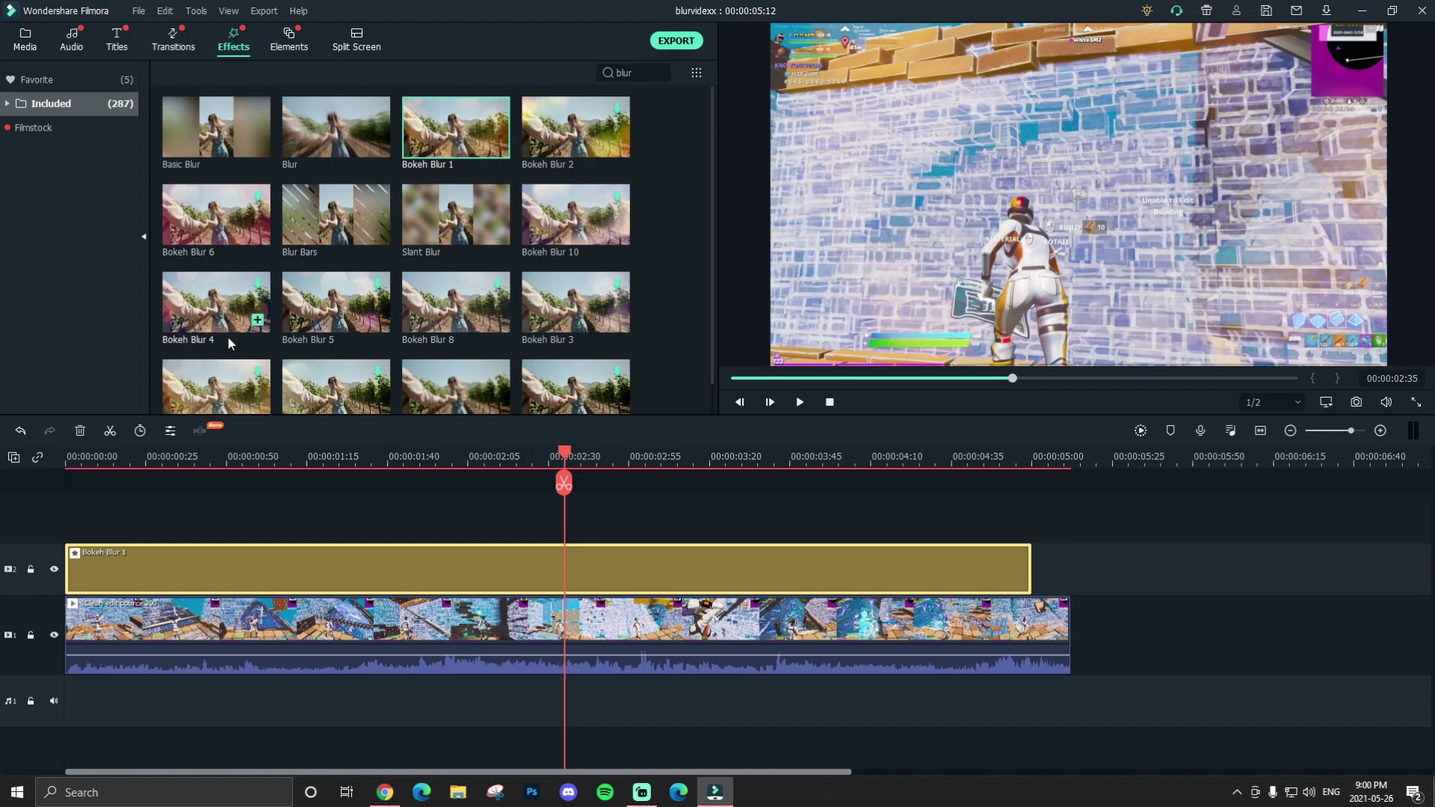
key(space)
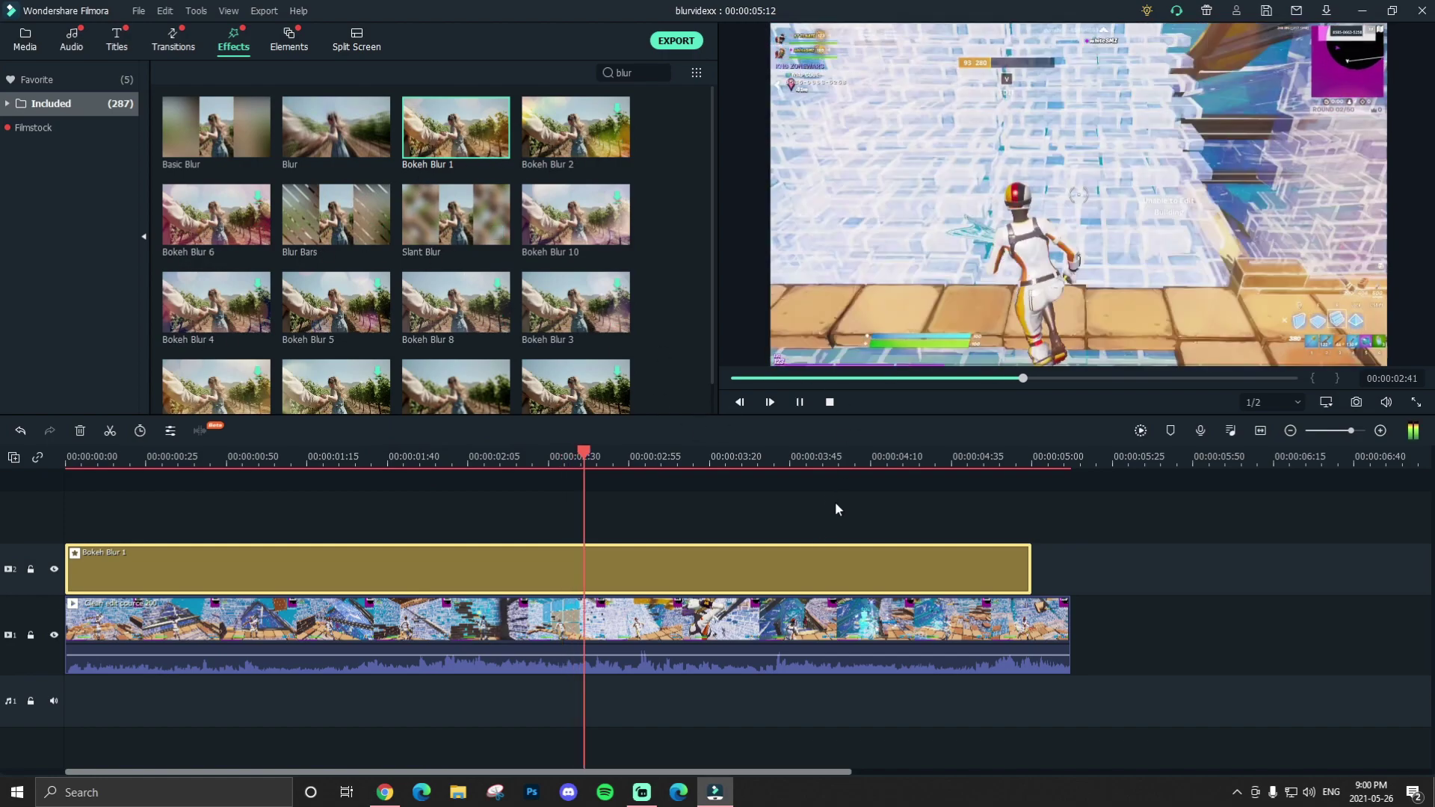
key(space)
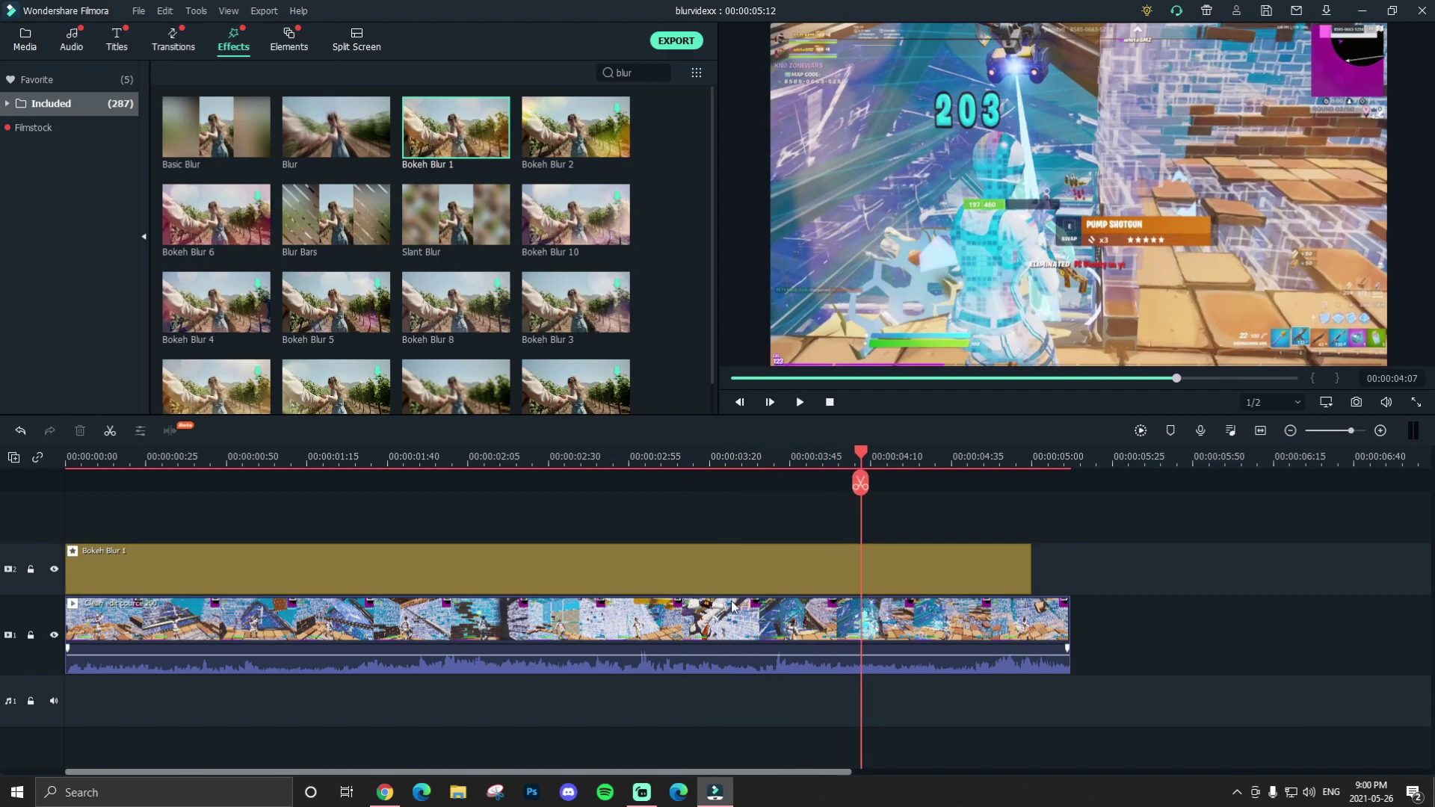
click(752, 565)
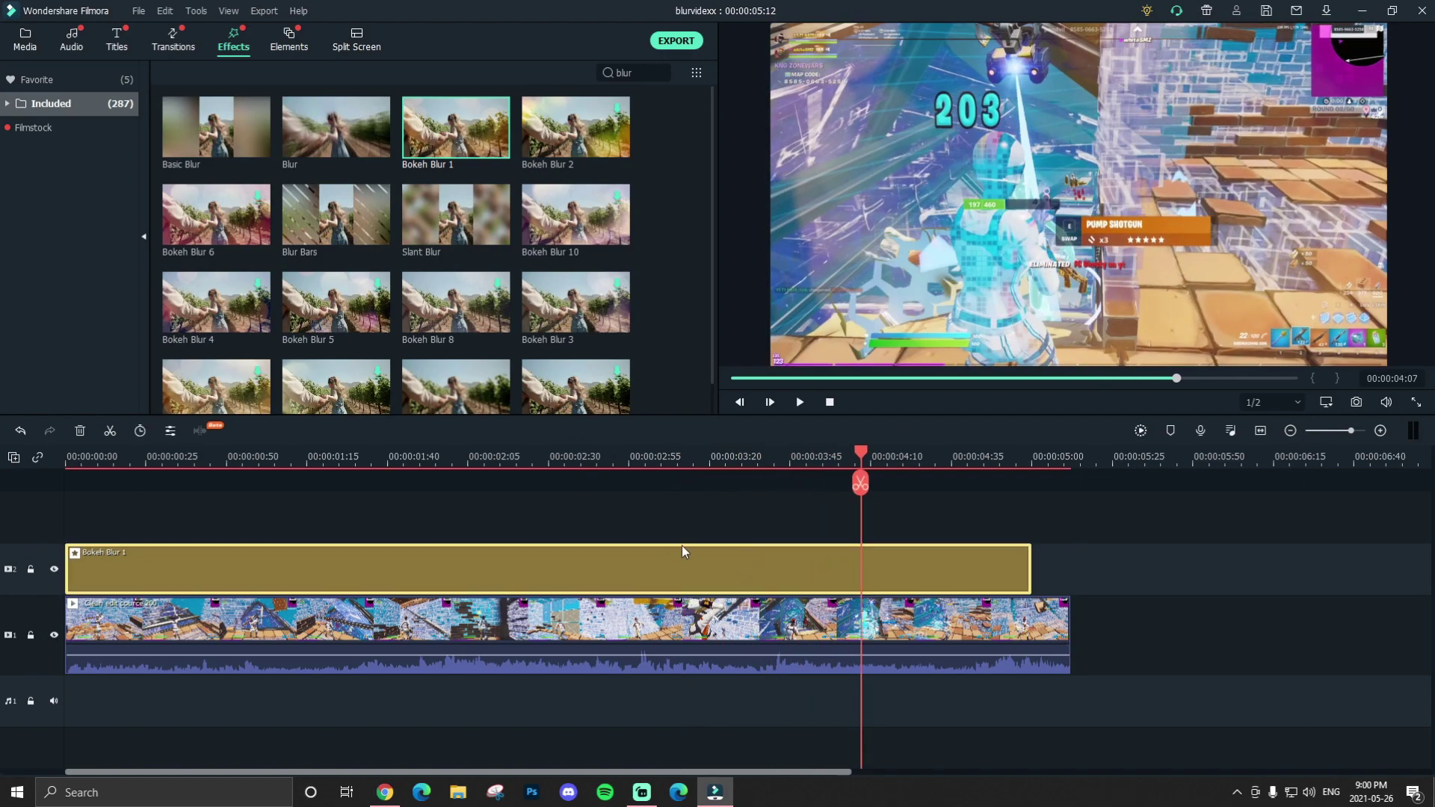
drag(860, 457, 326, 441)
key(space)
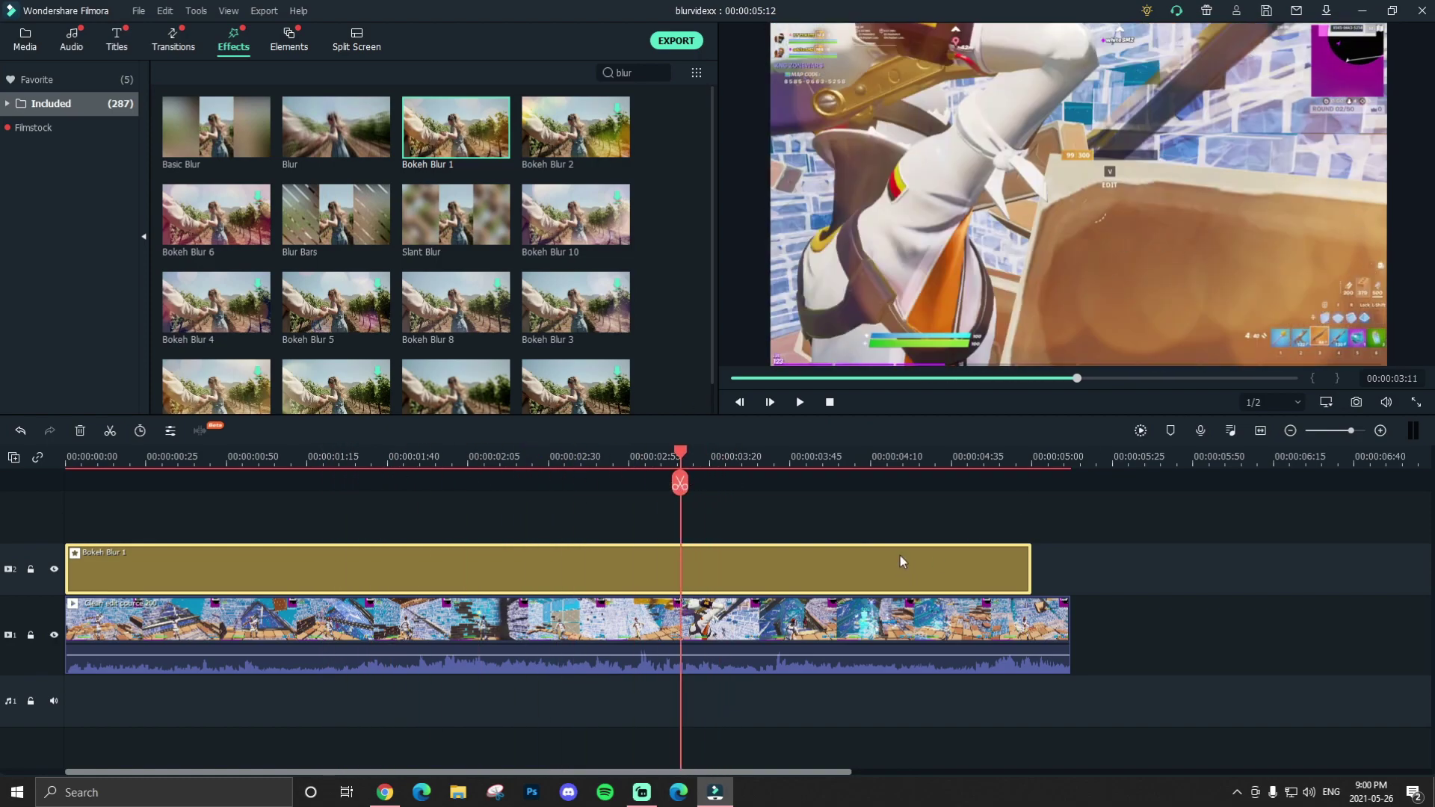
- Replace Bokeh Blur 1 with Blur Bars and re-apply the 9:16 crop to the gameplay clip
key(ctrl+z)
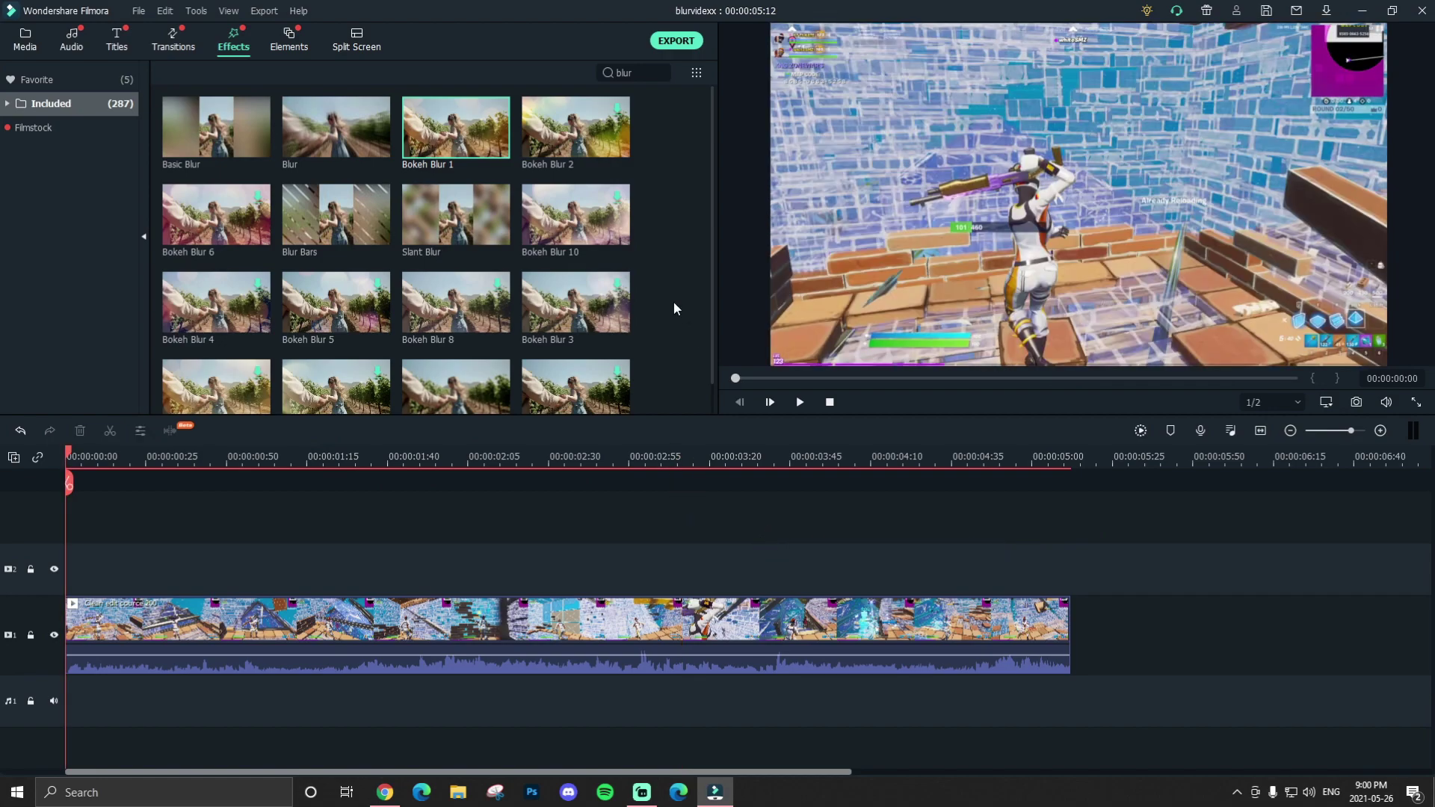
drag(318, 219, 333, 351)
click(707, 456)
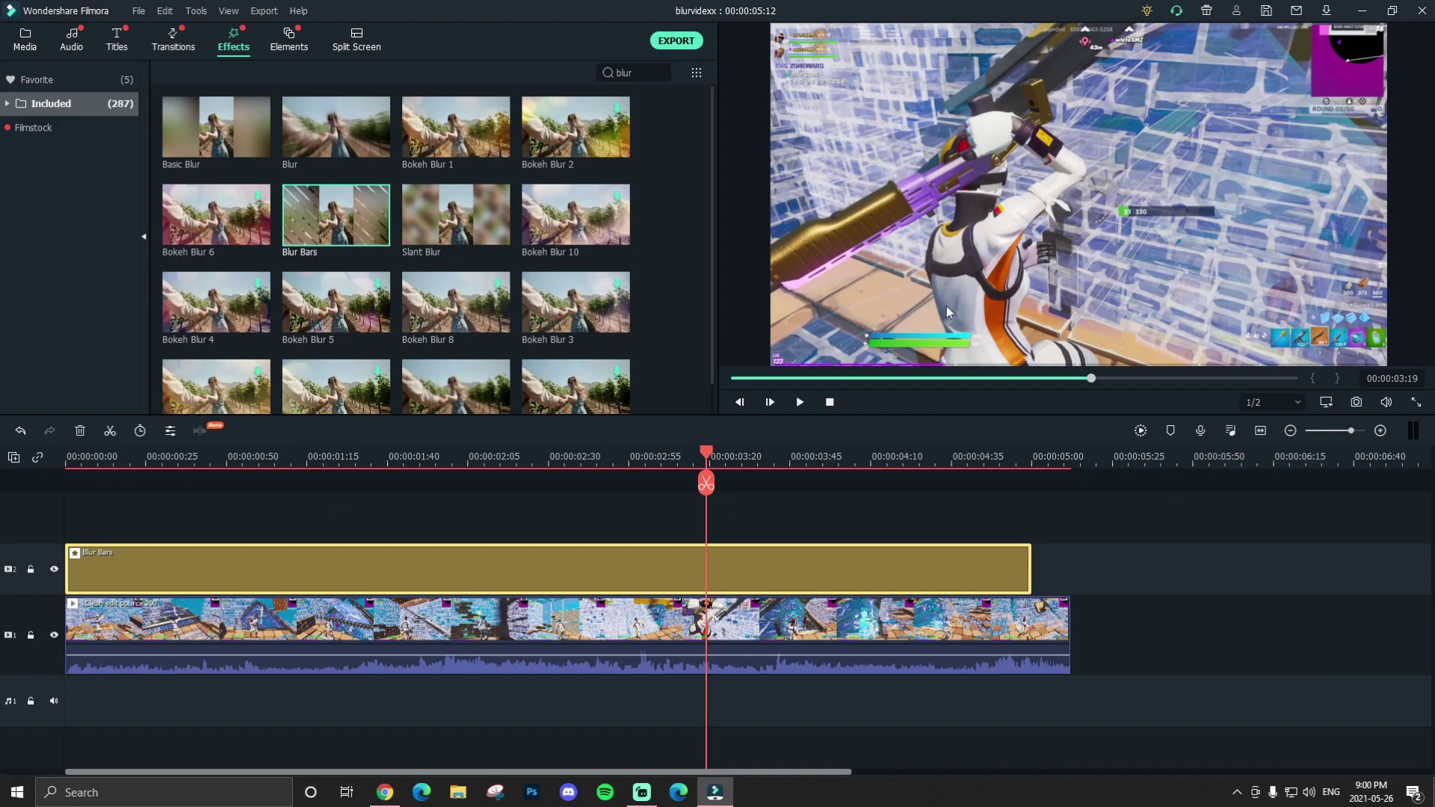
key(alt+c)
click(502, 539)
click(521, 661)
click(874, 578)
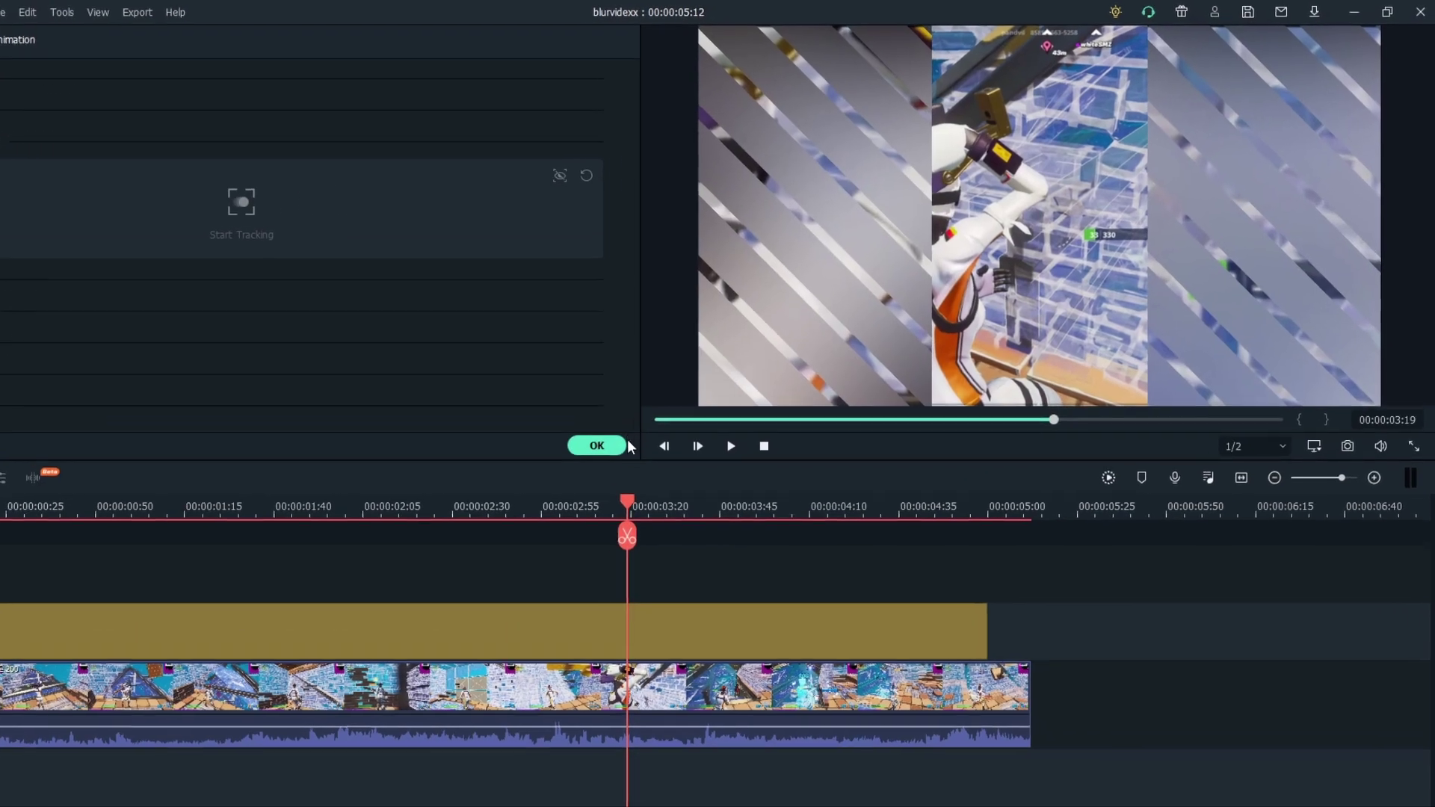
- Preview Blur Bars from the start to 00:00:03:45, then undo the effect
click(679, 402)
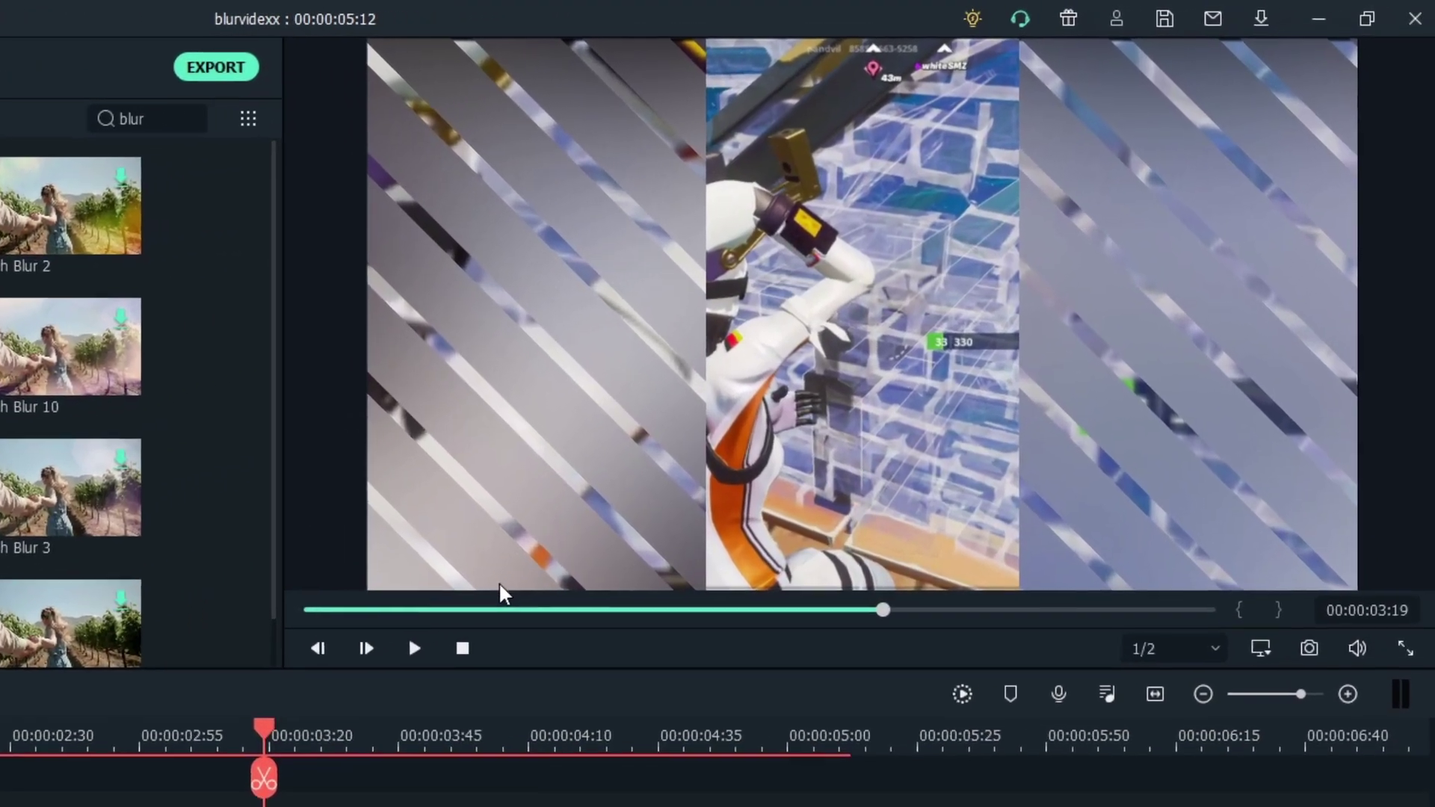
key(Home)
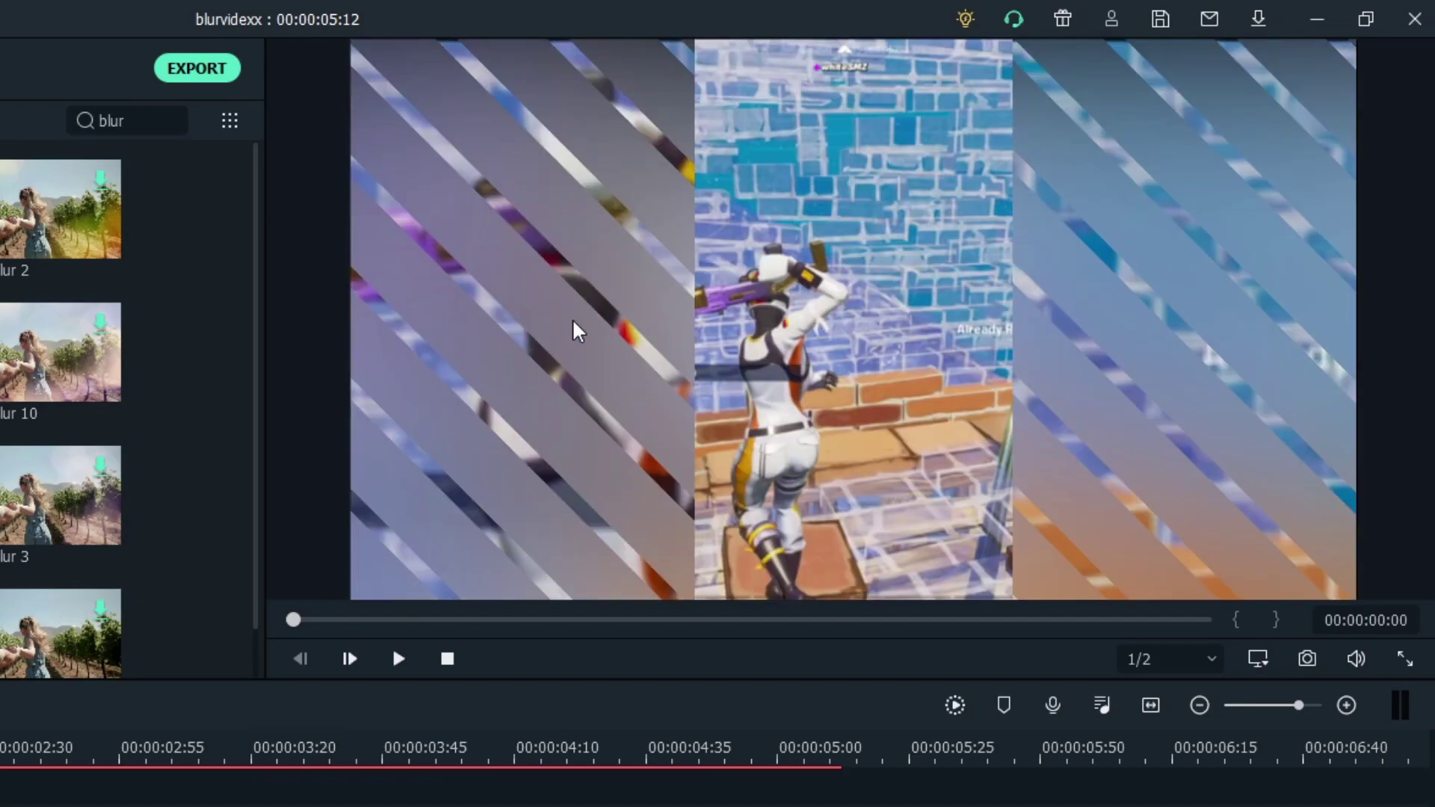
key(space)
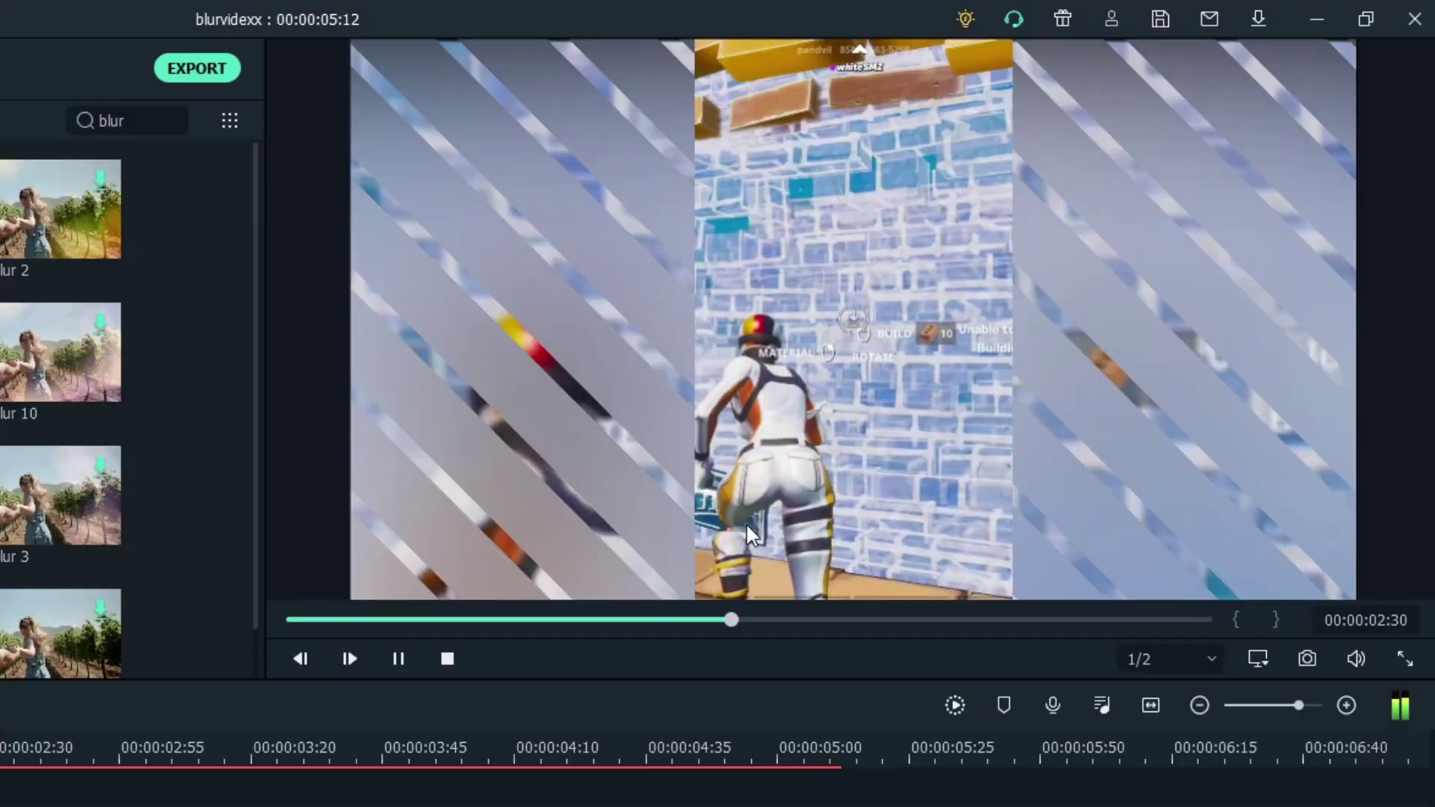
key(space)
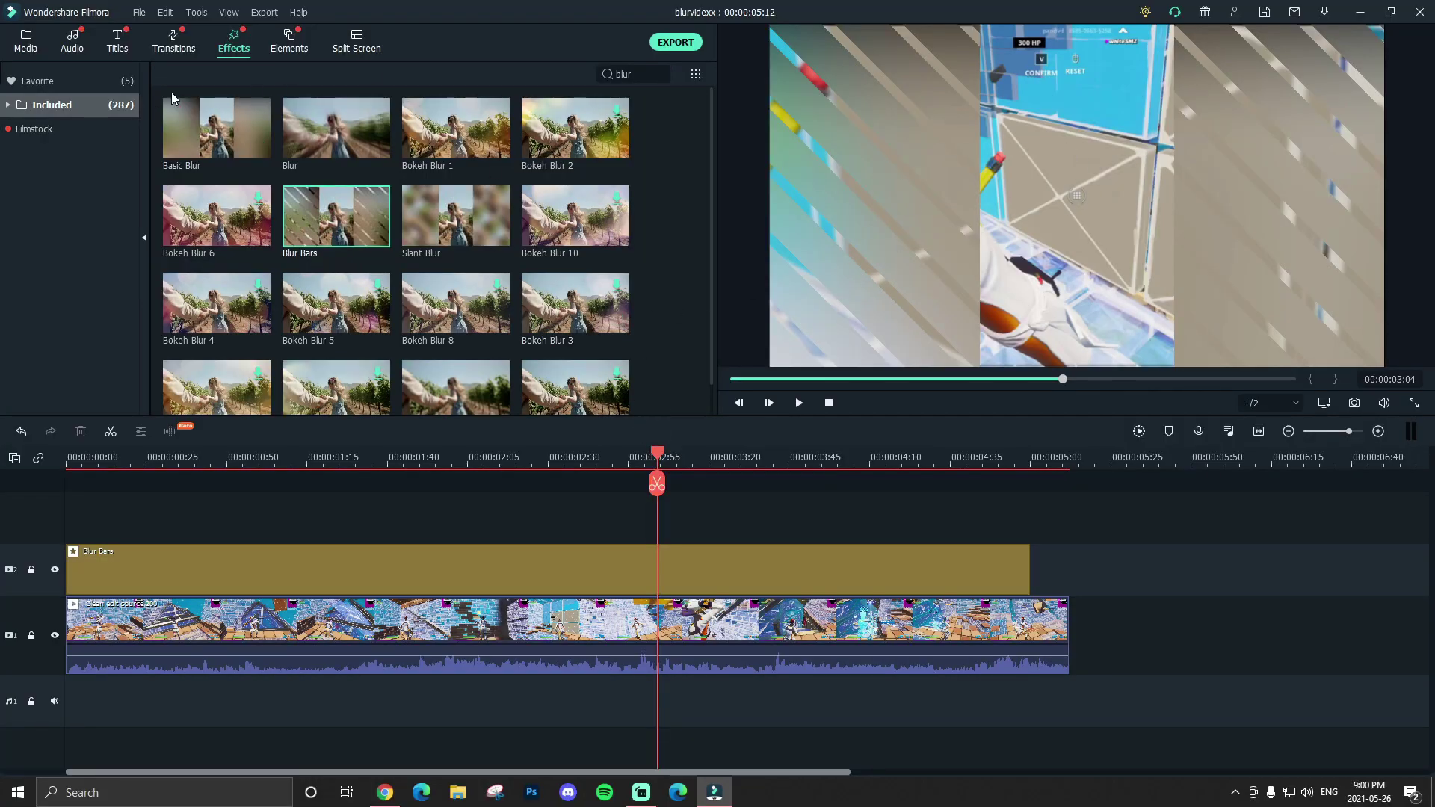
drag(1062, 379, 1164, 379)
key(ctrl+z)
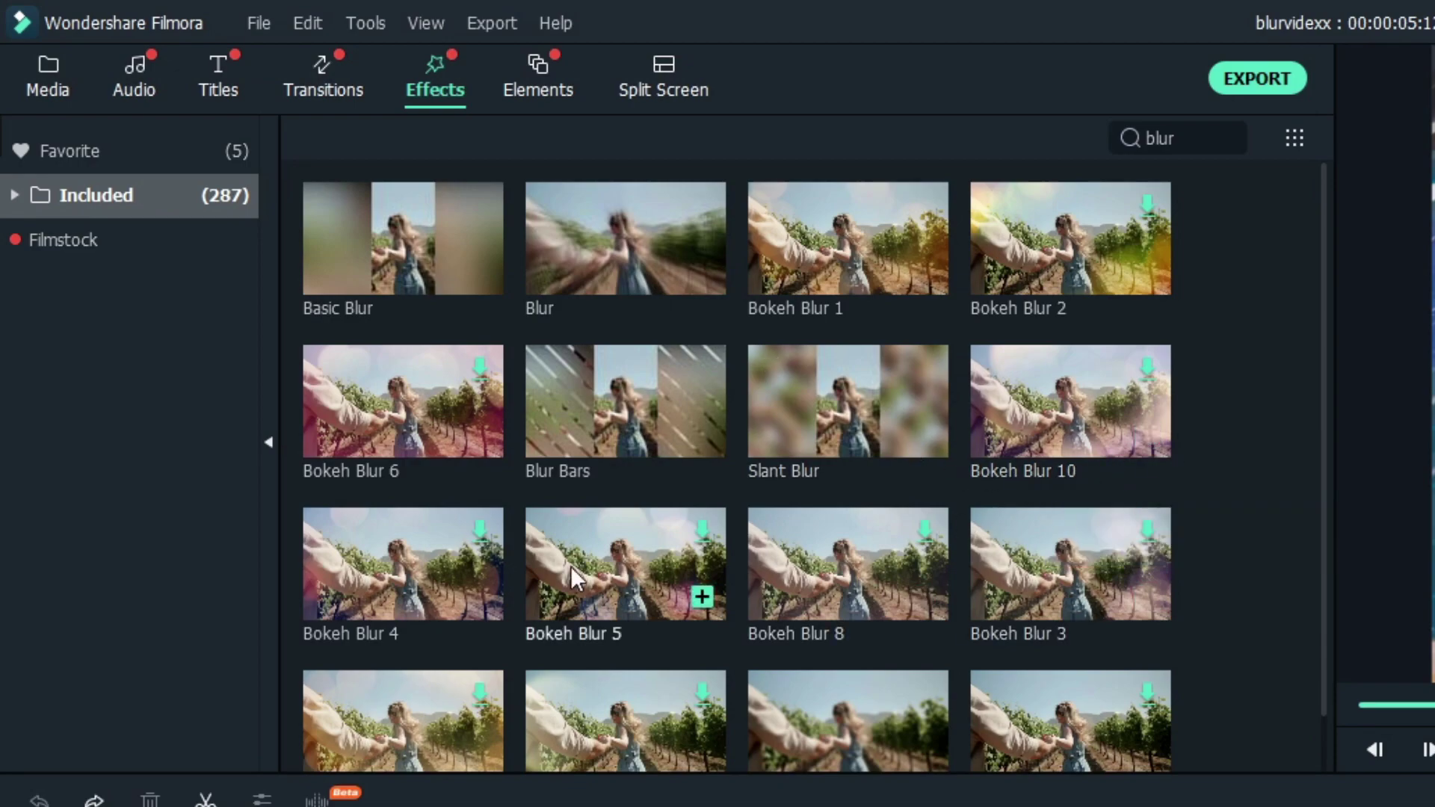
- Lay Square Blur across the full gameplay clip and play it from the beginning
scroll(1065, 501, down, 1)
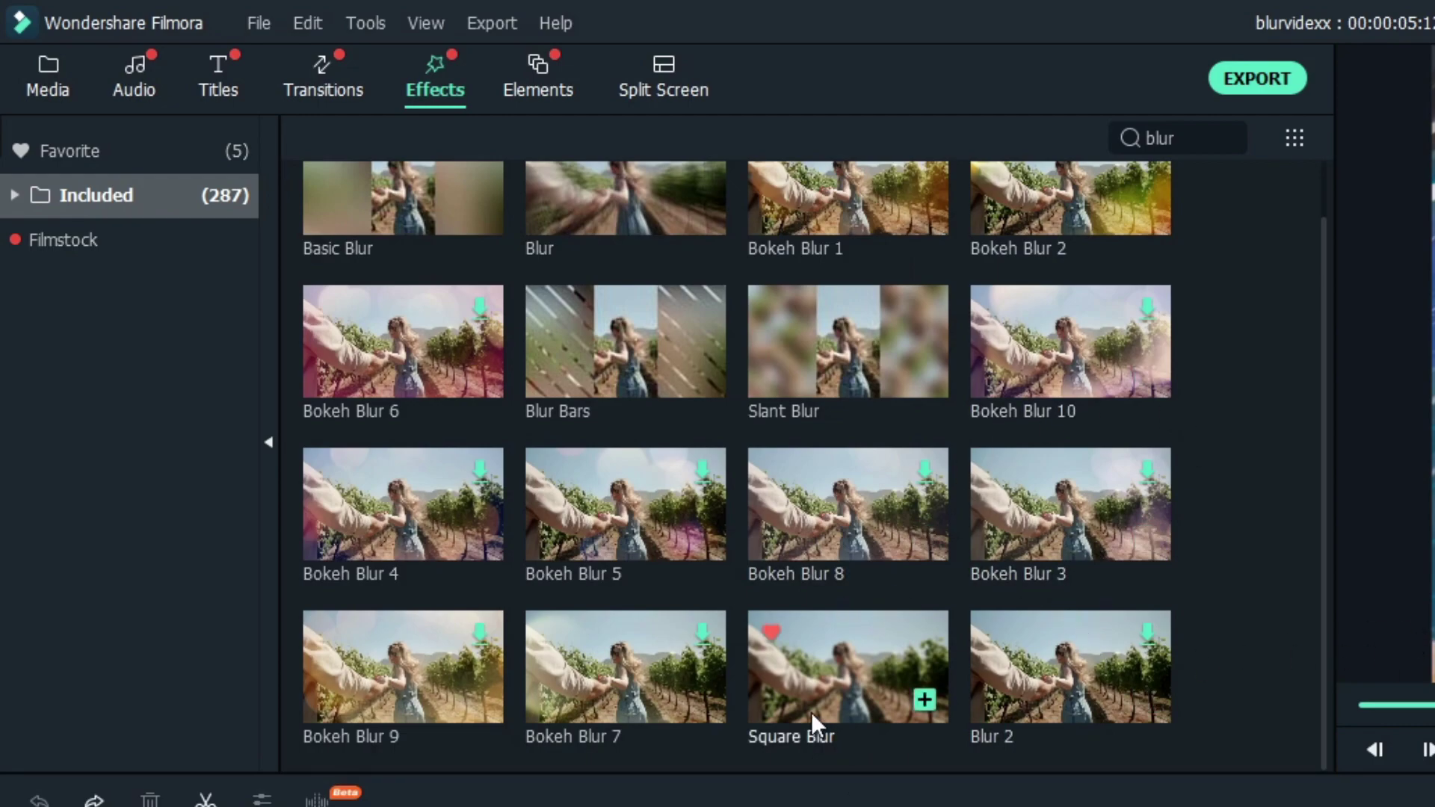
drag(854, 680, 150, 806)
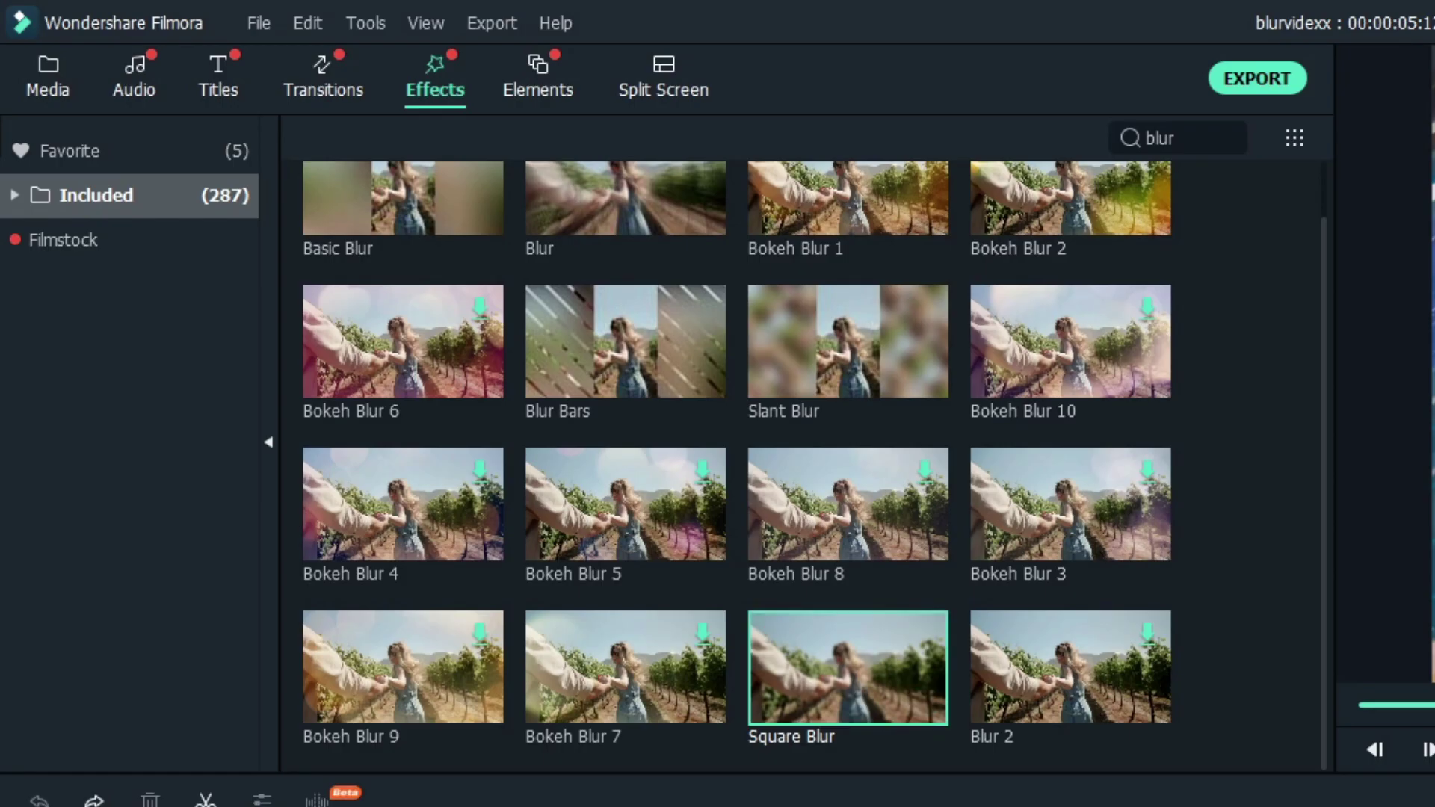
click(714, 461)
key(Home)
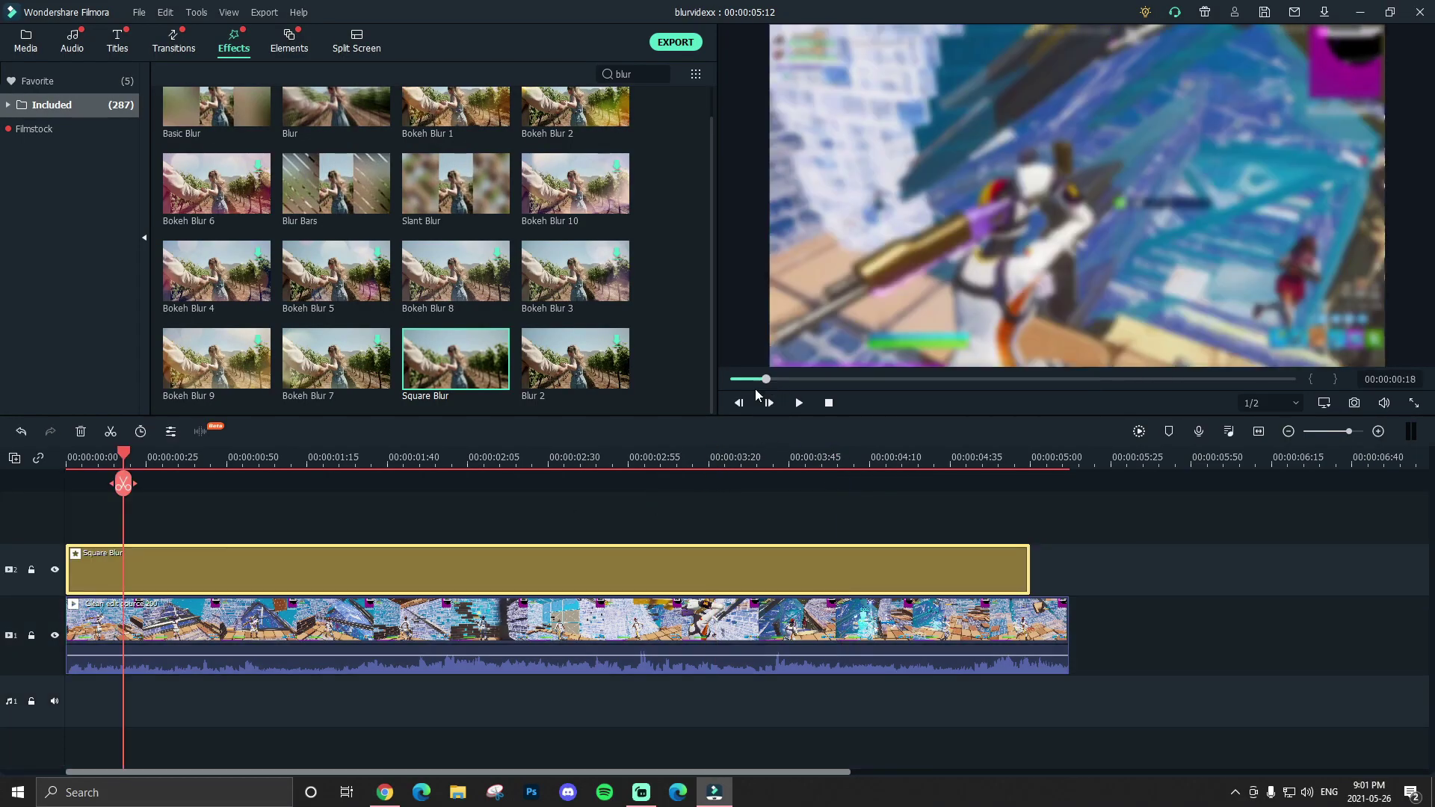
key(space)
key(space)
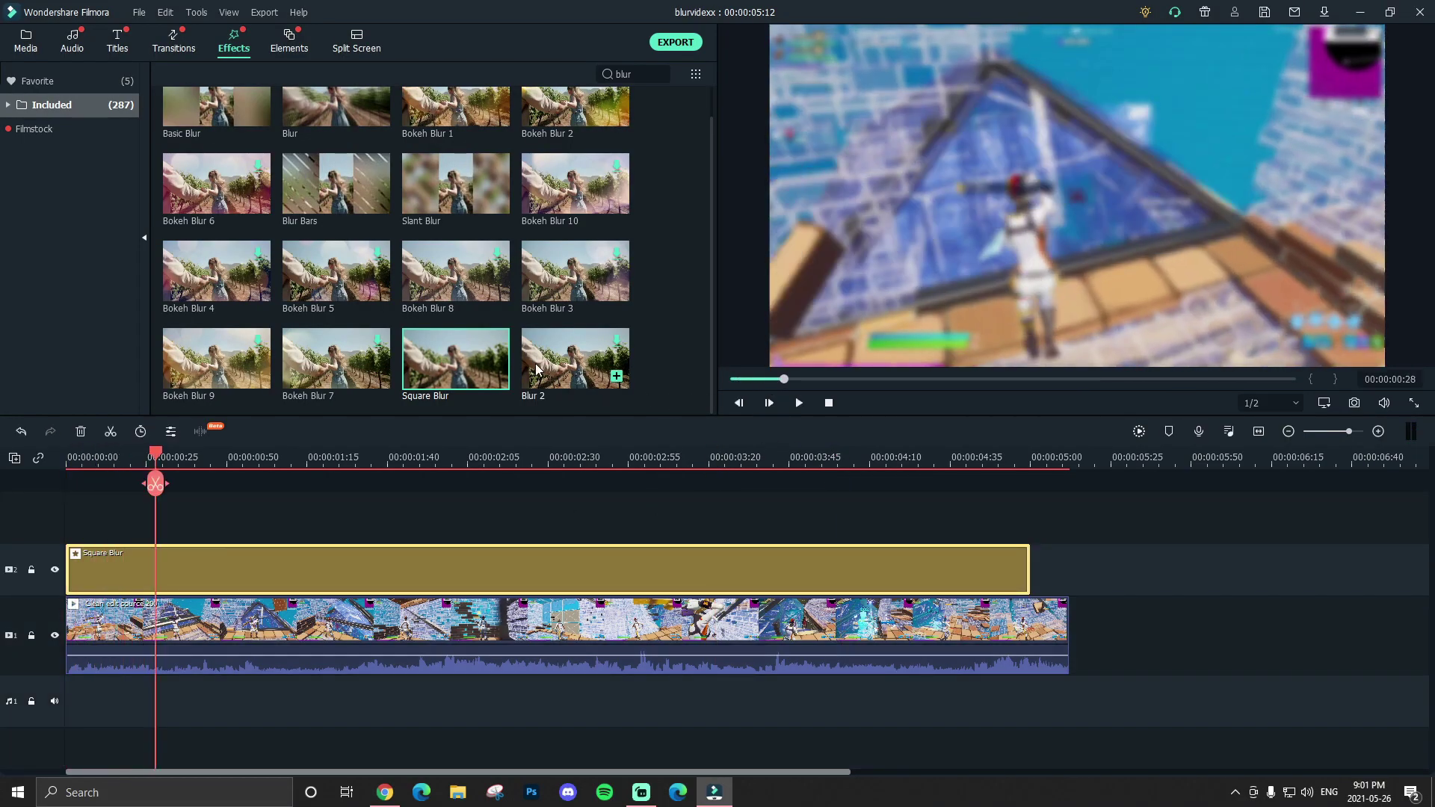
double_click(311, 570)
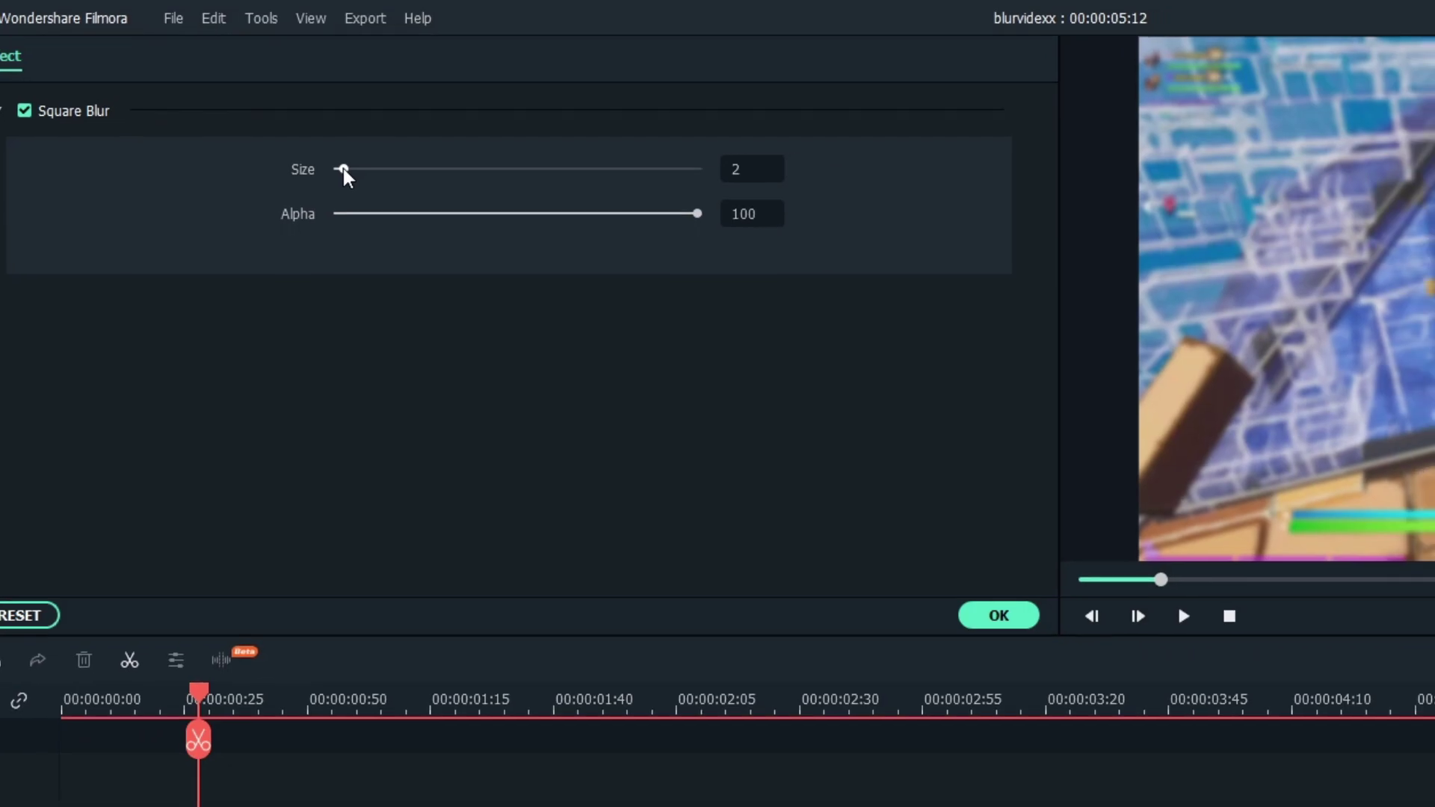
drag(450, 198, 955, 188)
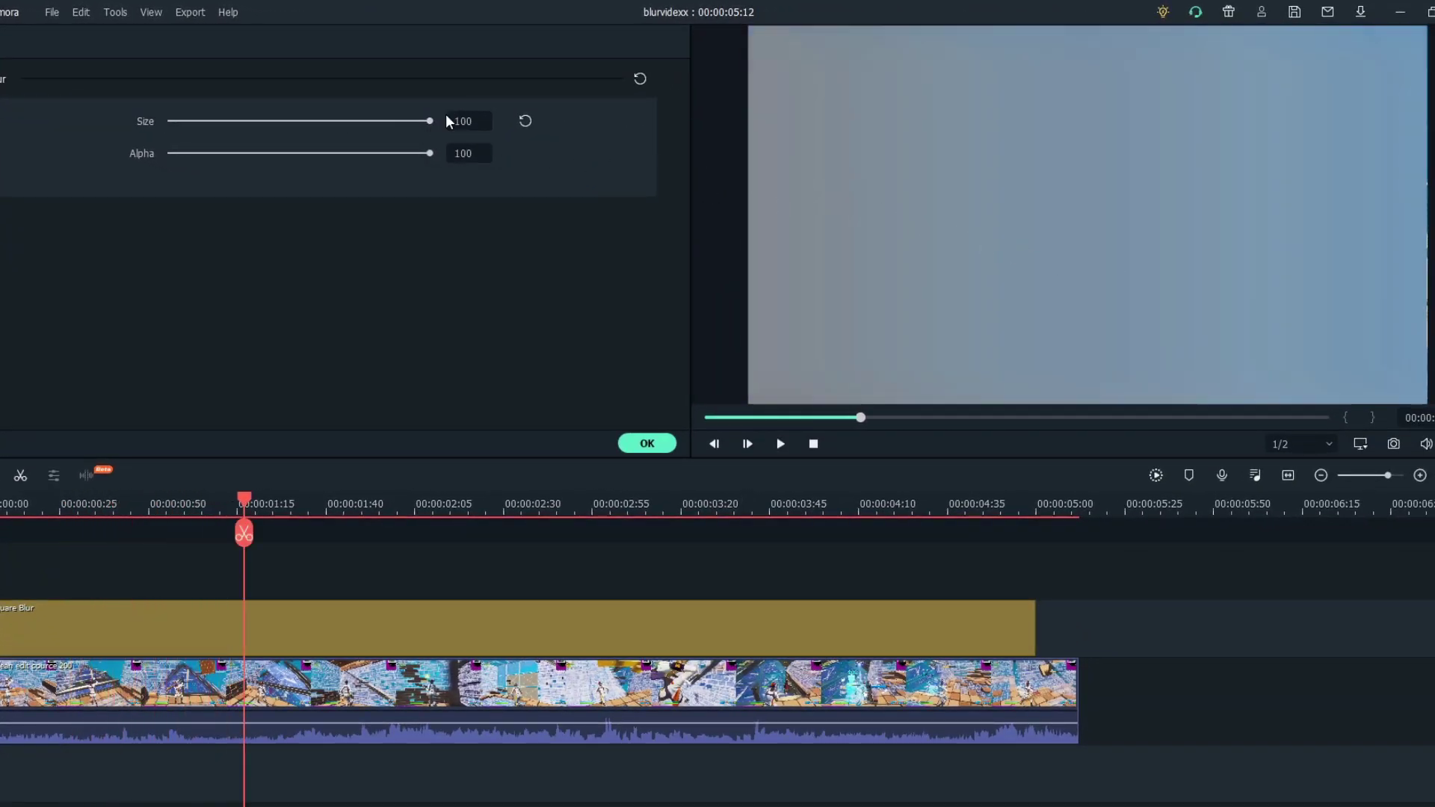
drag(431, 121, 170, 127)
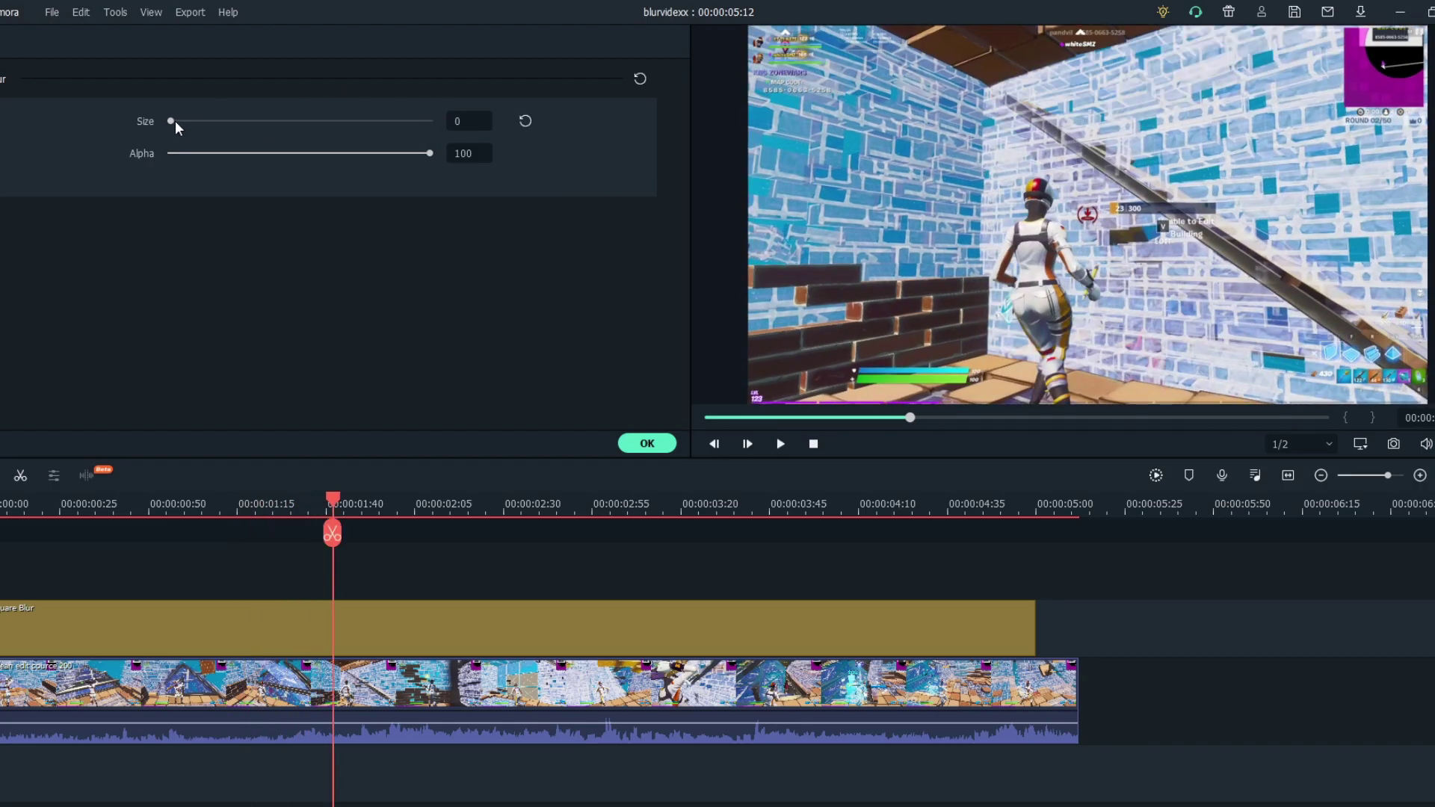
drag(176, 127, 237, 121)
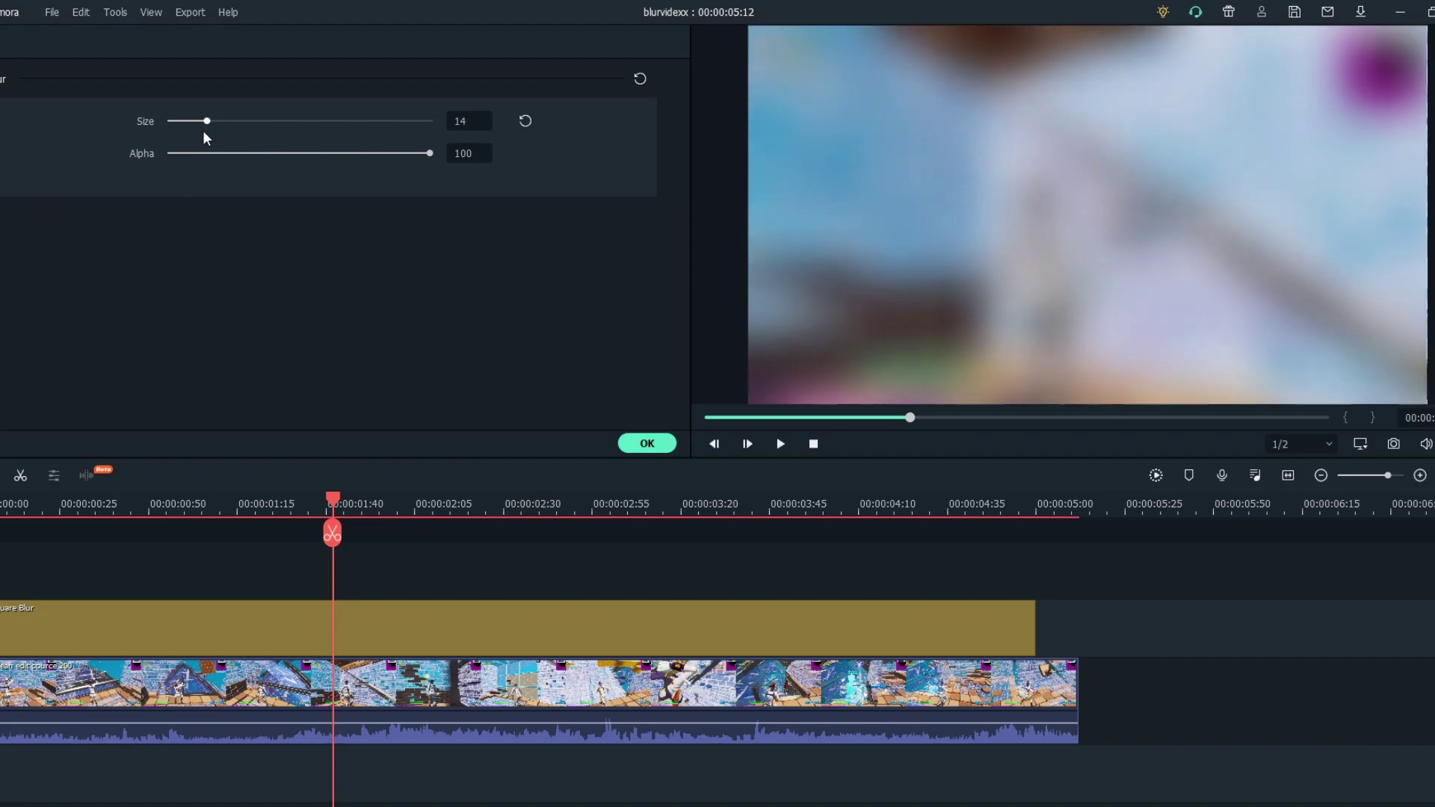
drag(207, 121, 175, 121)
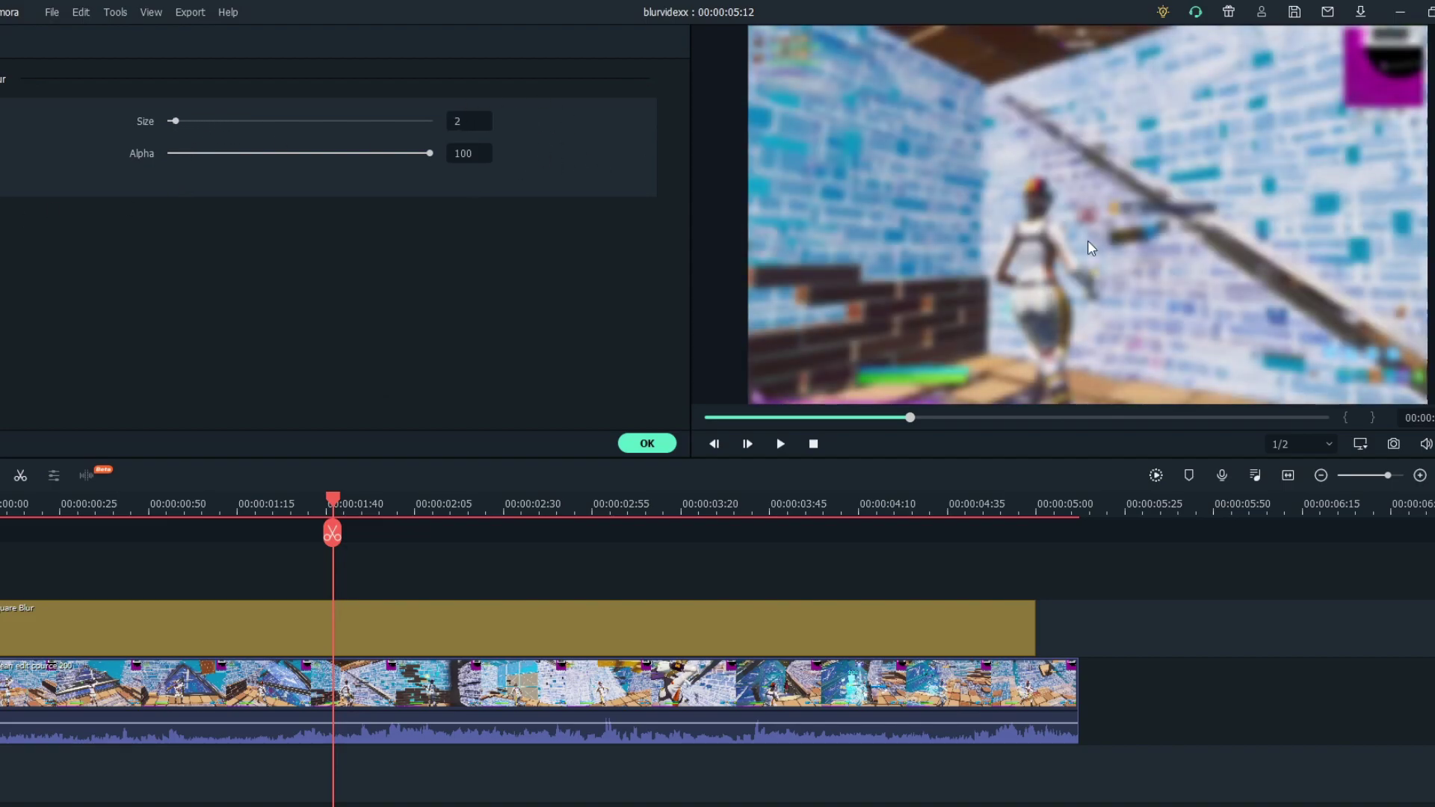
click(180, 121)
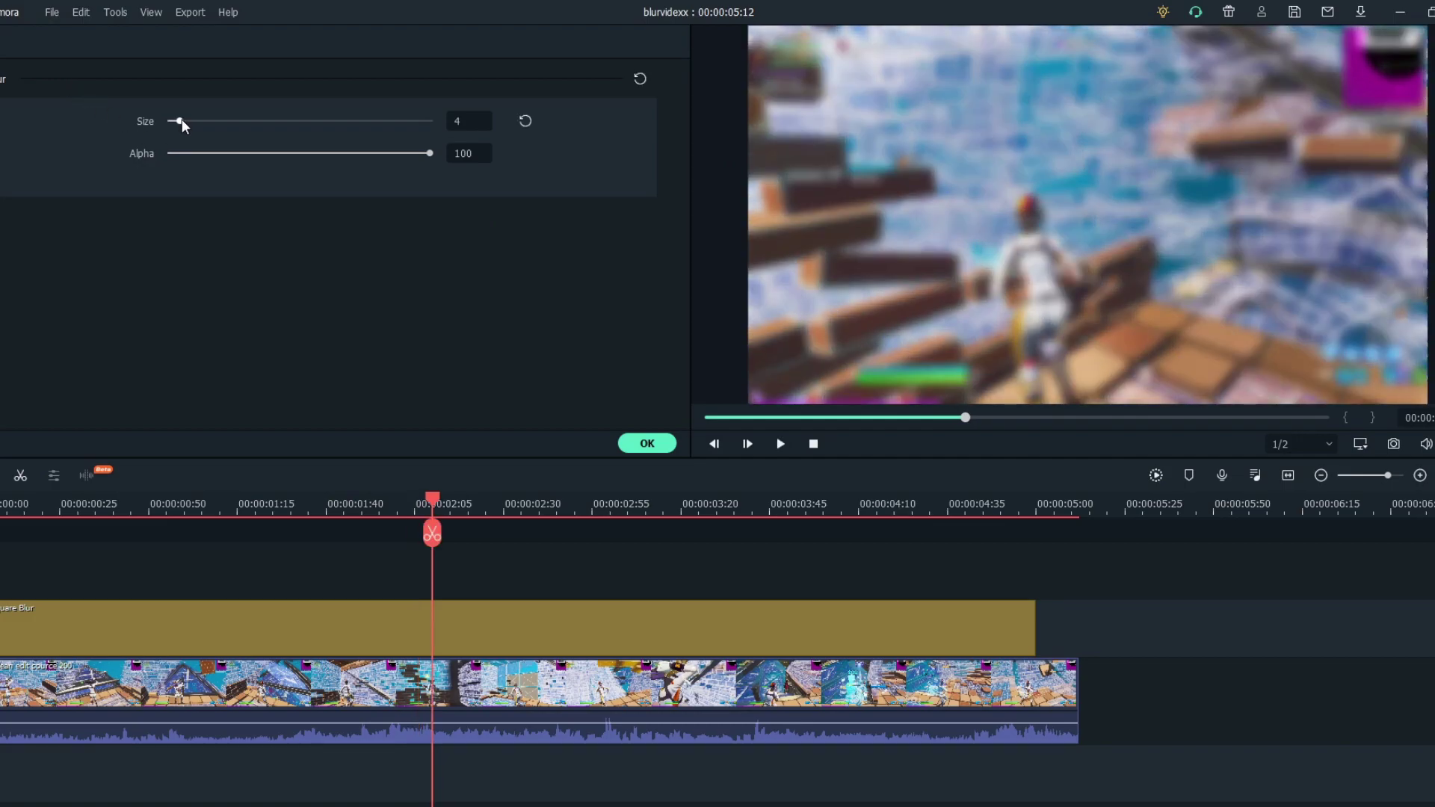
drag(182, 121, 175, 121)
drag(429, 153, 380, 153)
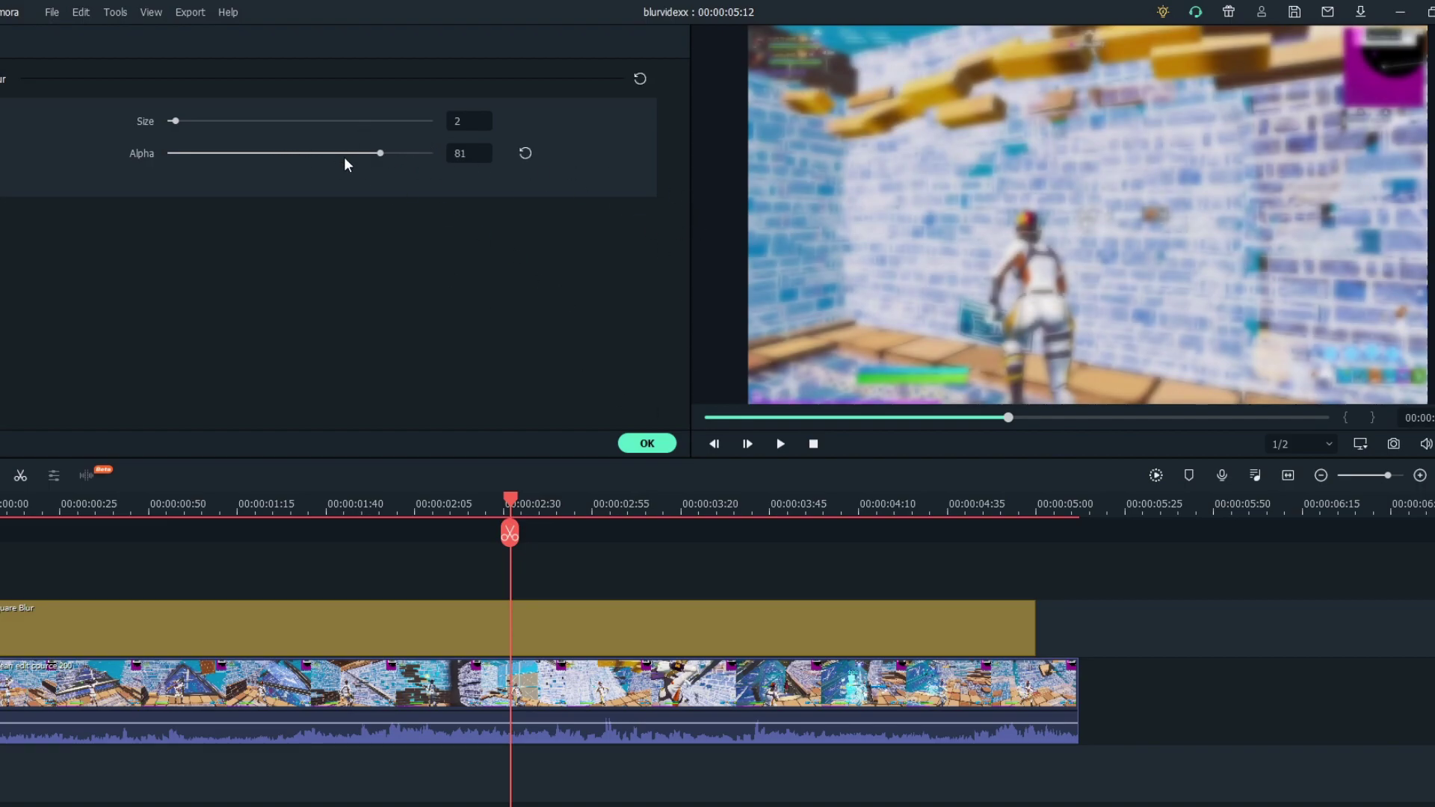
drag(380, 153, 433, 154)
- Confirm the Square Blur settings, then delete the Square Blur effect clip
click(647, 443)
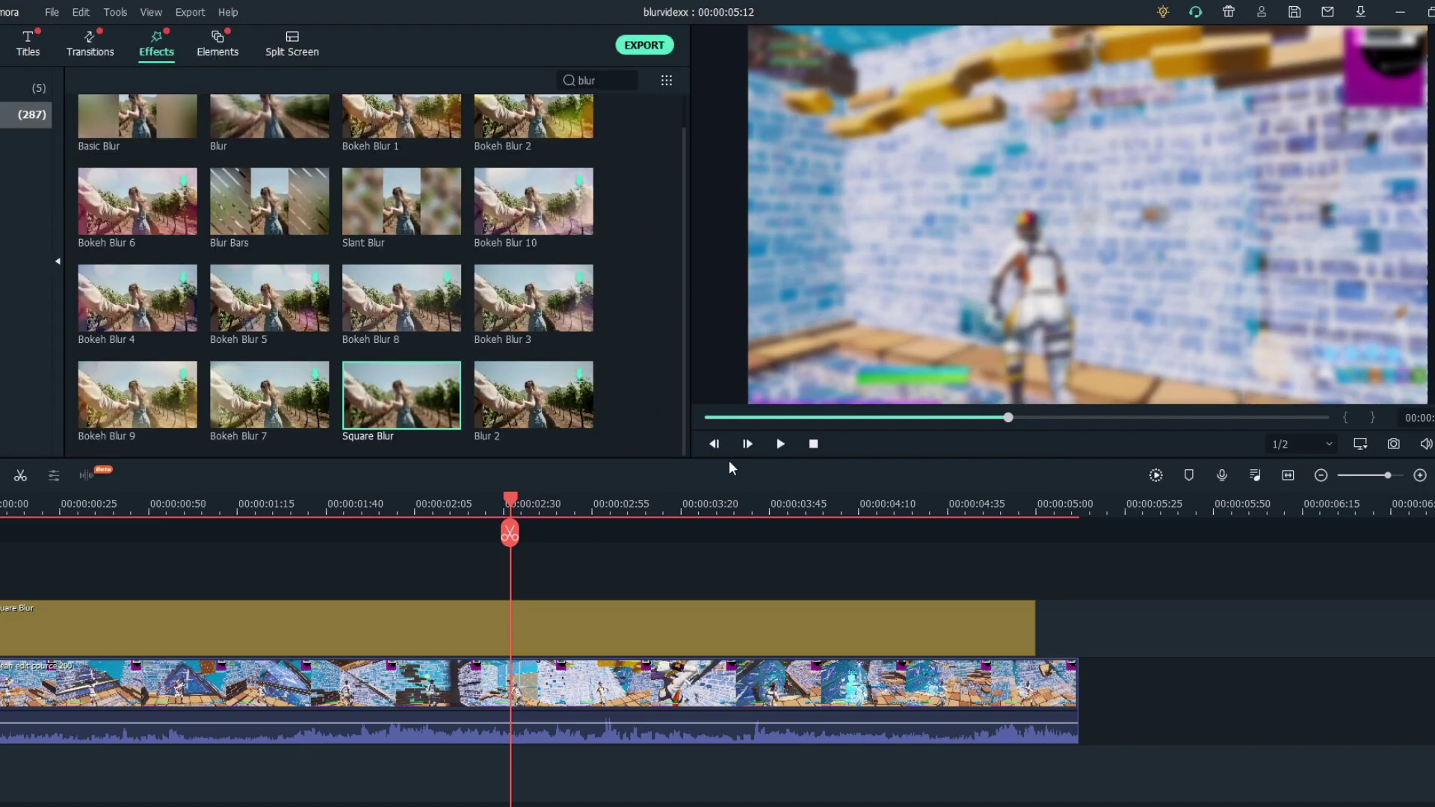
click(486, 510)
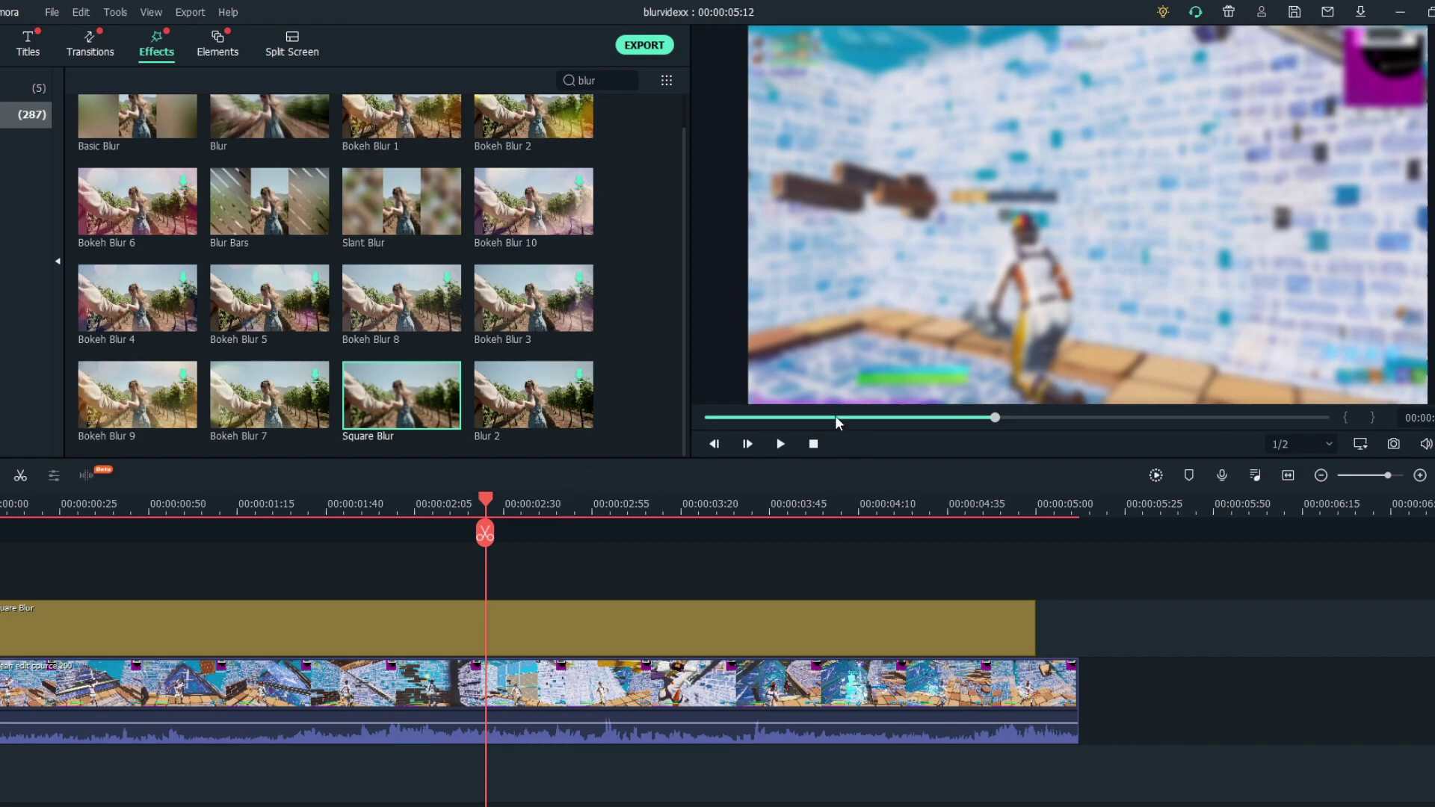
click(734, 417)
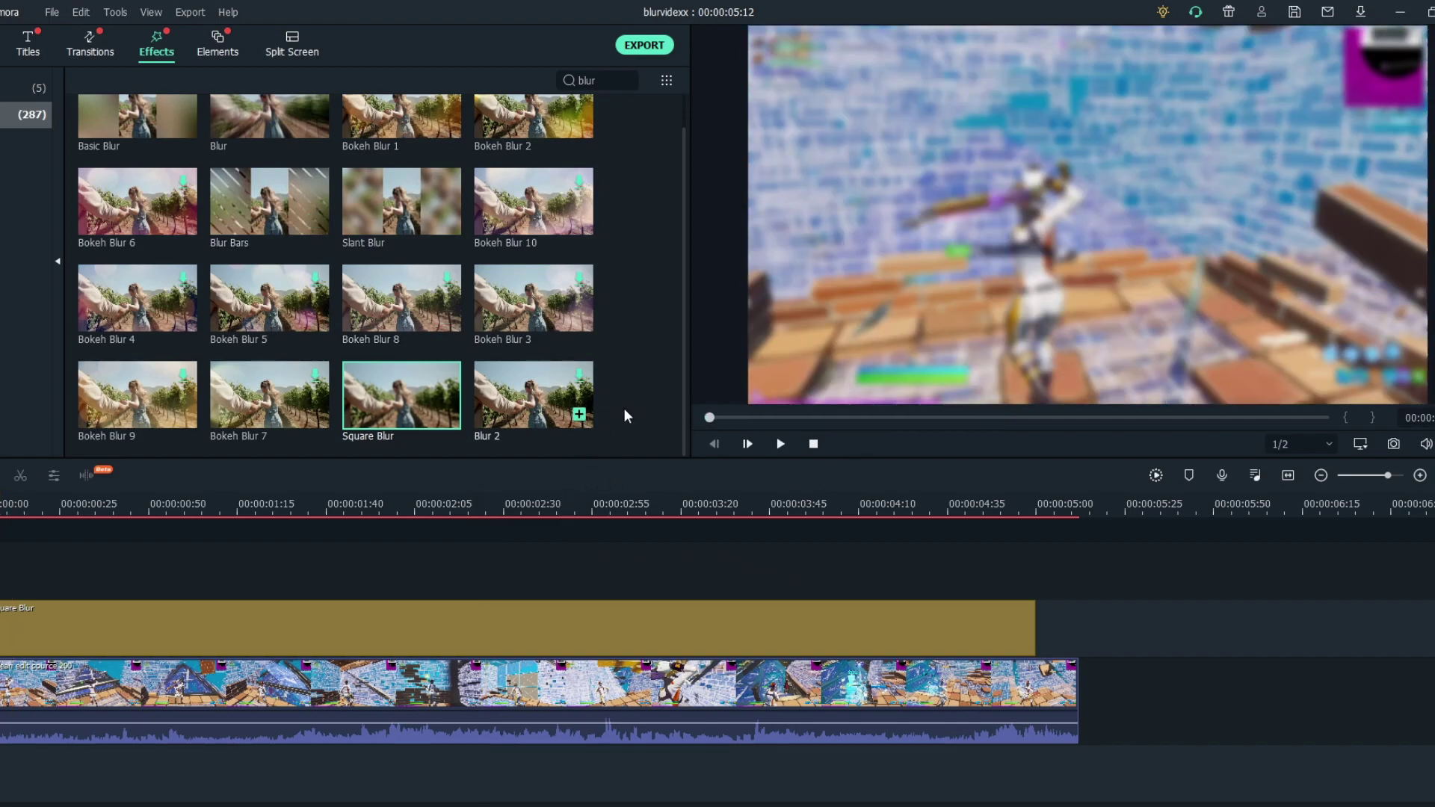
click(834, 624)
key(Delete)
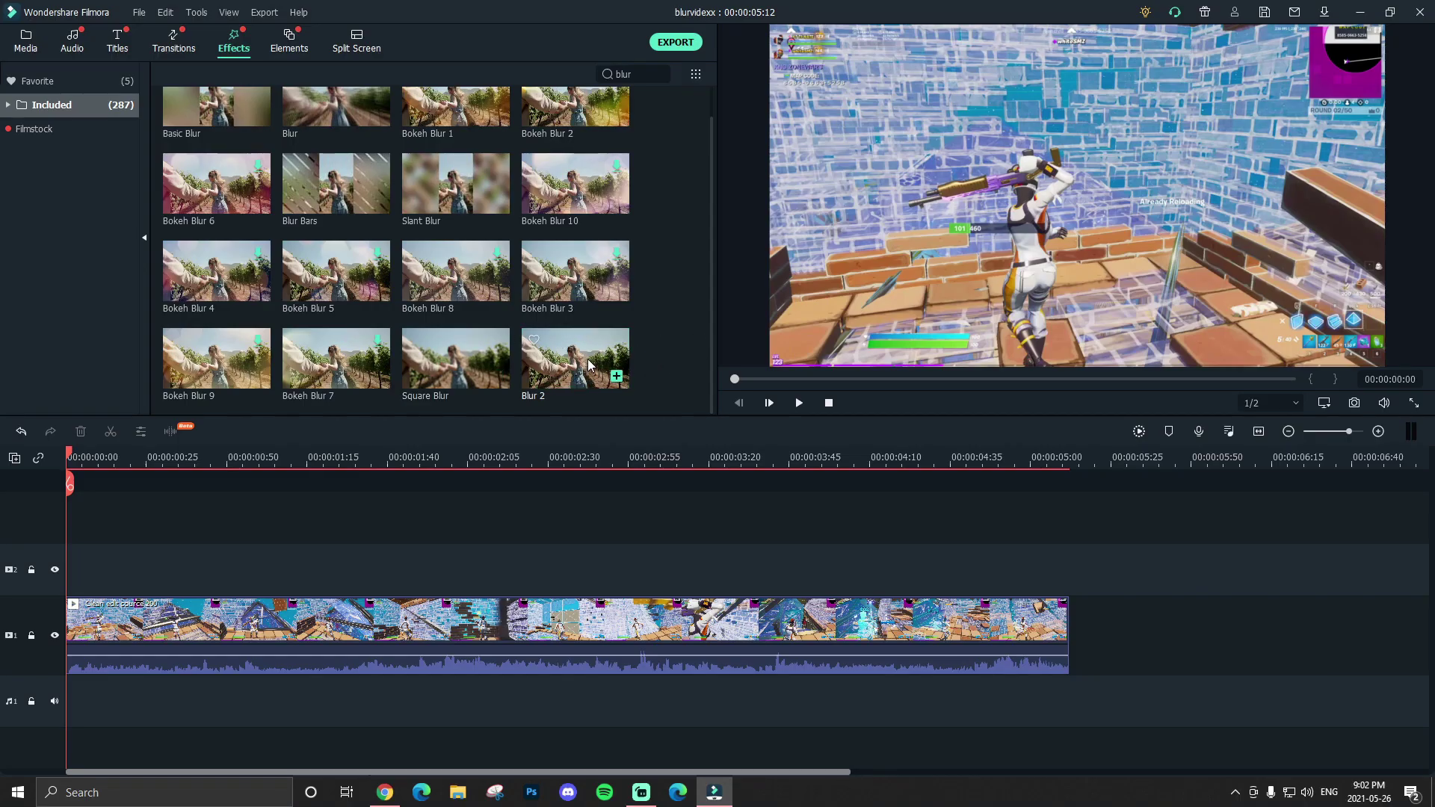
- Add Blur 2 over the gameplay clip and preview it from 00:00:00:44 to 00:00:03:58
drag(588, 366, 134, 572)
scroll(760, 455, down, 2)
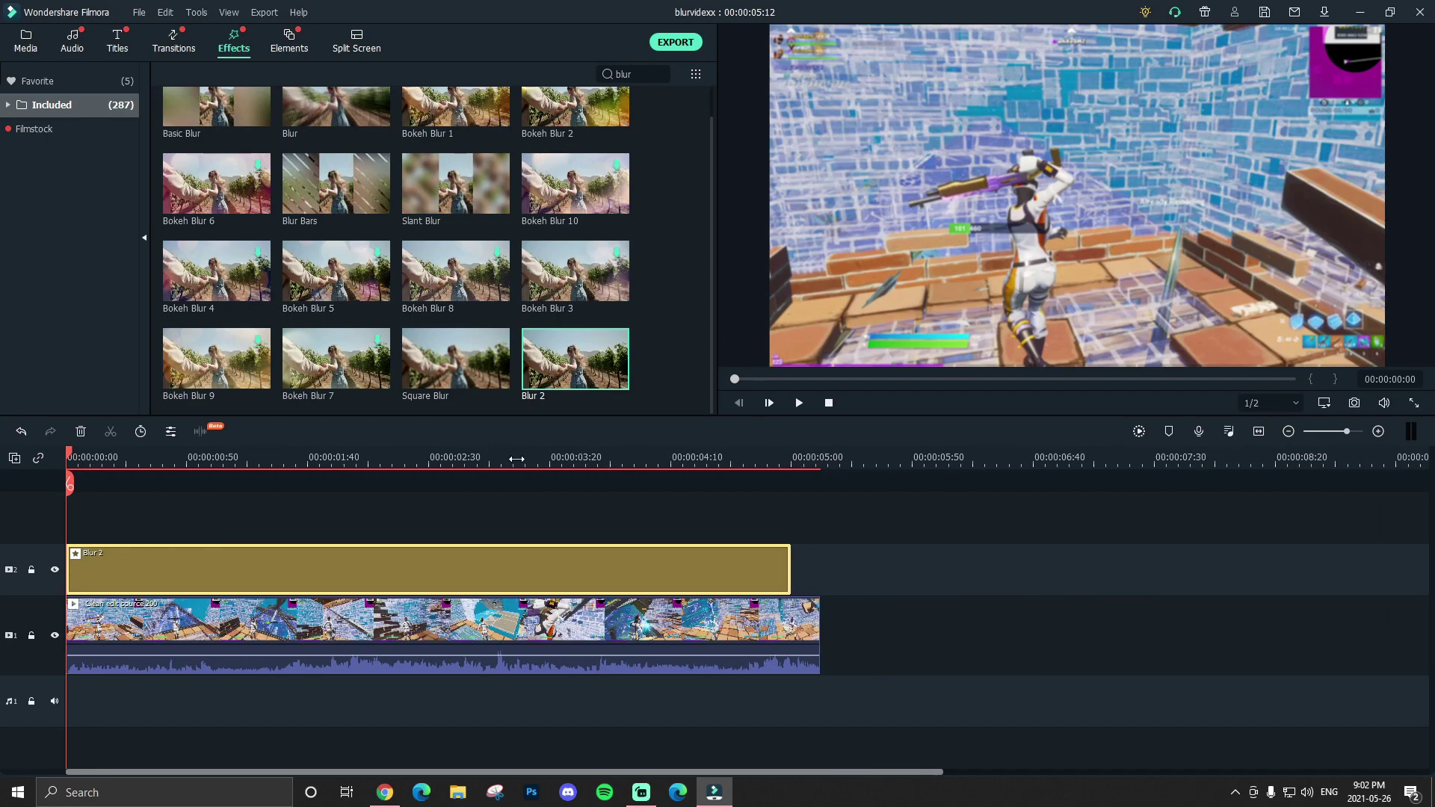
click(355, 457)
click(138, 457)
click(172, 457)
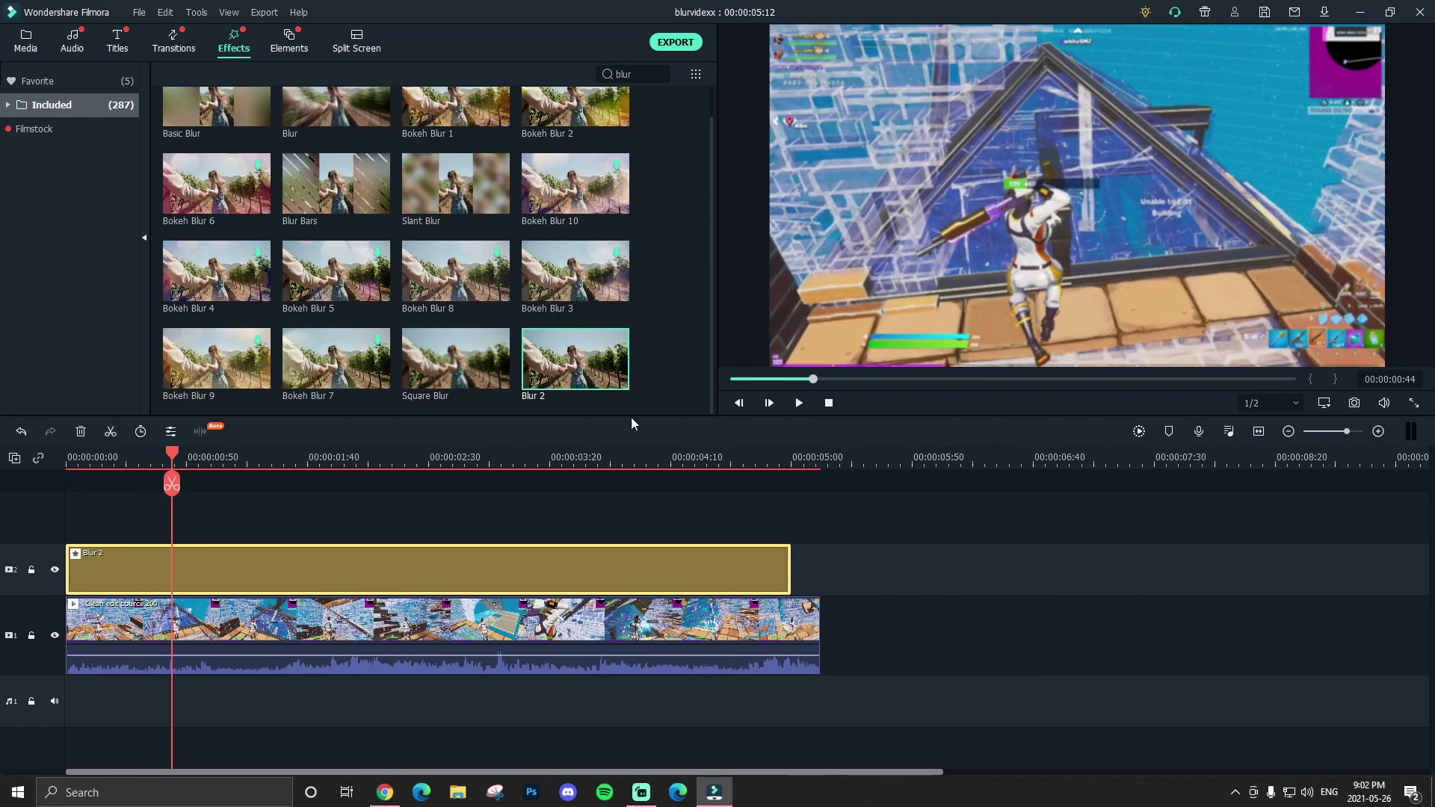
key(space)
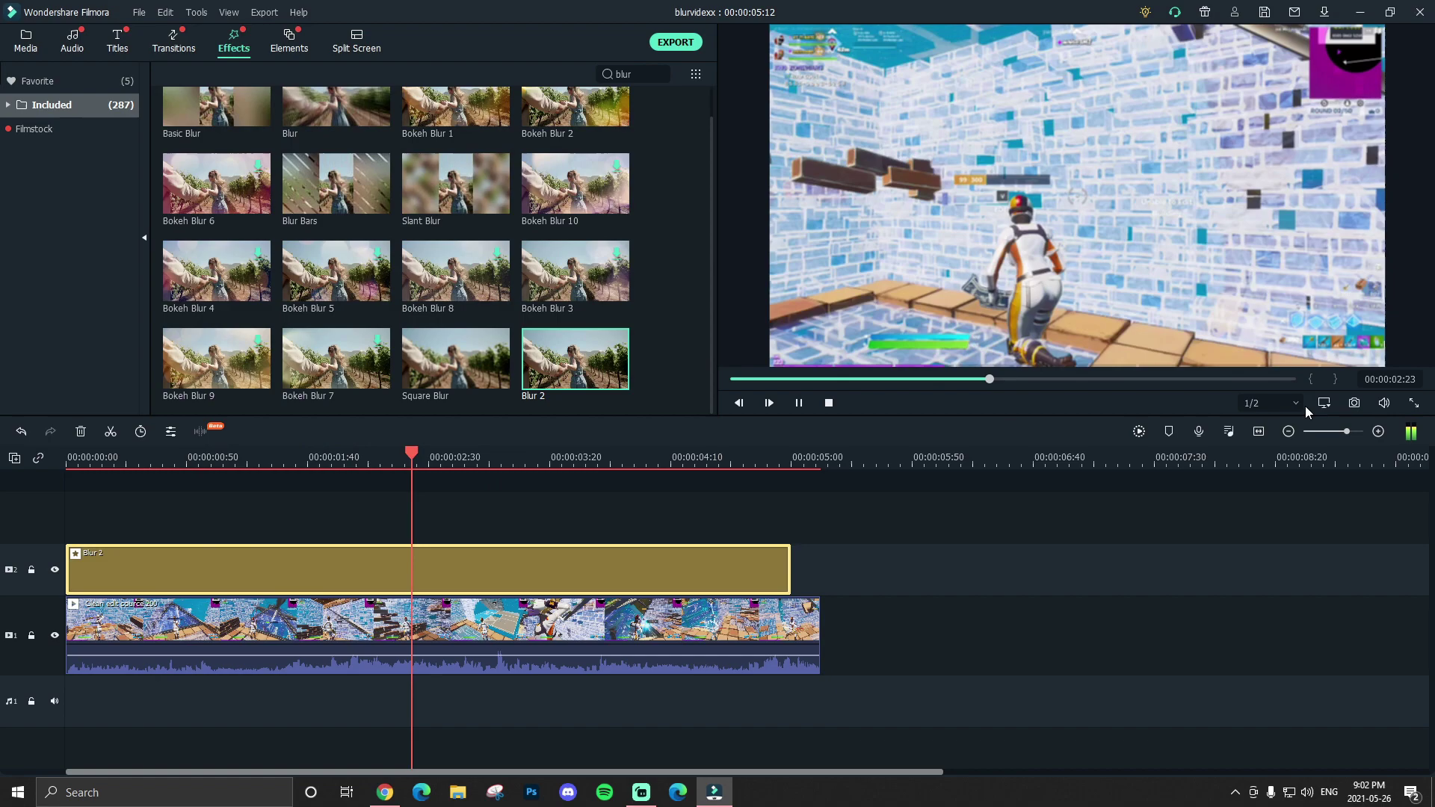
key(space)
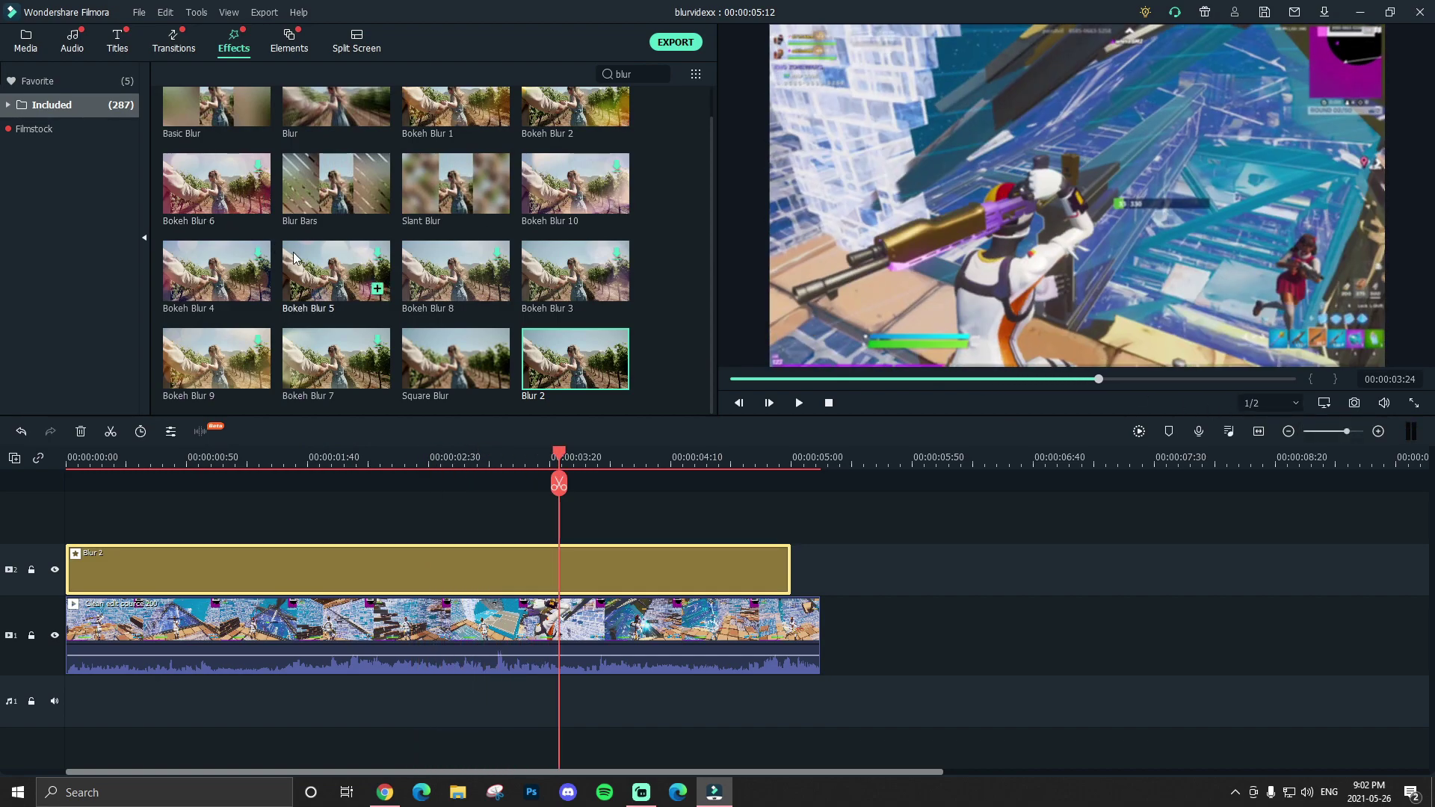
key(space)
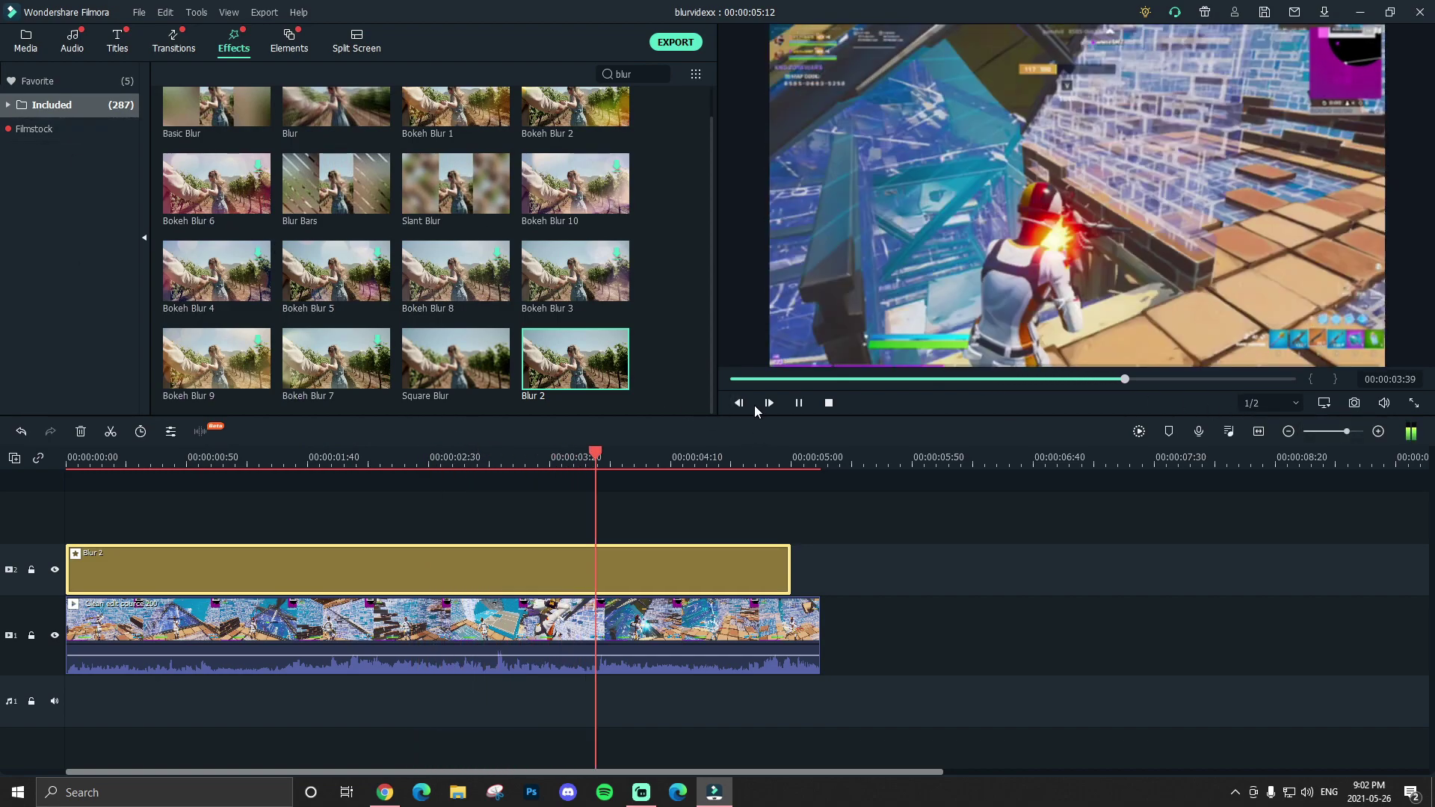
key(space)
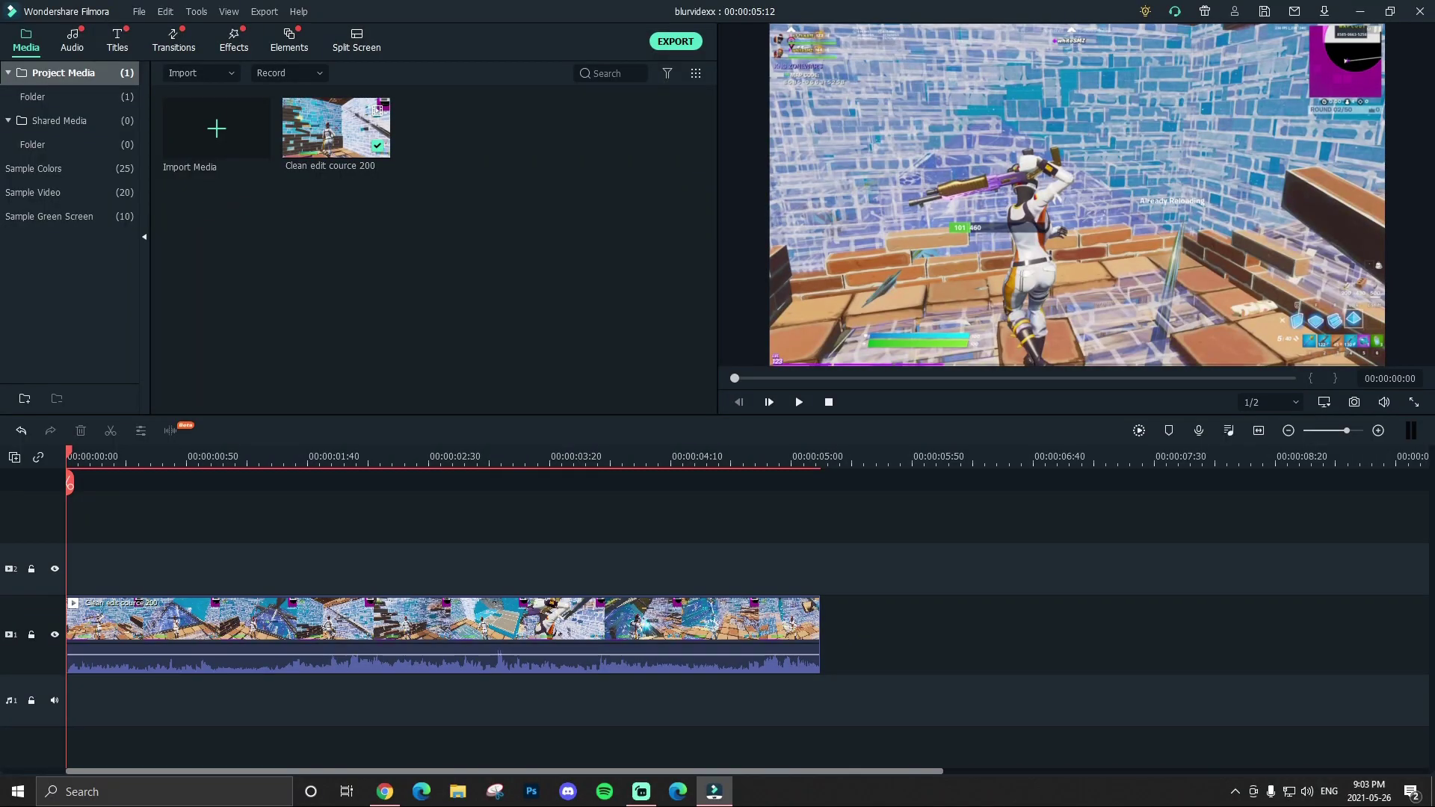
- Add the Mosaic effect from Included > Utility above the gameplay clip and shift its box up-left
click(231, 39)
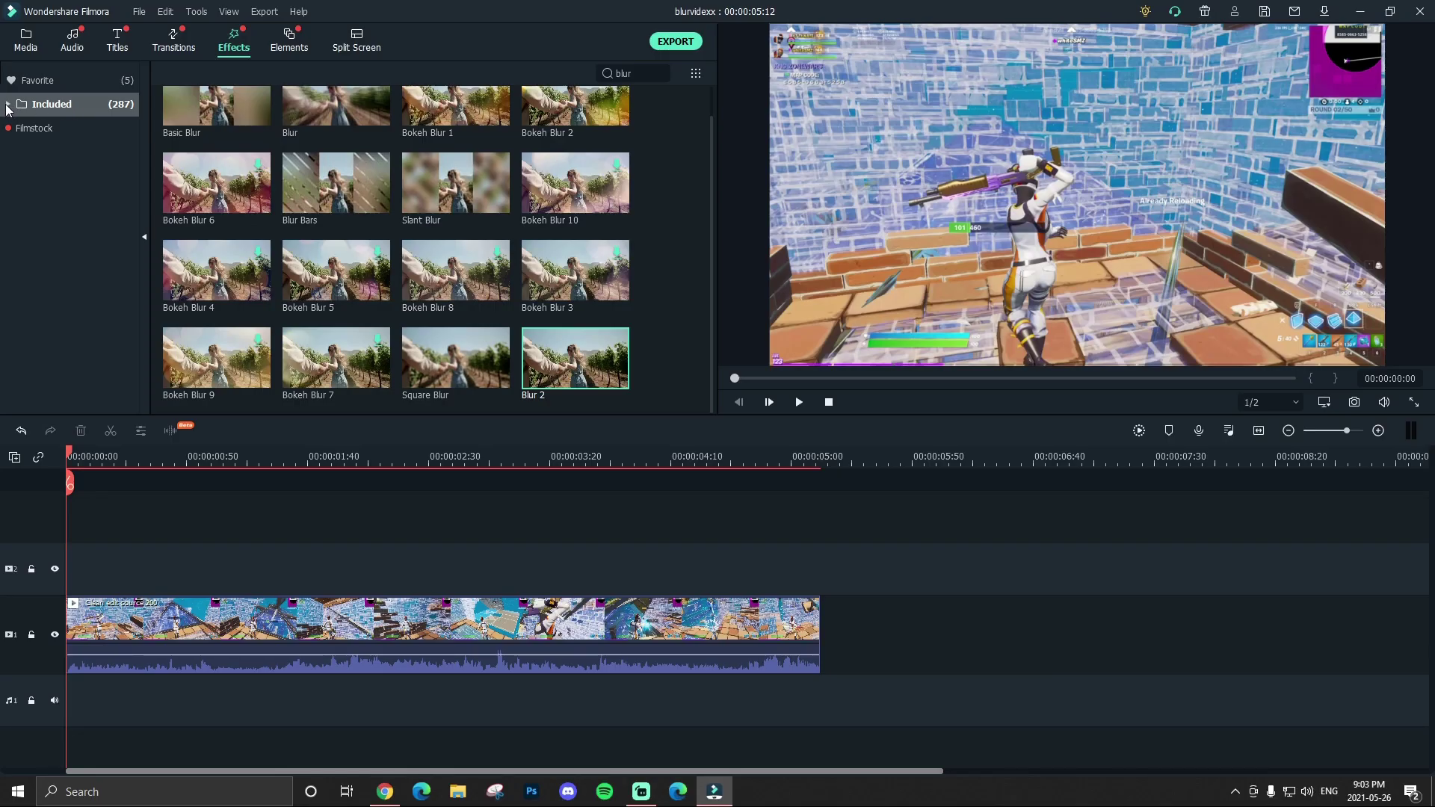
click(7, 109)
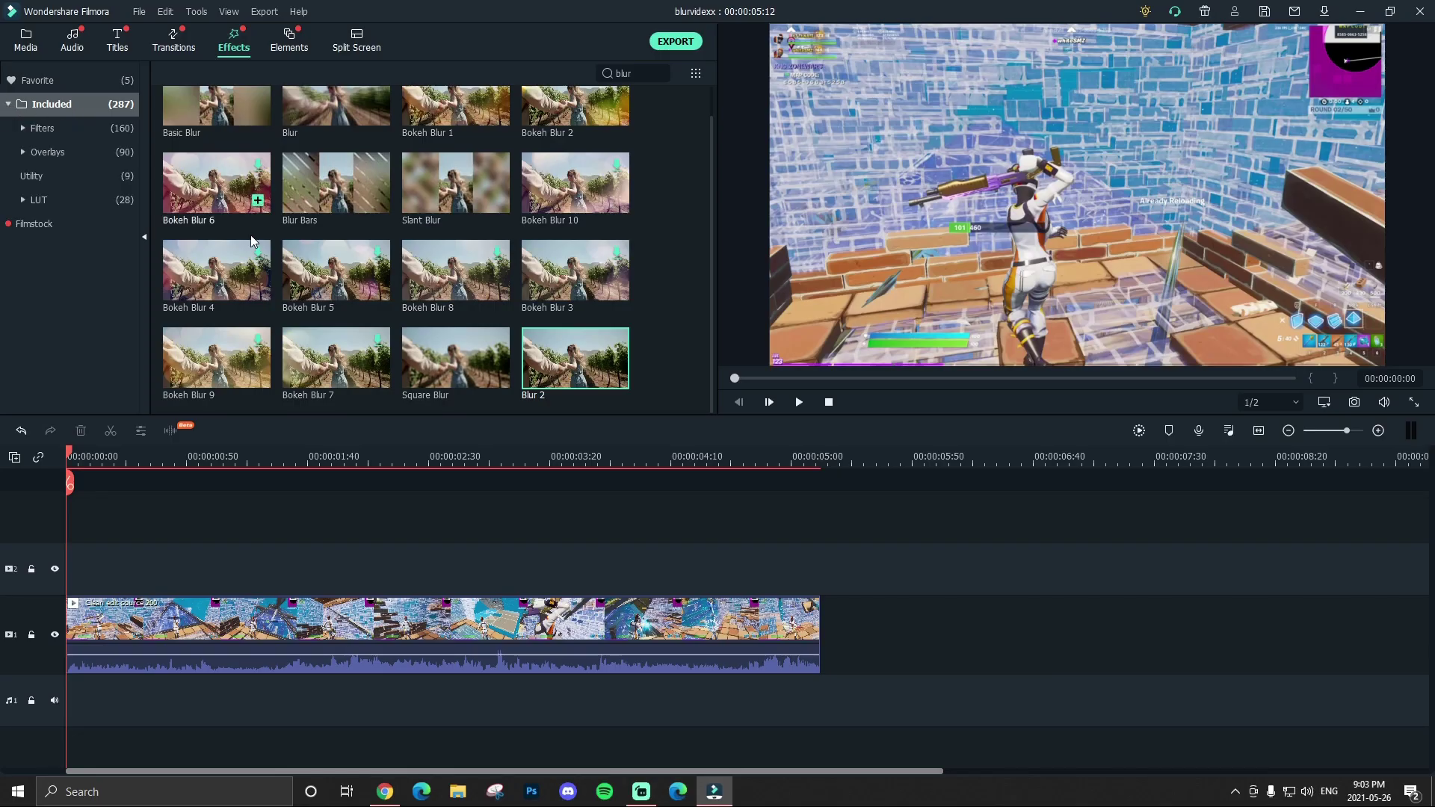
click(91, 175)
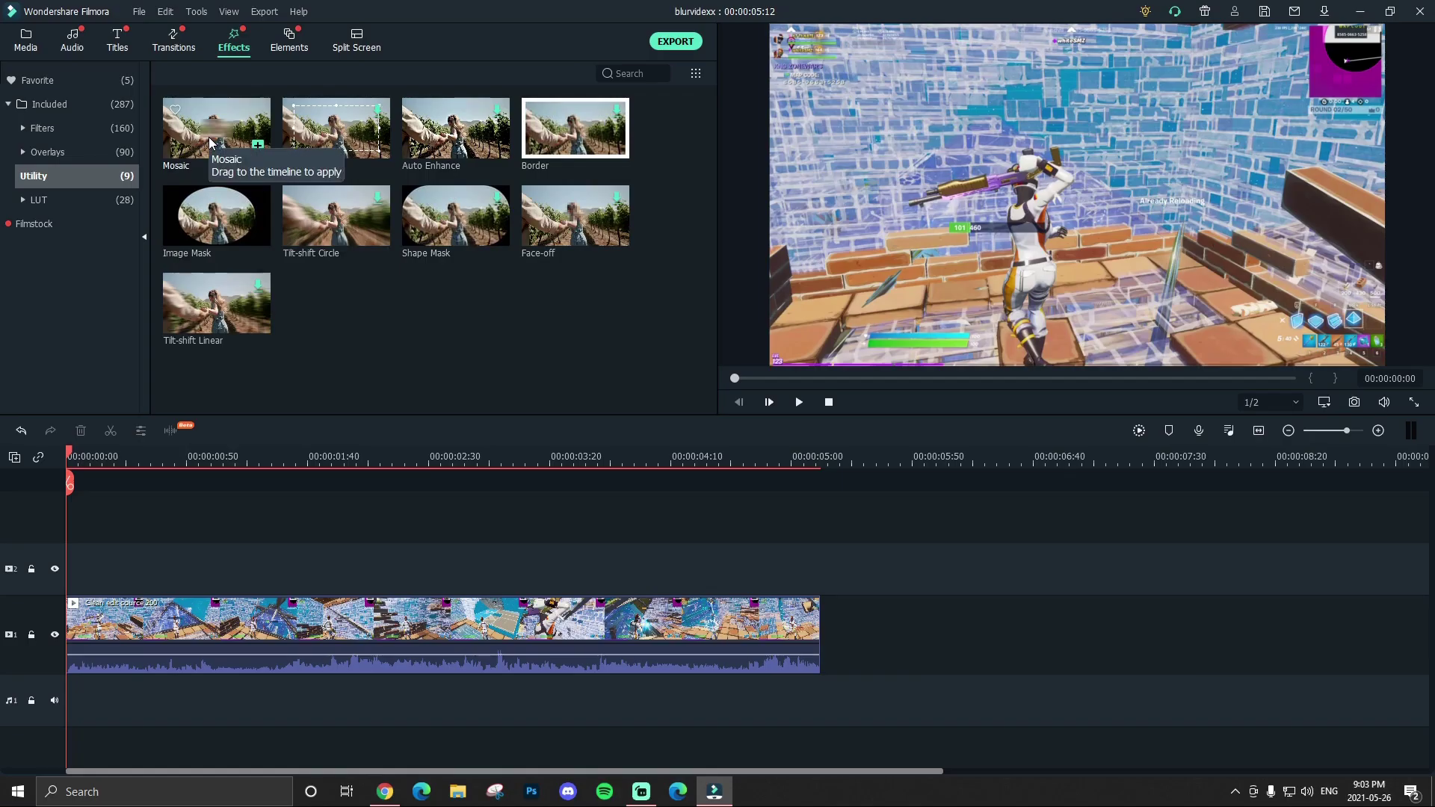
drag(210, 142, 314, 568)
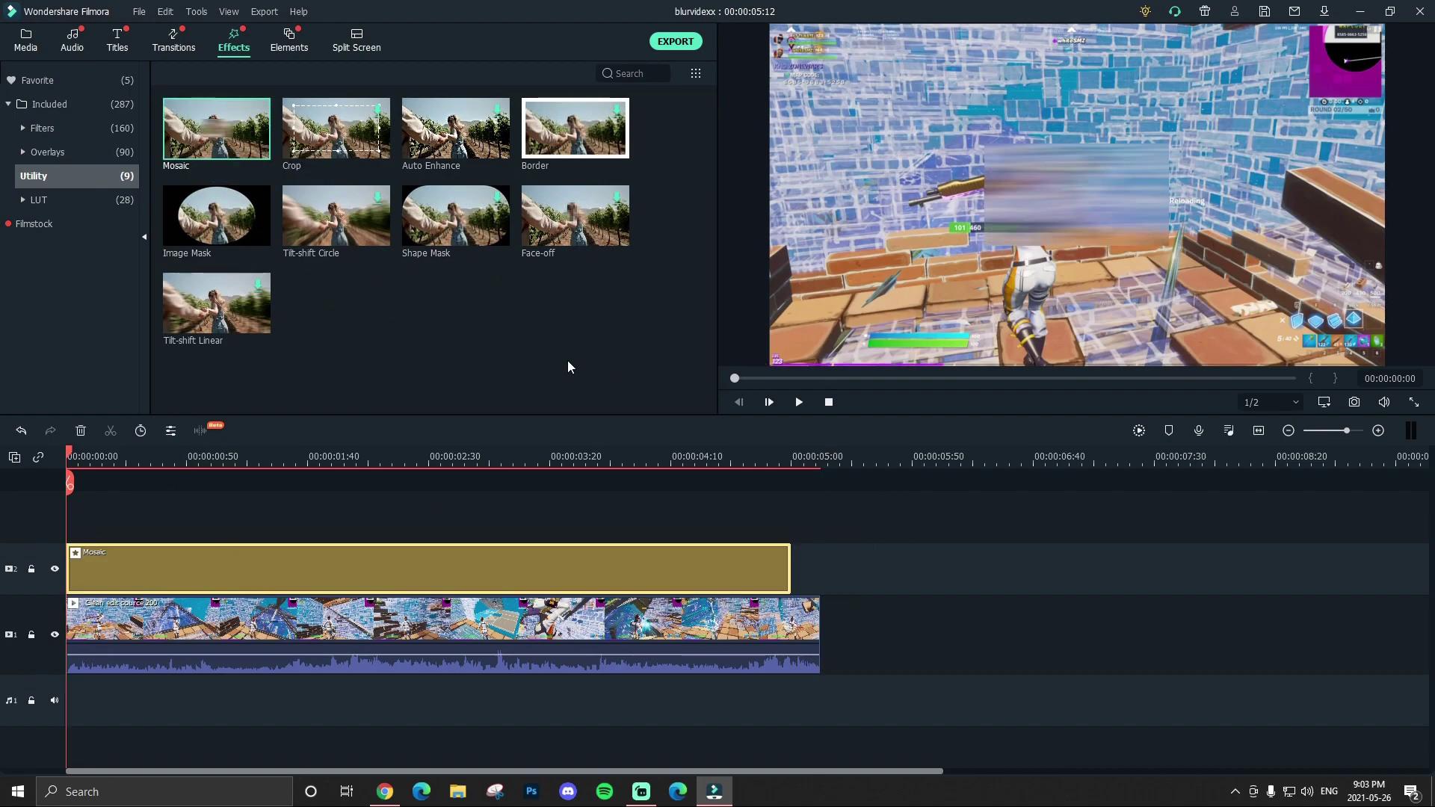
drag(1145, 201, 1105, 150)
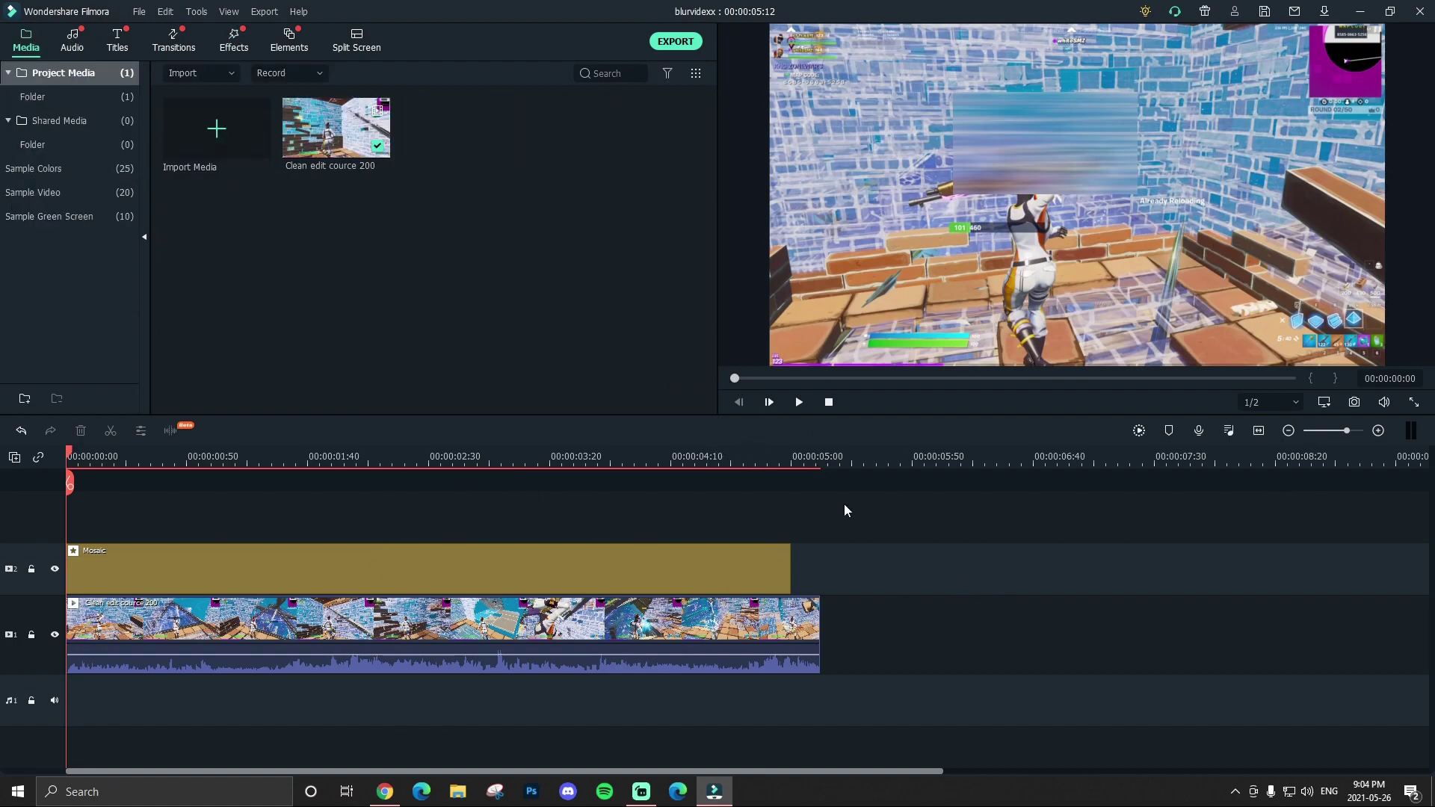
- Open the Mosaic settings and try the second, pixelated and cloudy blur types
double_click(241, 564)
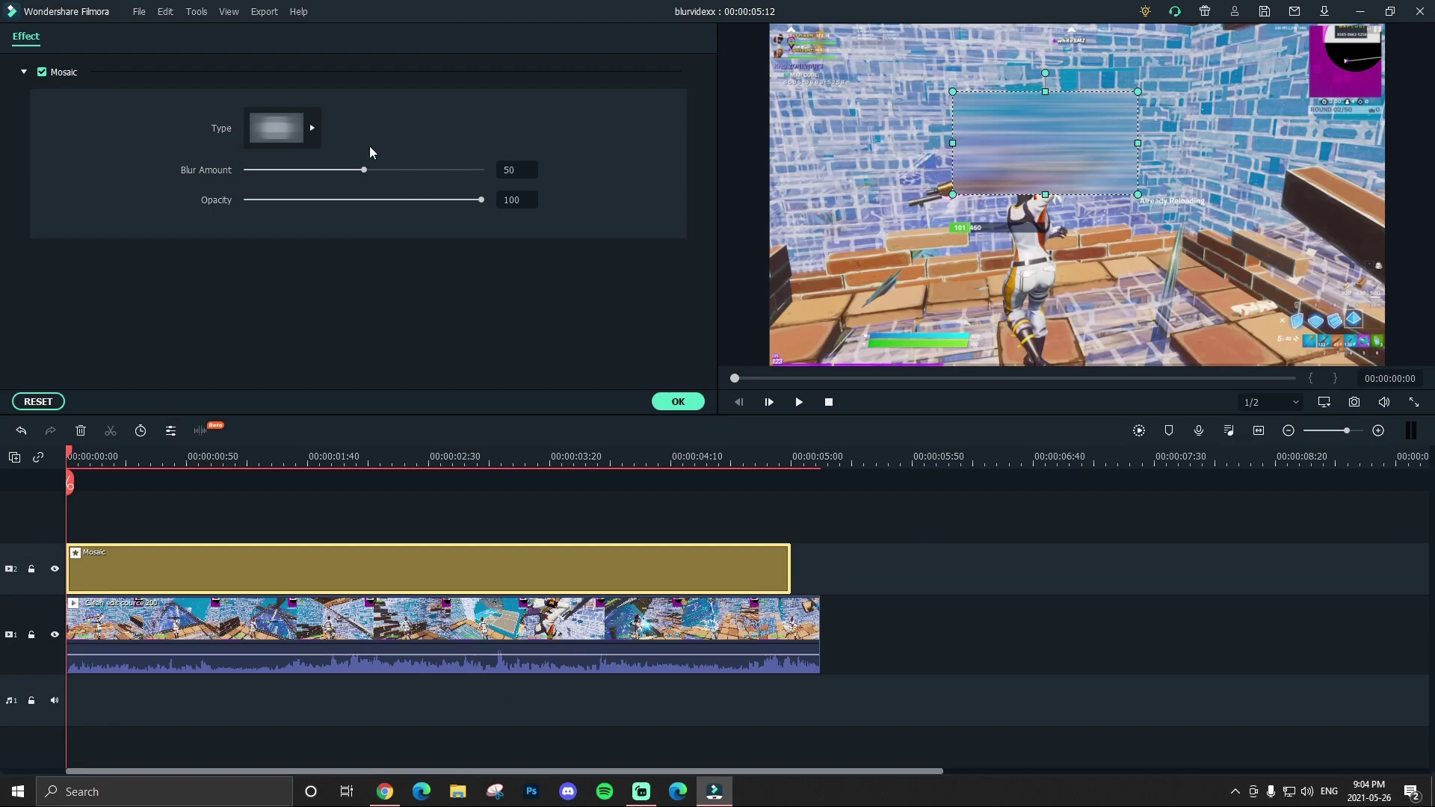
click(311, 128)
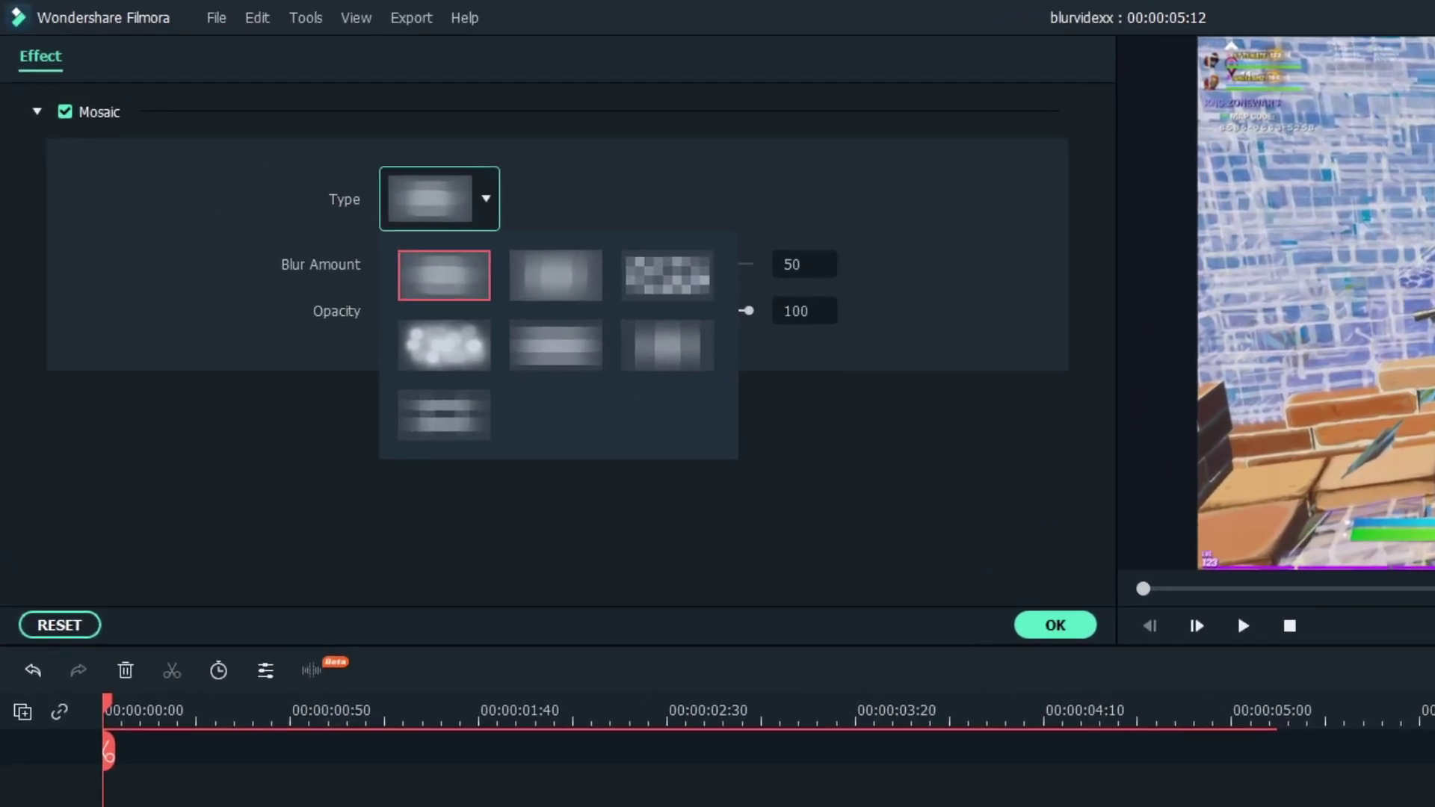
click(808, 222)
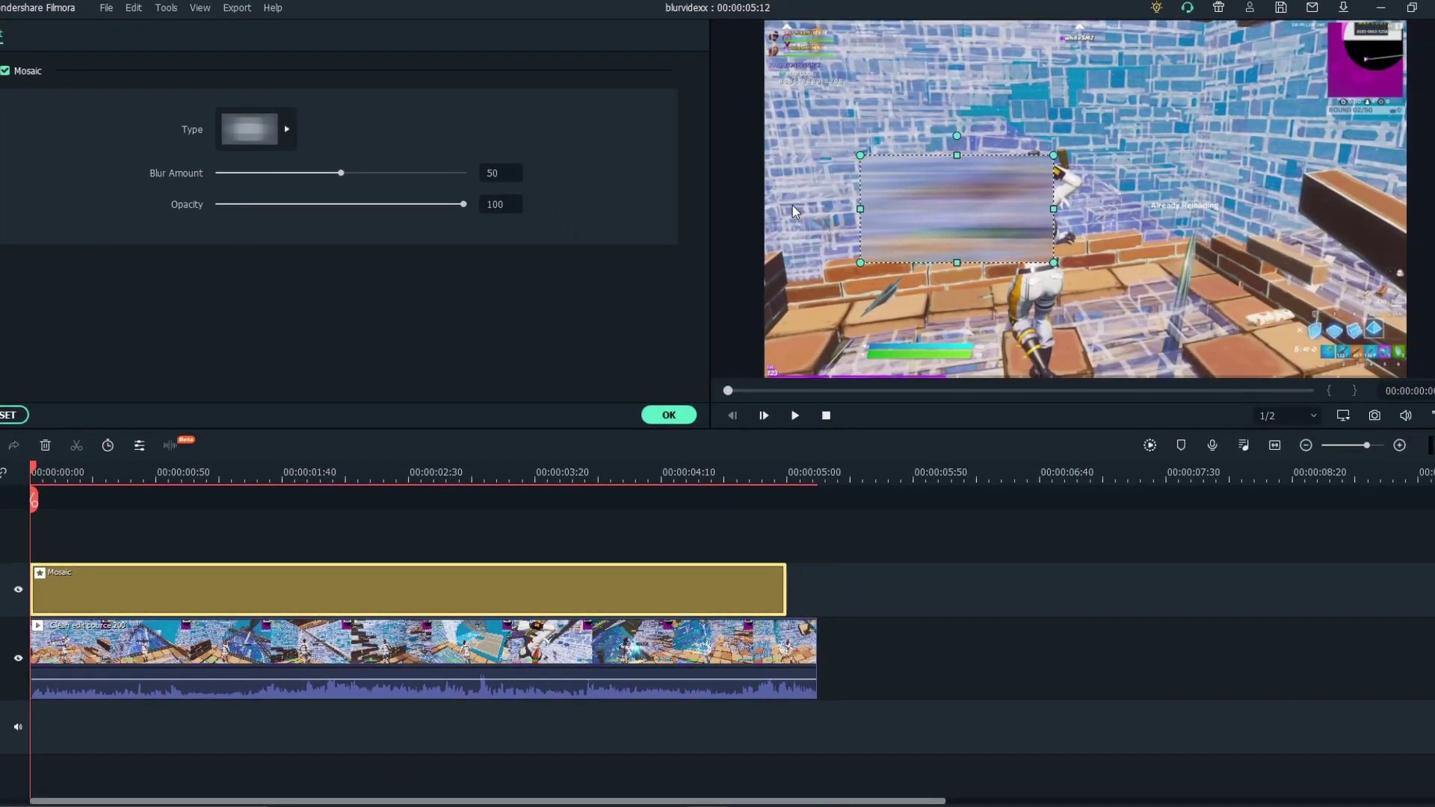
click(286, 131)
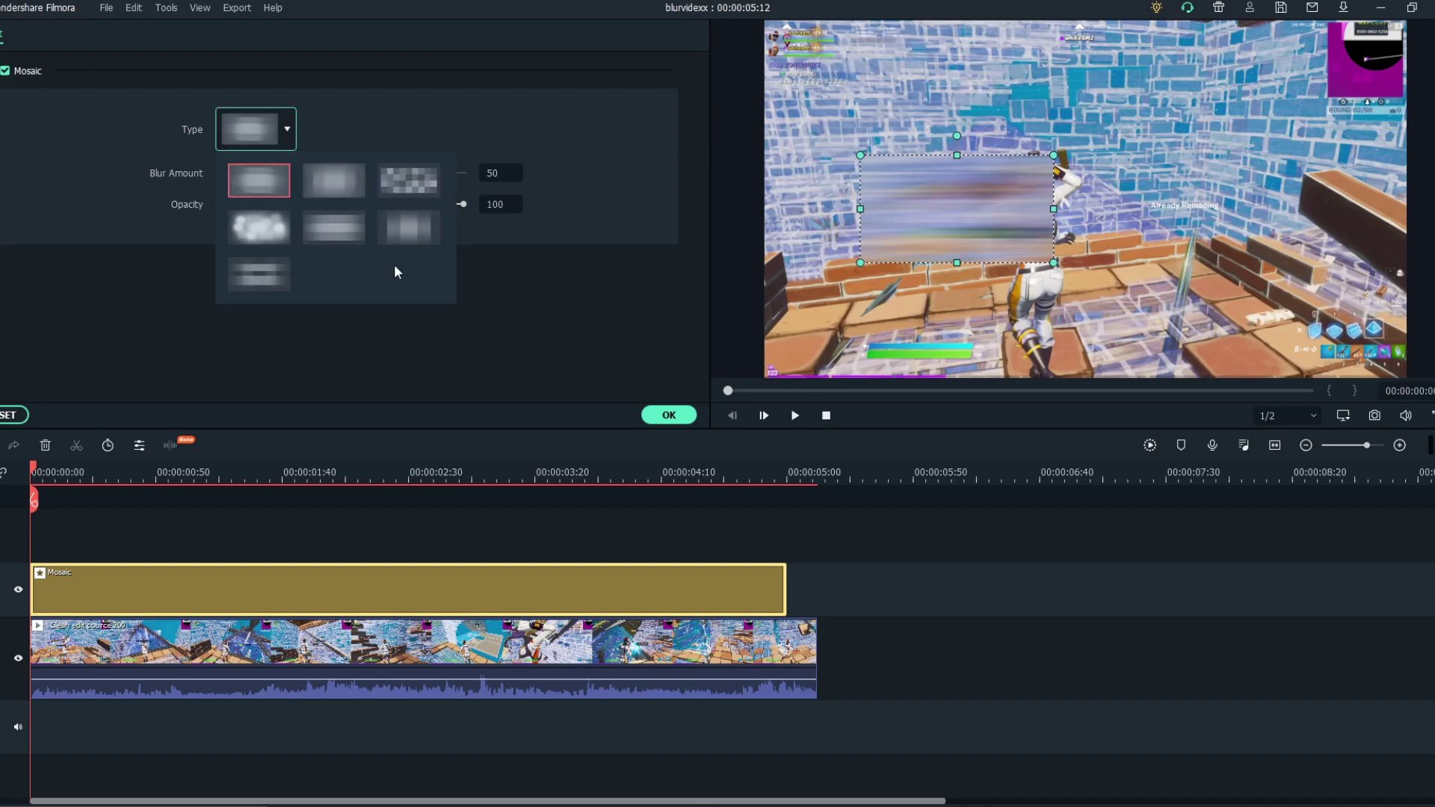
click(338, 176)
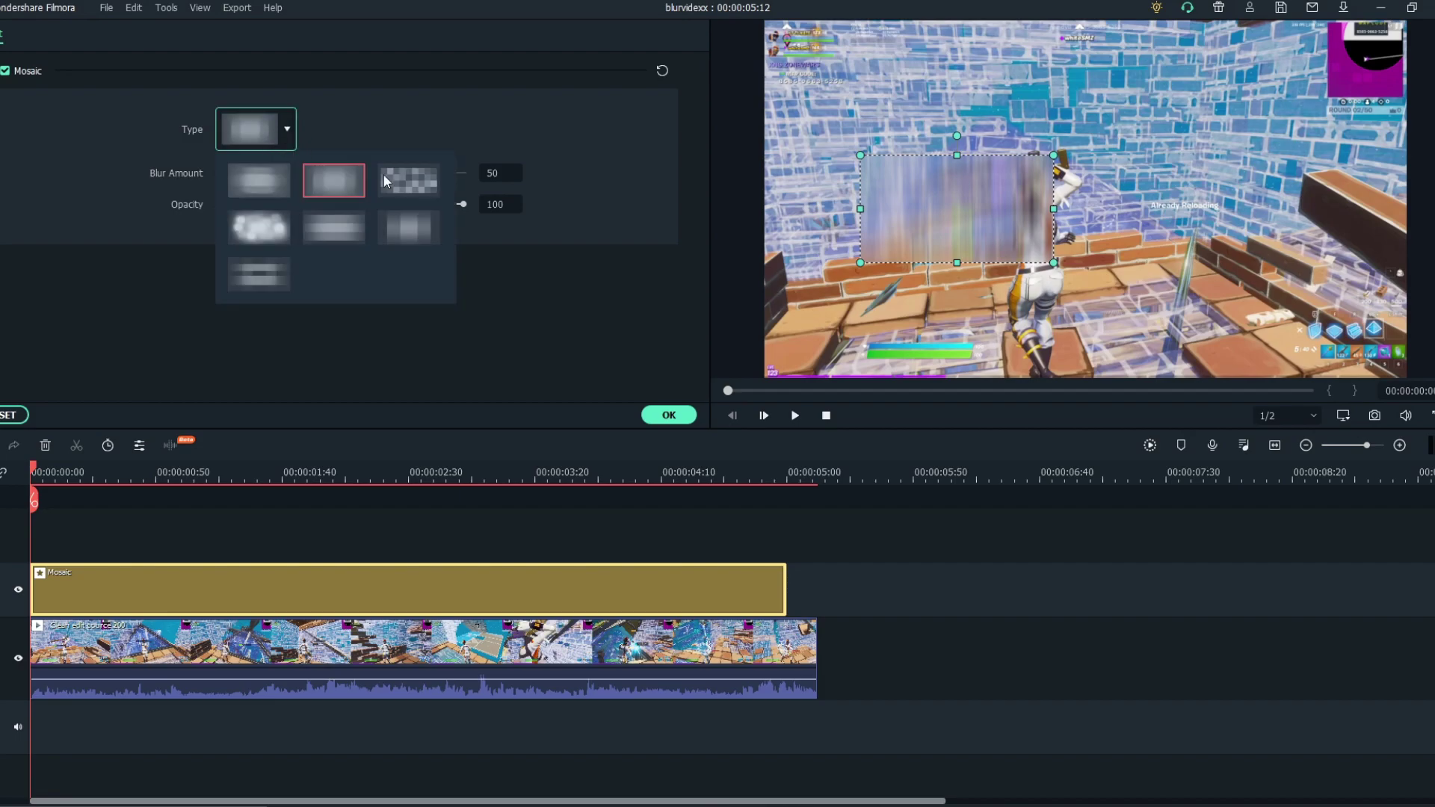
click(409, 180)
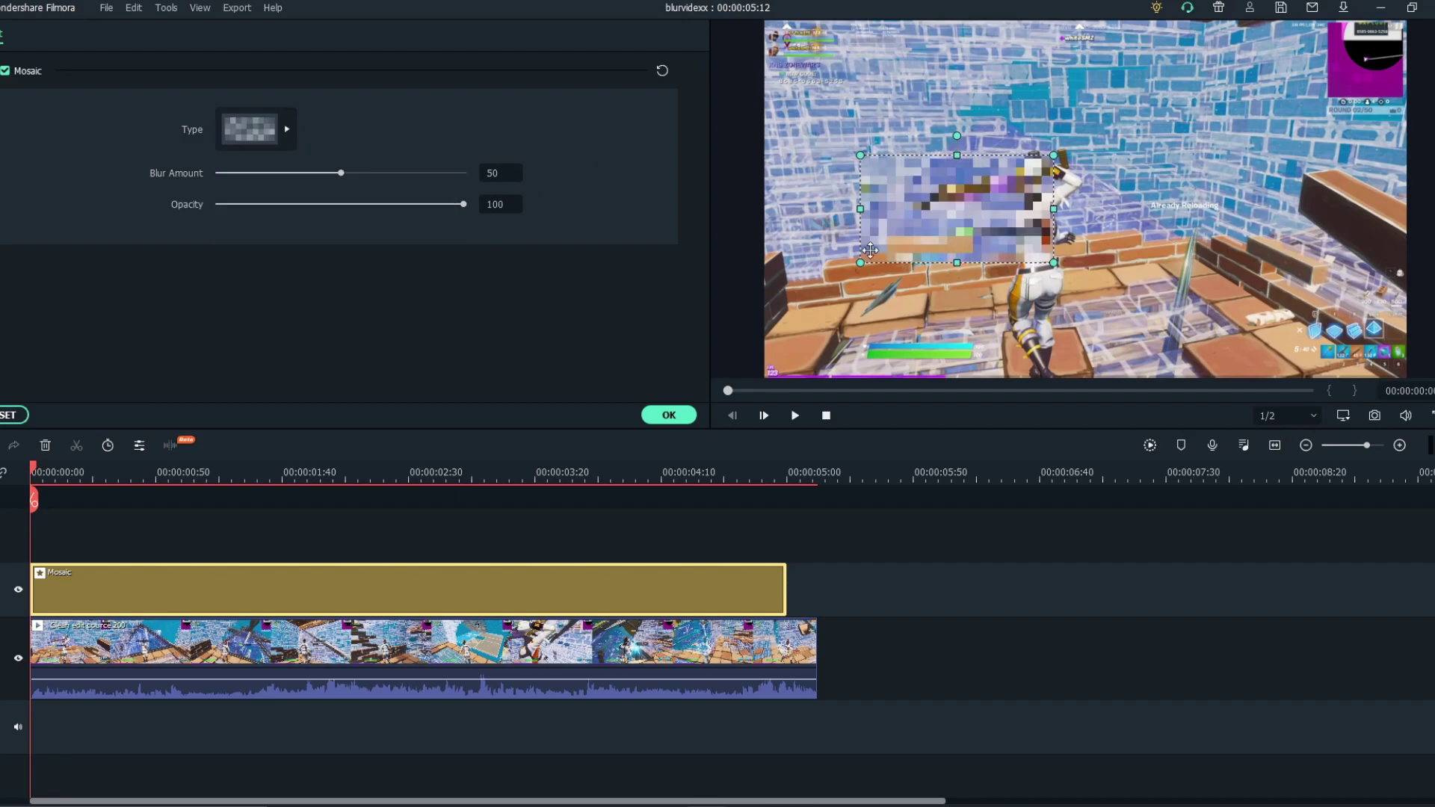
click(284, 132)
click(258, 227)
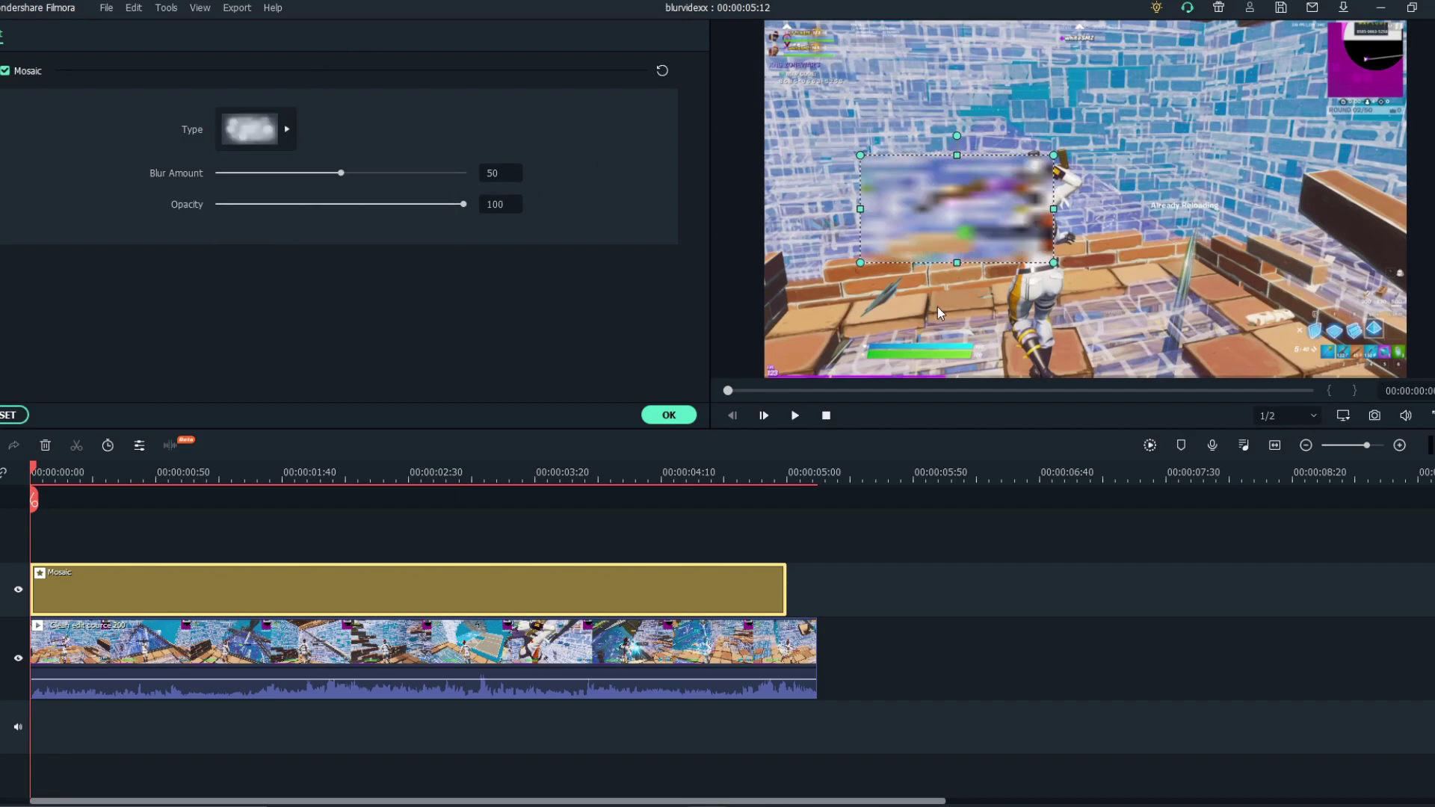
- Try the motion, vertical and final remaining Mosaic blur types
click(253, 126)
click(334, 227)
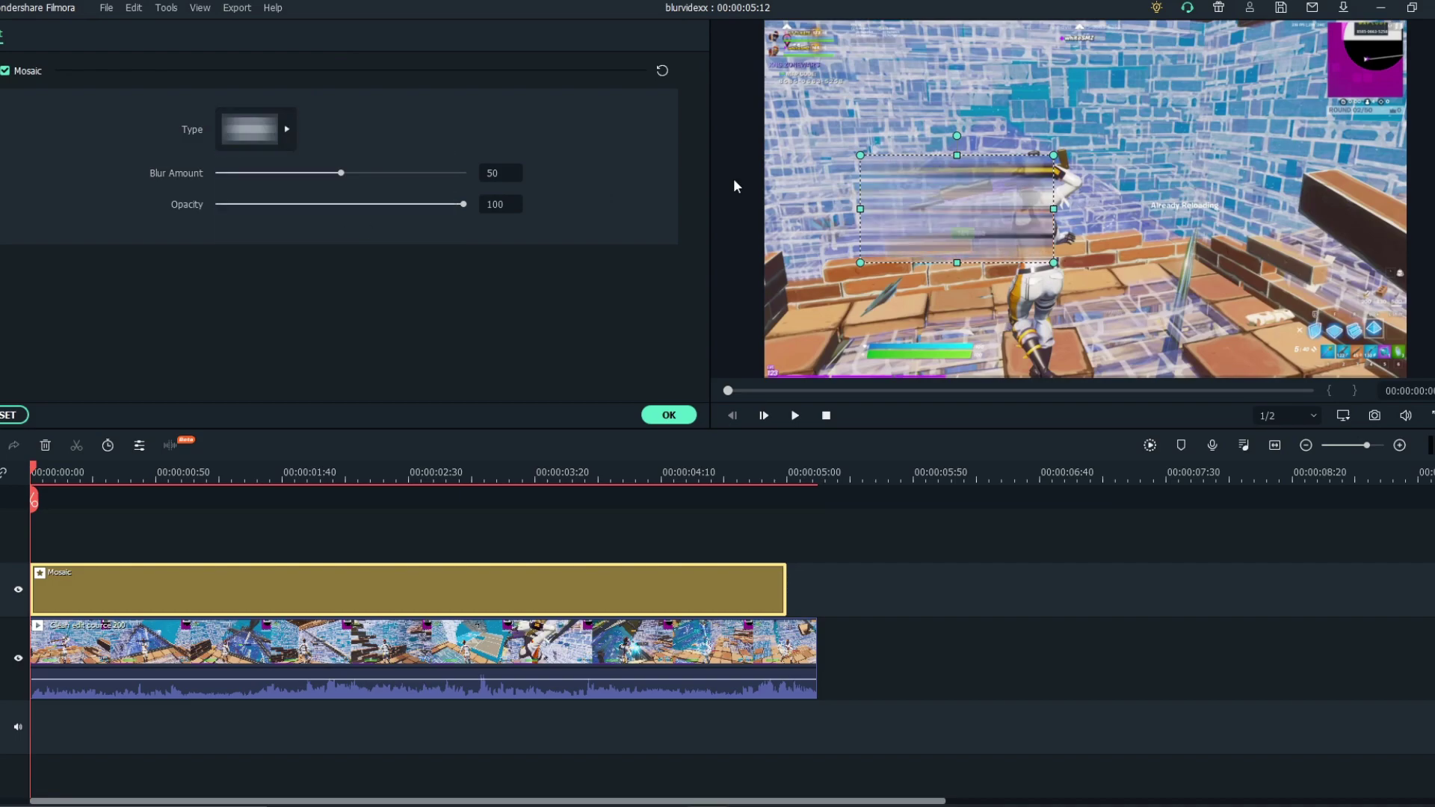
click(287, 128)
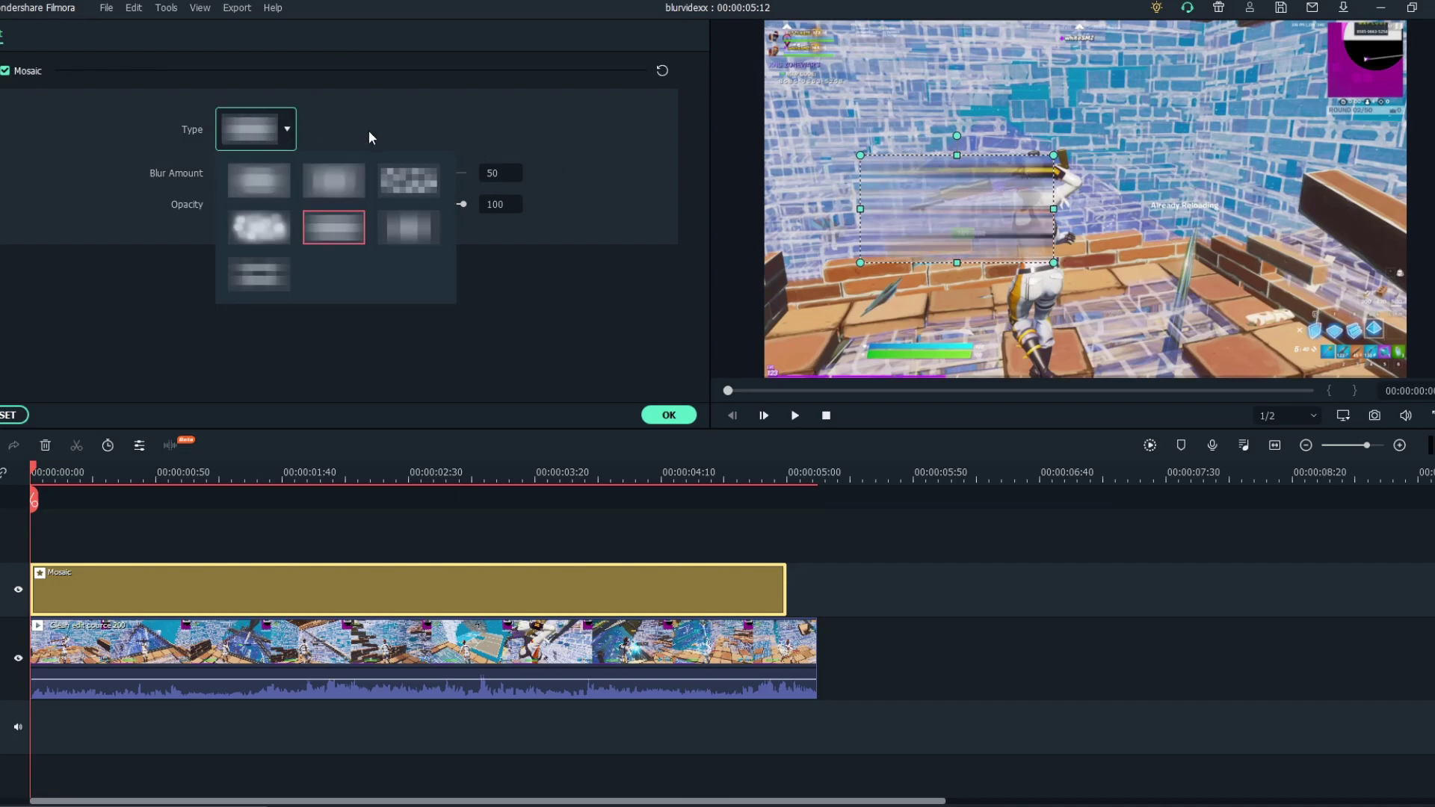
click(435, 231)
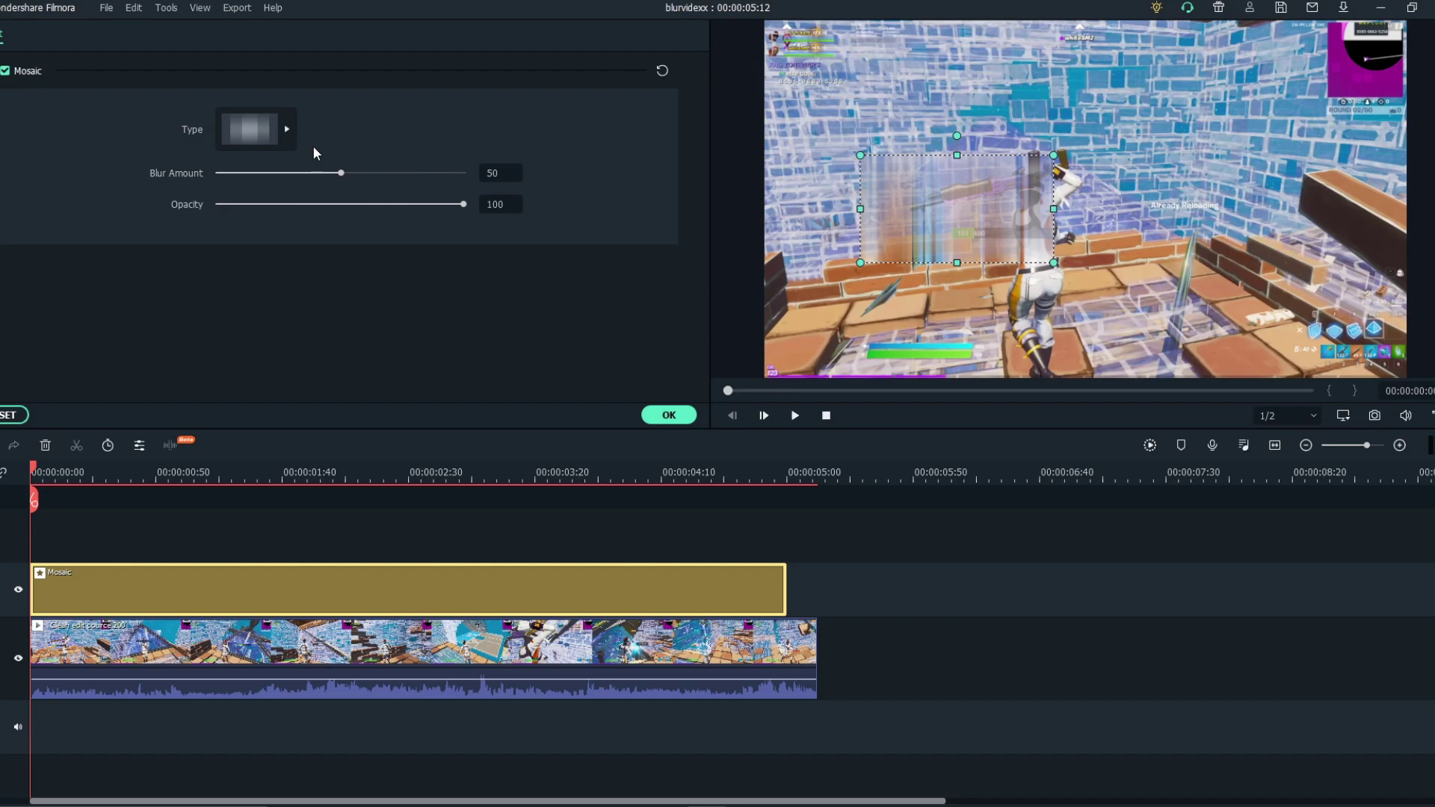
click(275, 130)
click(259, 273)
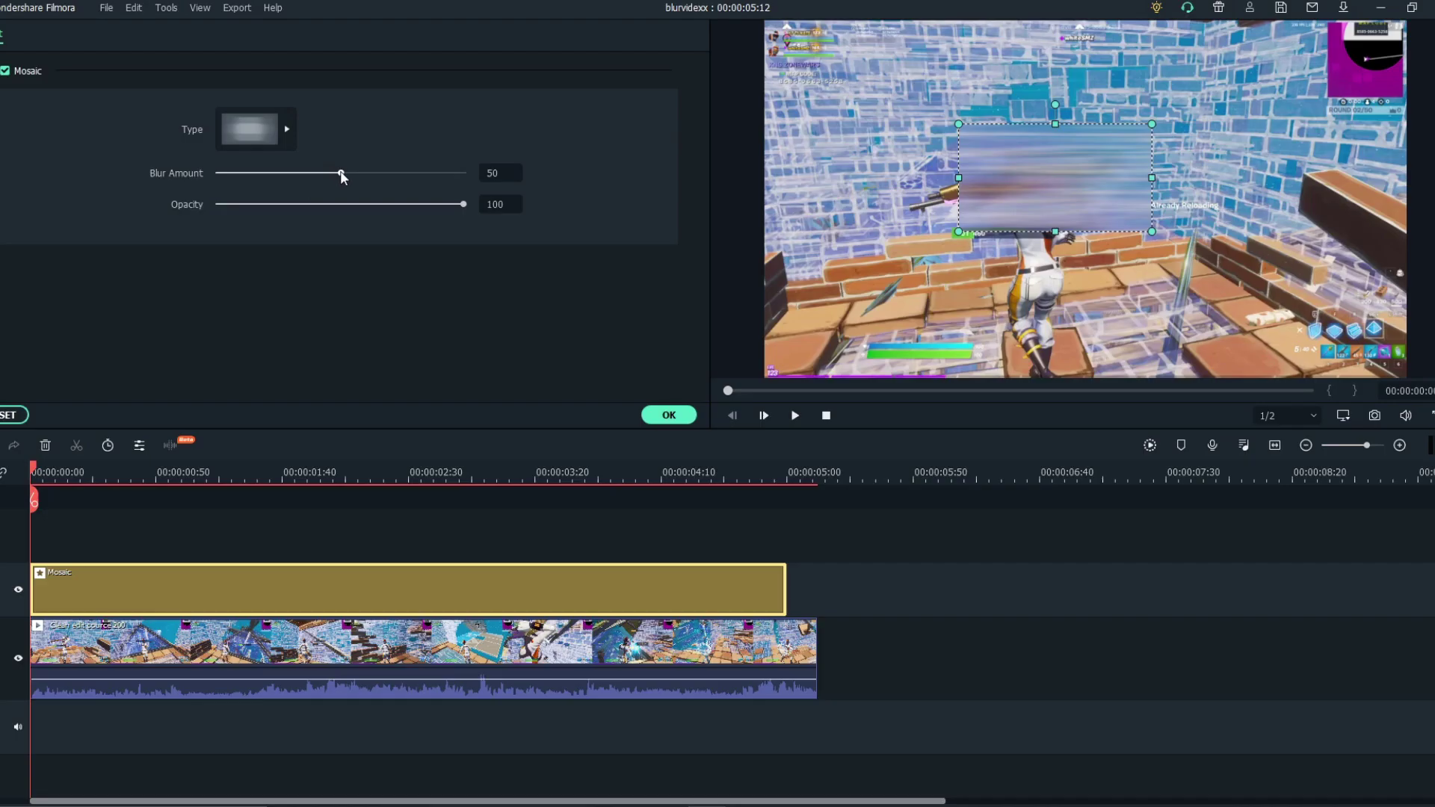
- Vary the Mosaic Blur Amount between 100 and 0, nudge the box right, then reset to 50
drag(342, 171, 471, 173)
drag(1081, 182, 1125, 209)
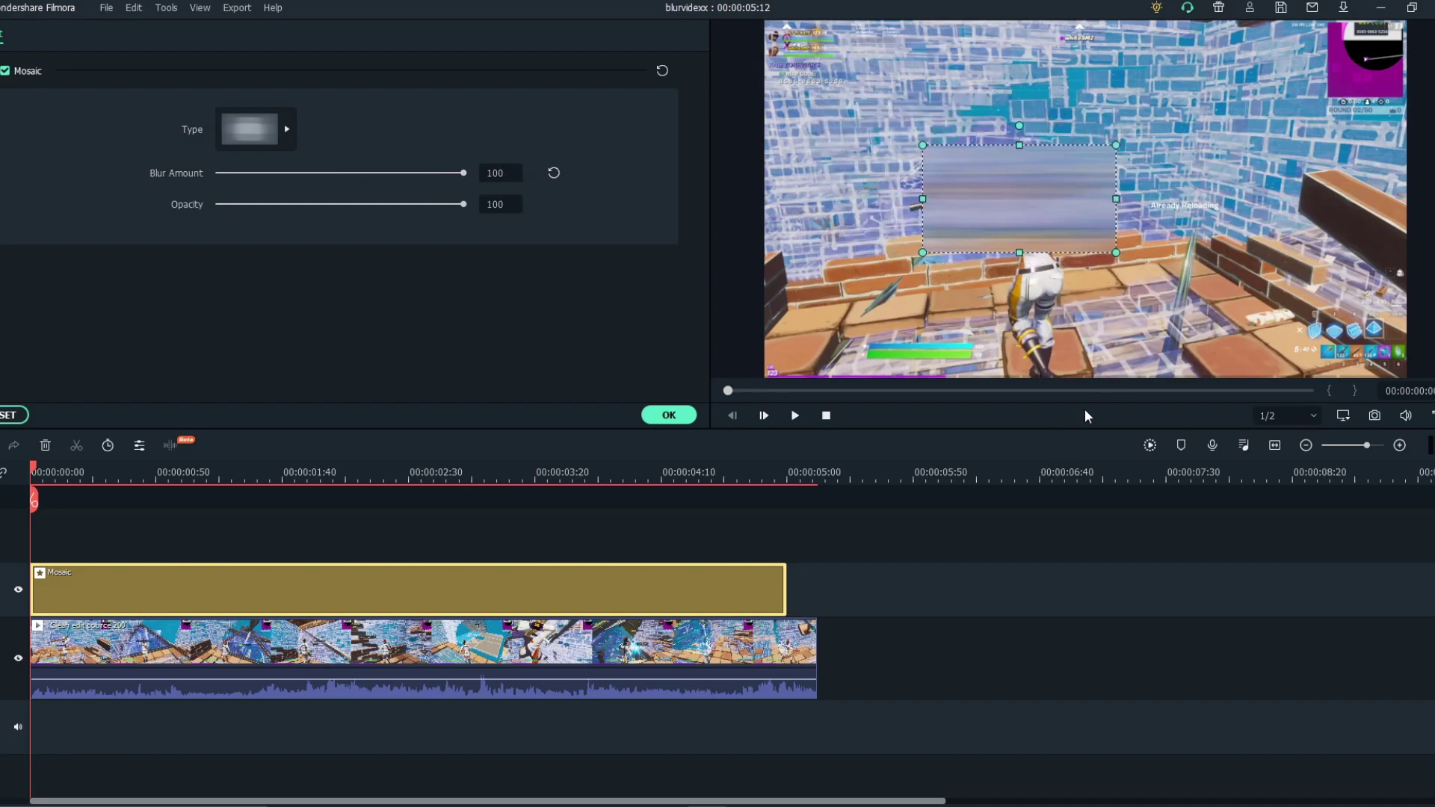
drag(1029, 239, 1052, 240)
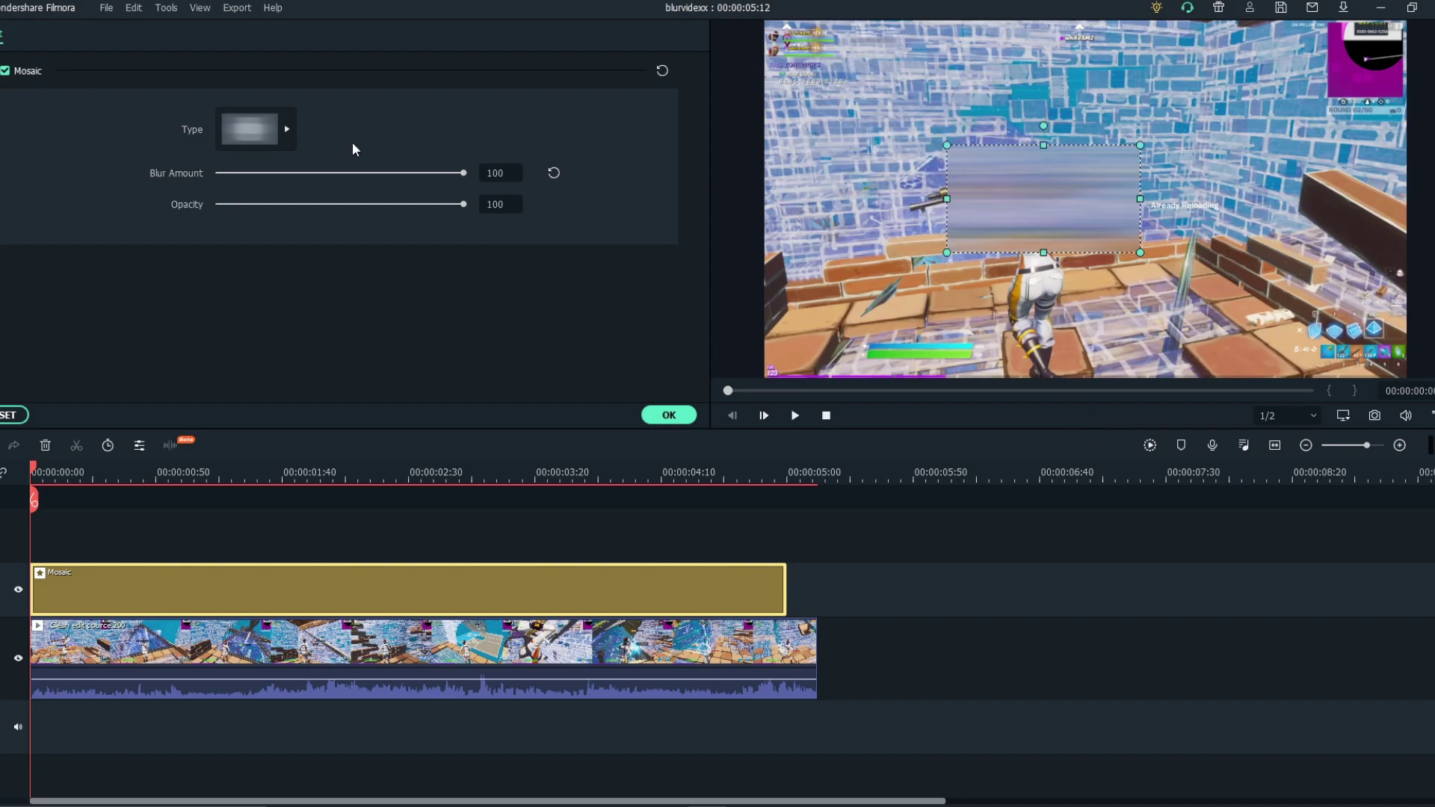
drag(464, 174, 261, 193)
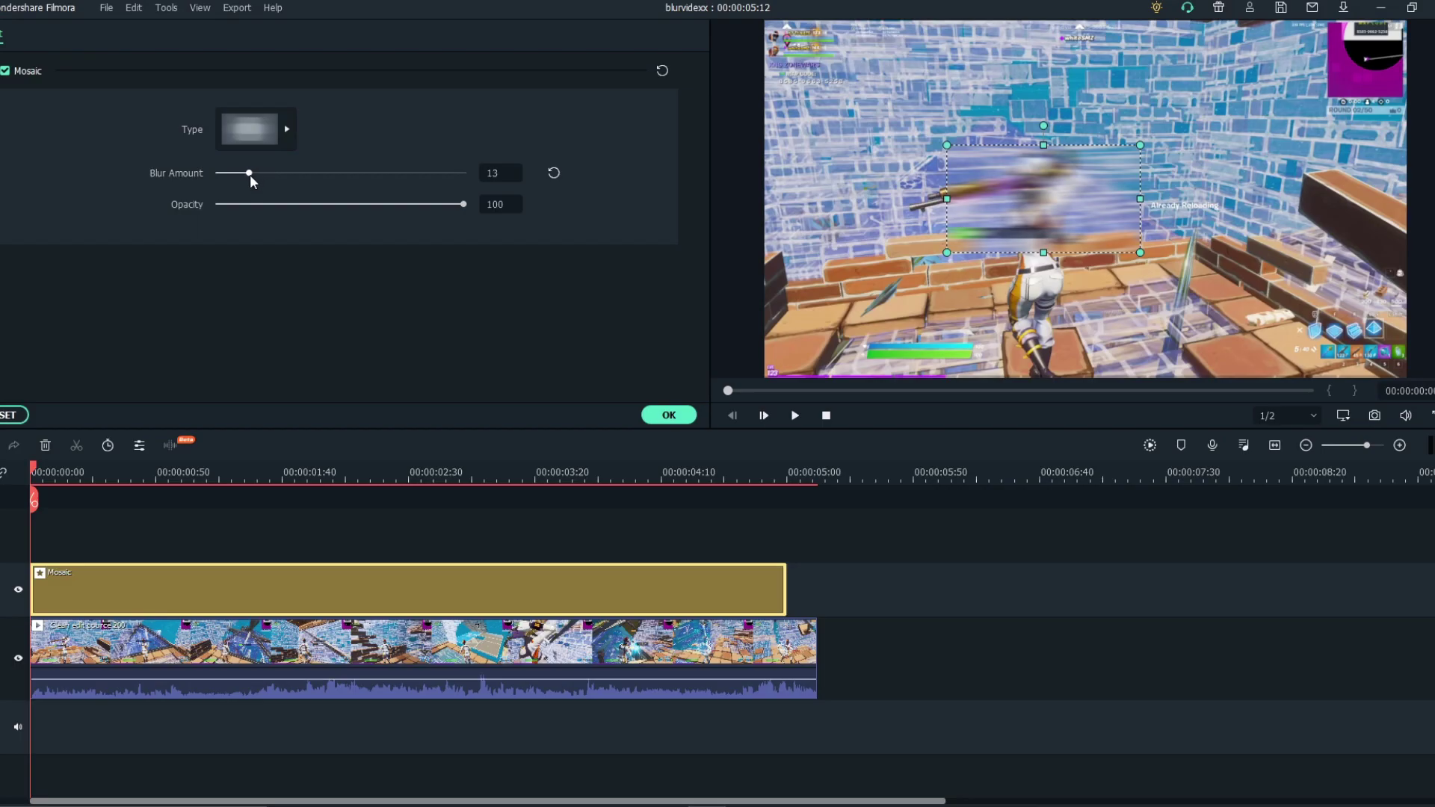
drag(249, 174, 203, 177)
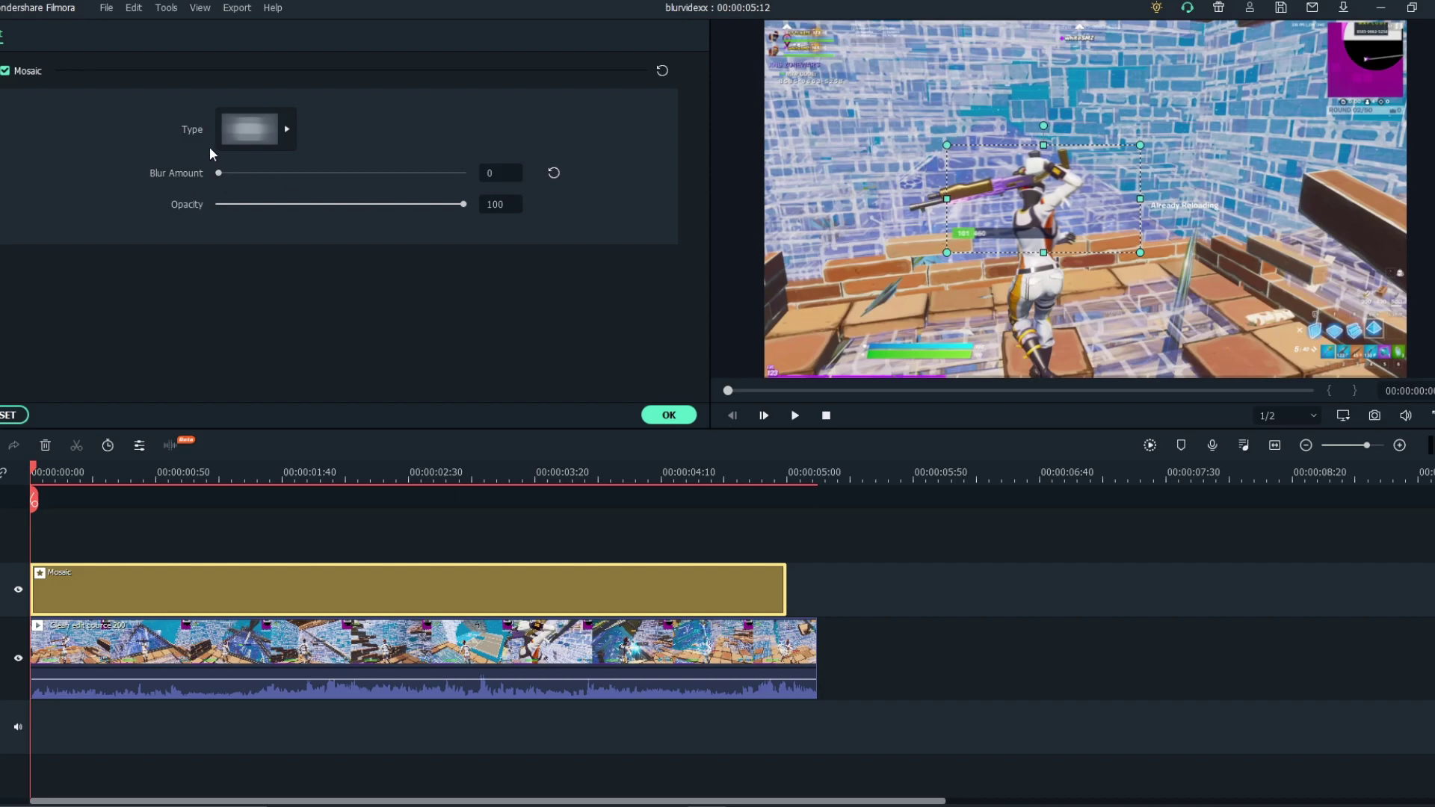
drag(219, 173, 544, 179)
click(553, 174)
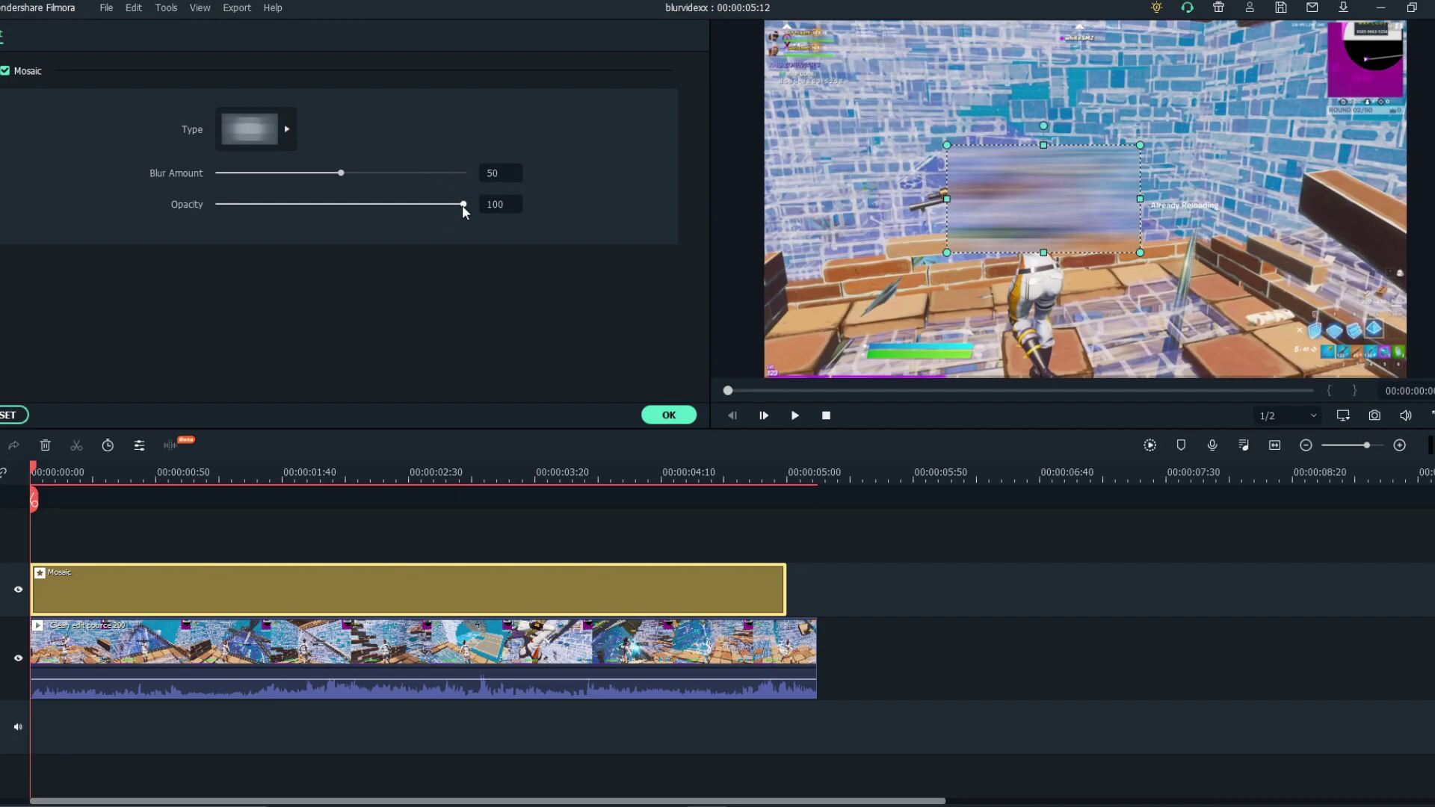
- Test a semi-transparent opacity, then switch Mosaic to the cloudy type, reposition it, and set Blur Amount 100
drag(464, 205, 562, 215)
click(672, 416)
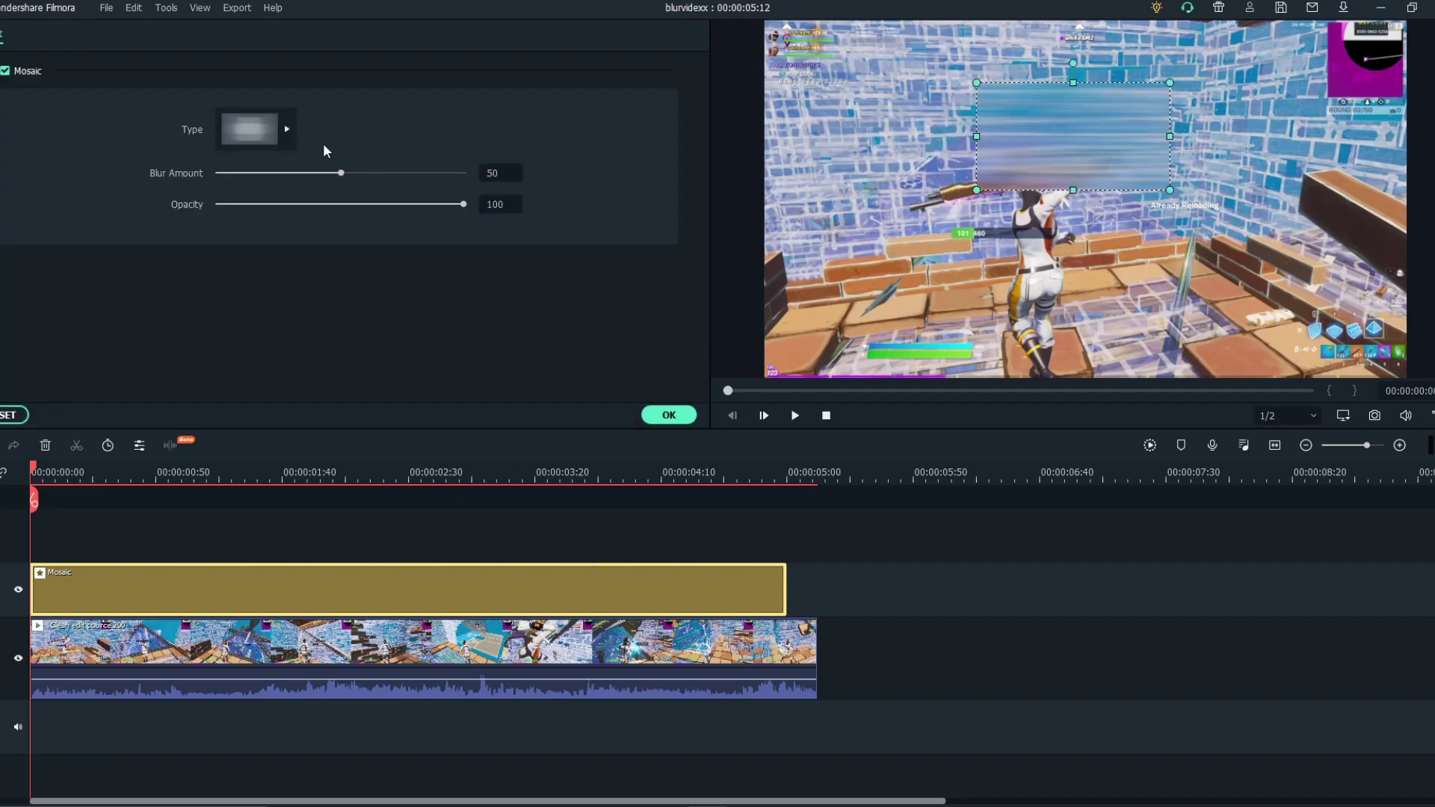
click(281, 133)
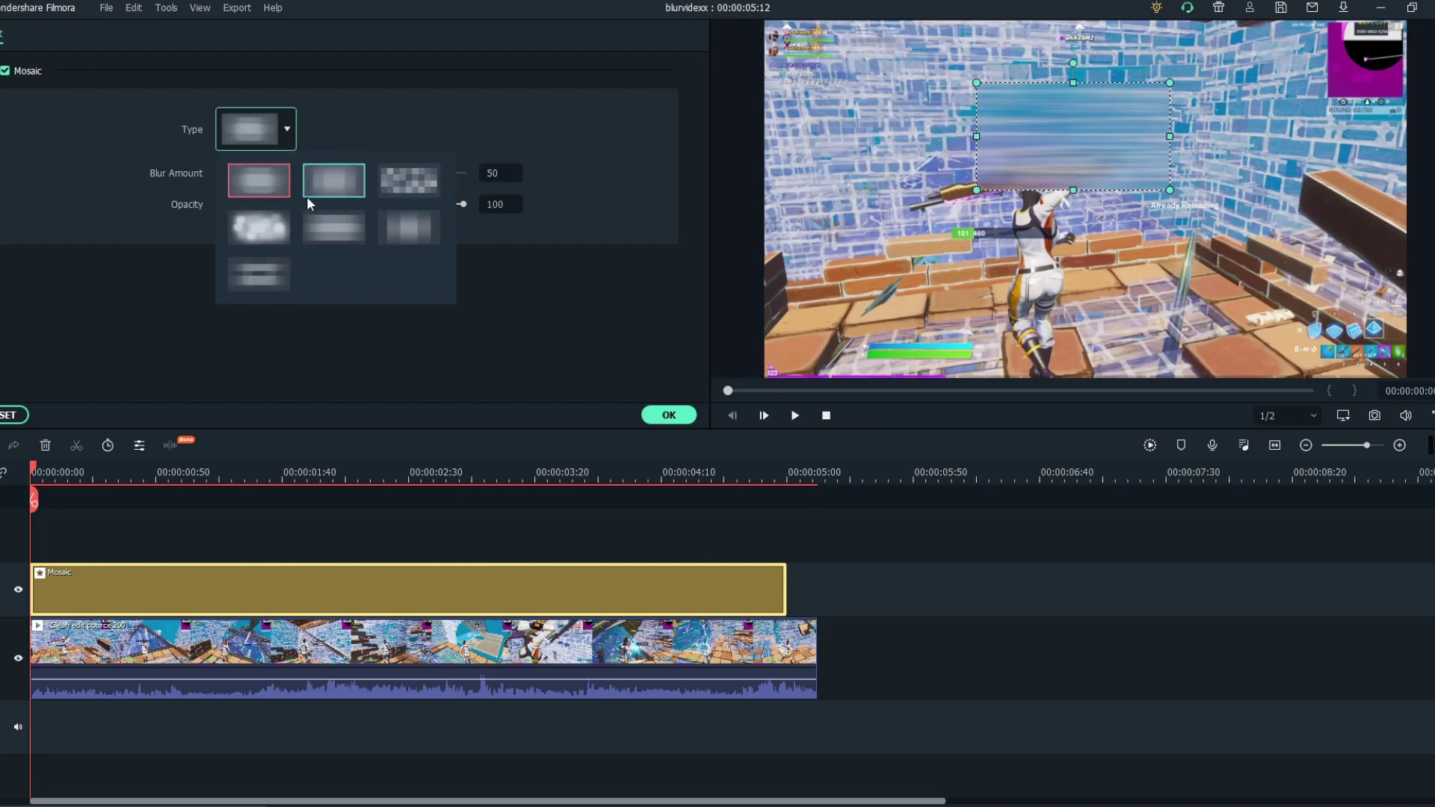
click(263, 230)
drag(1109, 133, 1066, 182)
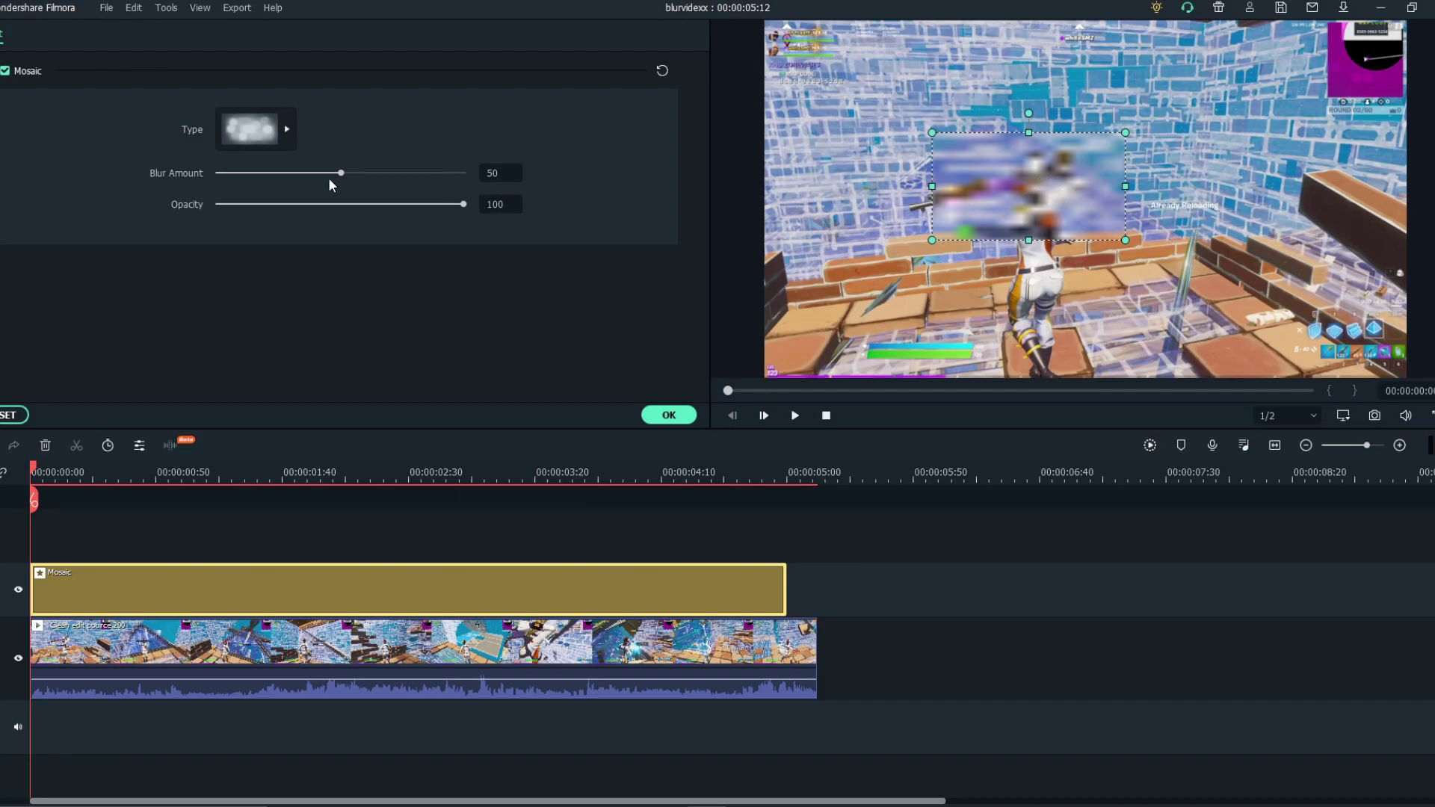
drag(340, 171, 570, 184)
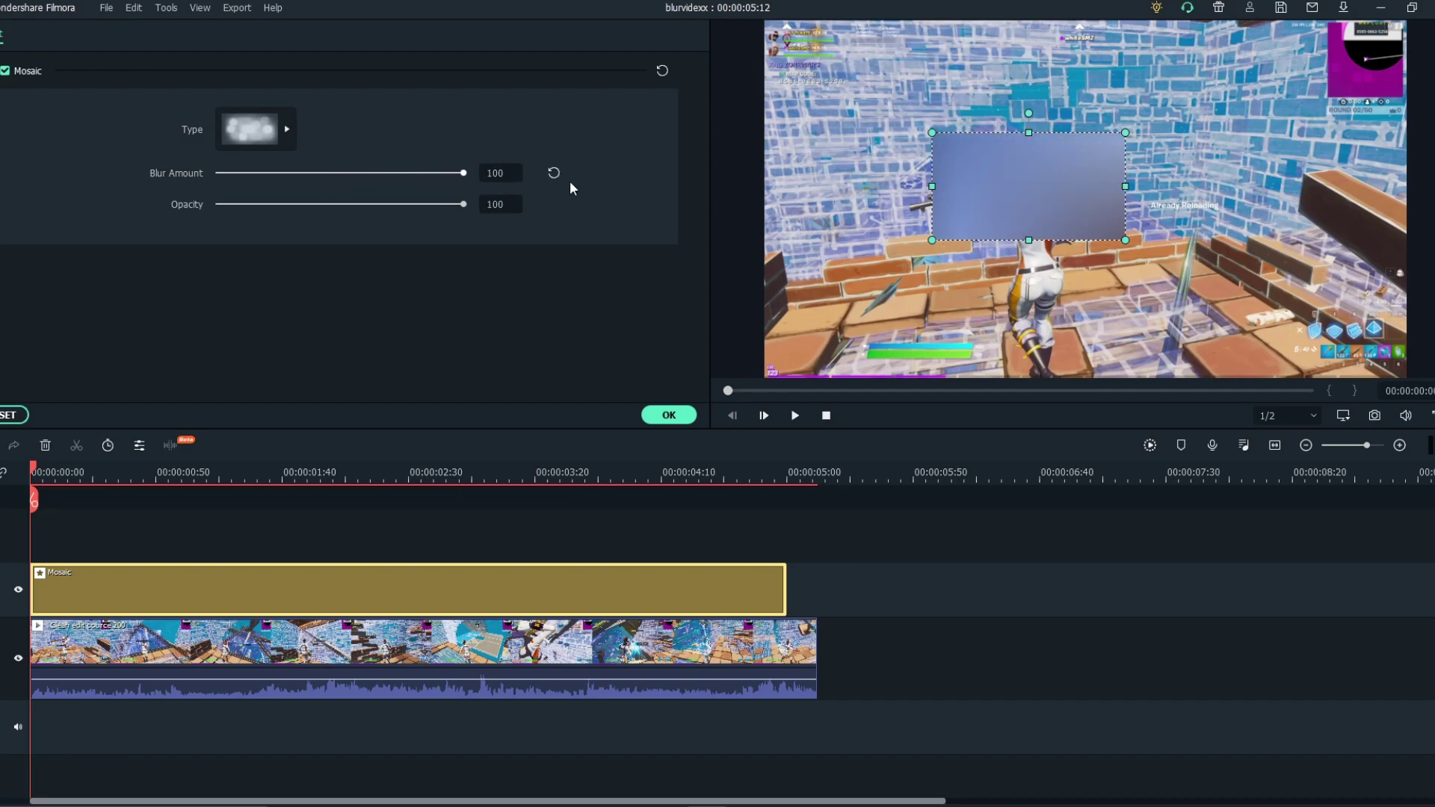
- Reset Blur Amount to 50 and switch the Mosaic type to the checkered pixel style
drag(464, 172, 434, 196)
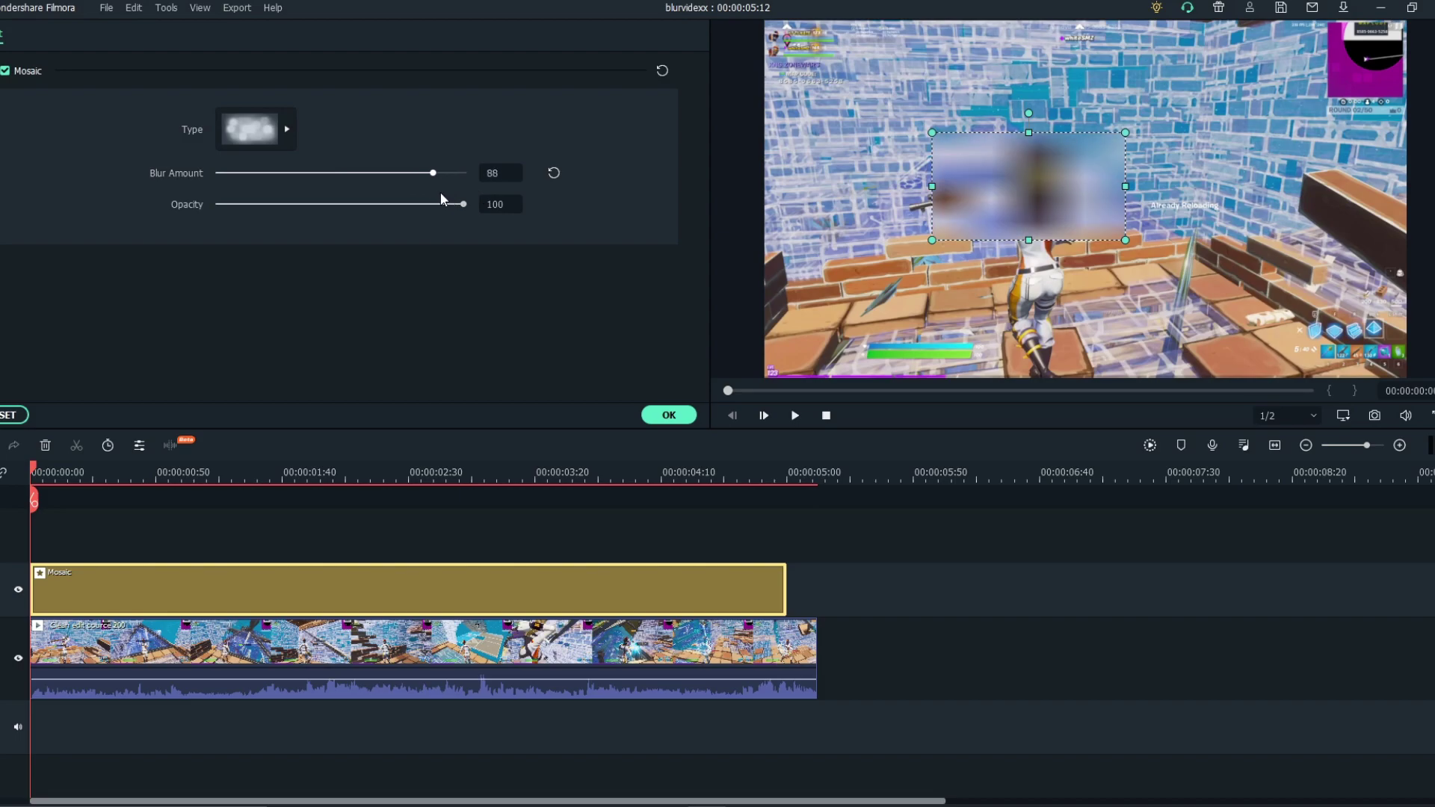
click(556, 174)
click(287, 145)
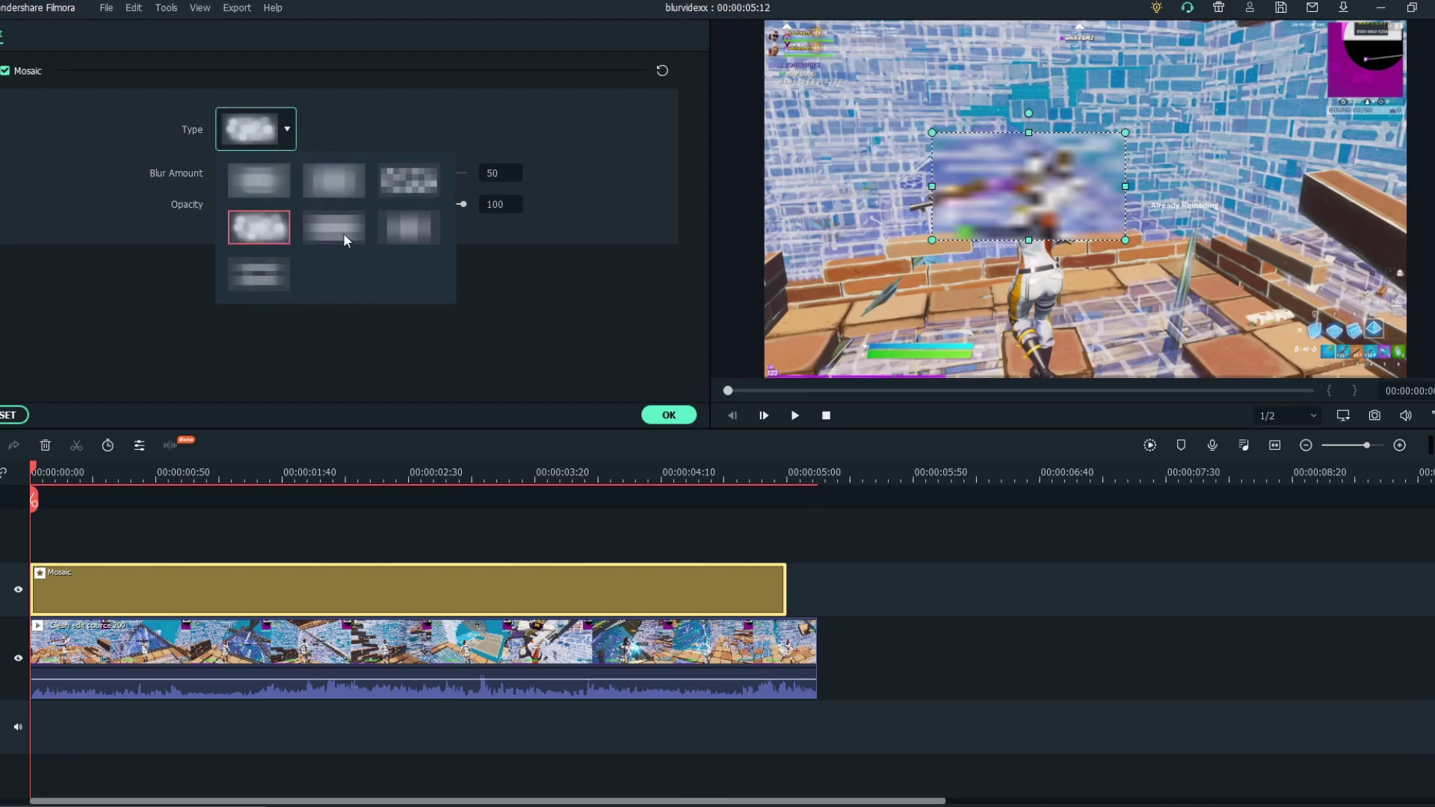
click(409, 180)
- Reposition the pixel mosaic over the character, comparing strengths from 81 down to finer blocks at 50
drag(1089, 226, 1096, 204)
drag(1047, 150, 1032, 184)
drag(968, 218, 1058, 212)
drag(375, 176, 416, 173)
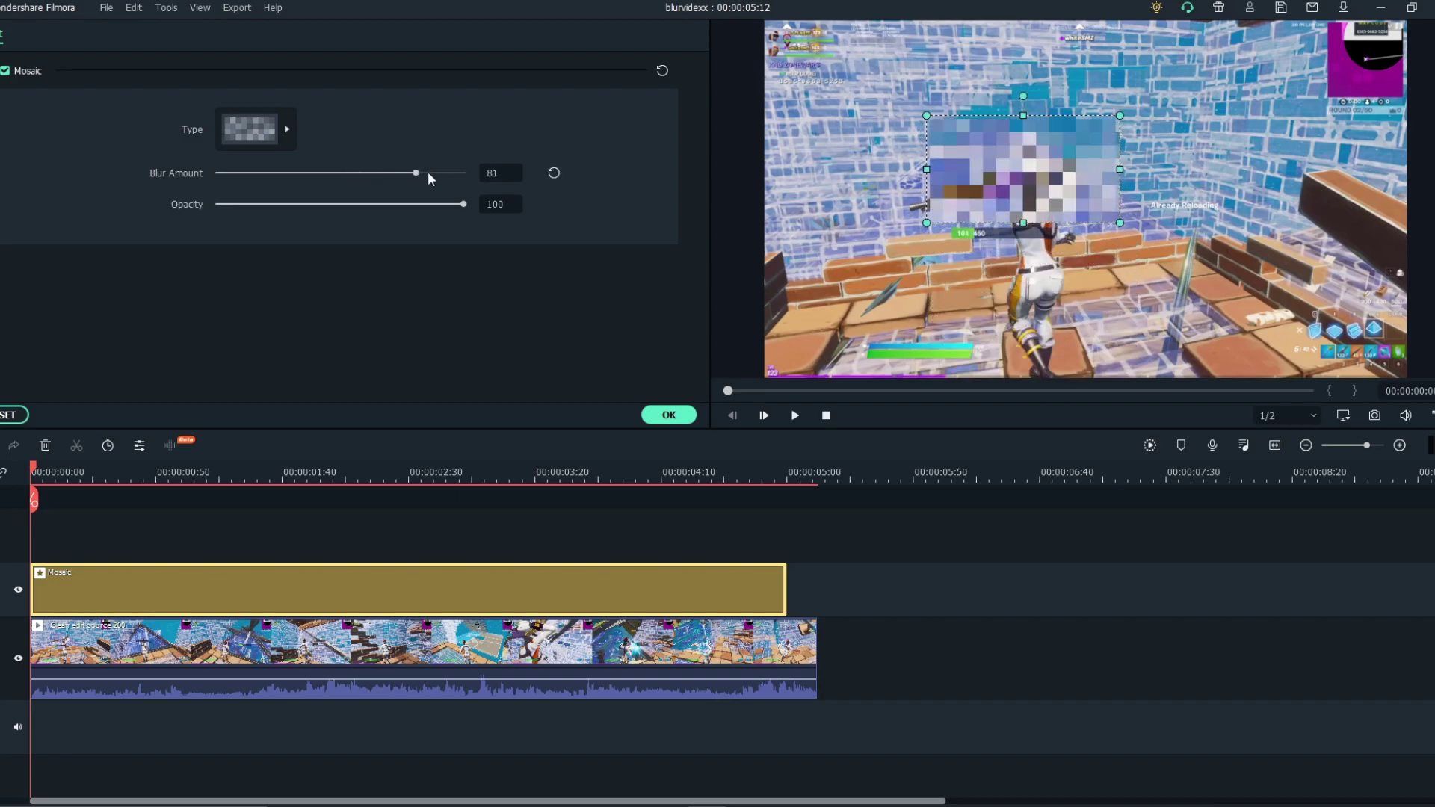
drag(1070, 127, 1069, 157)
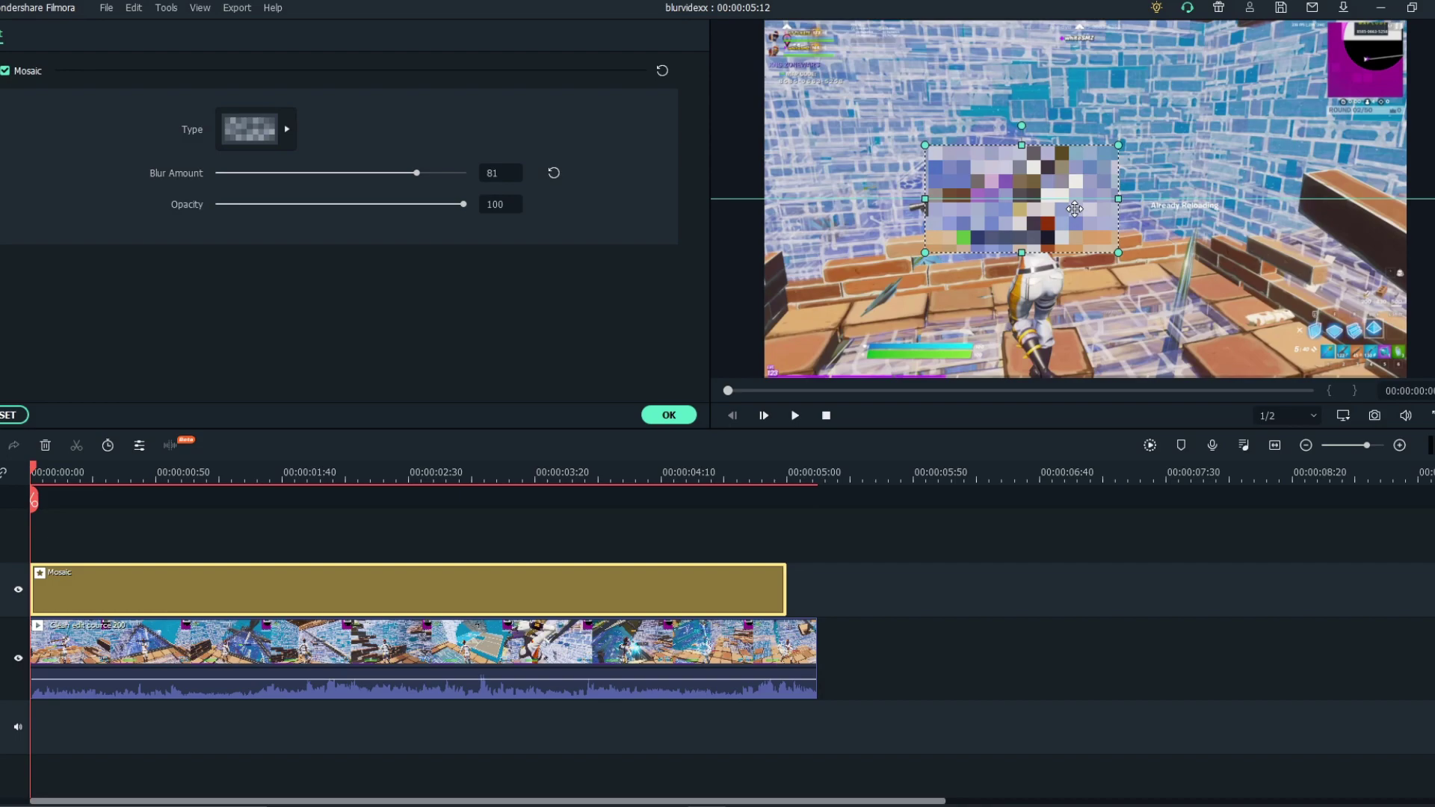
mouse_move(450, 172)
mouse_down()
mouse_move(435, 172)
mouse_move(475, 173)
mouse_up()
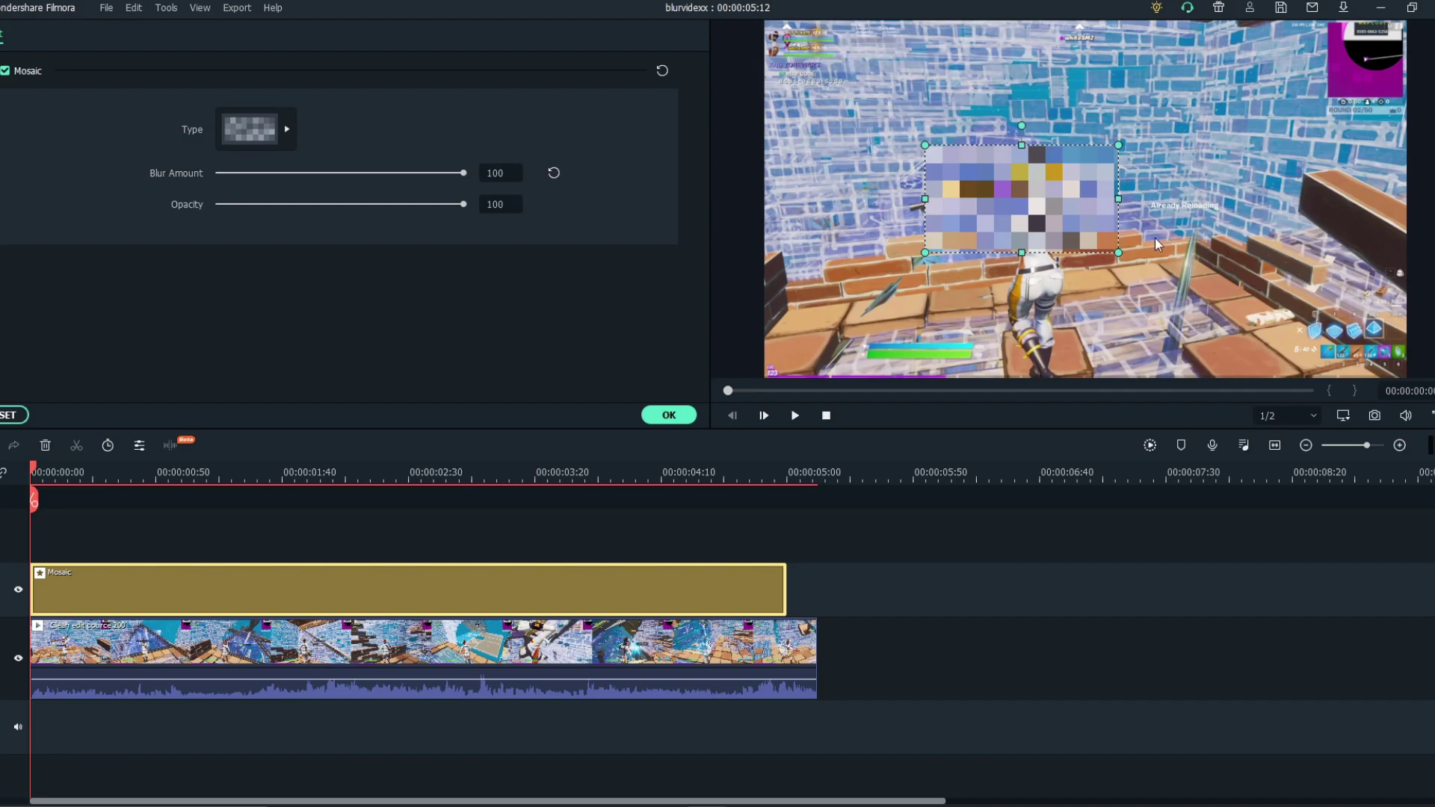
drag(460, 173, 267, 174)
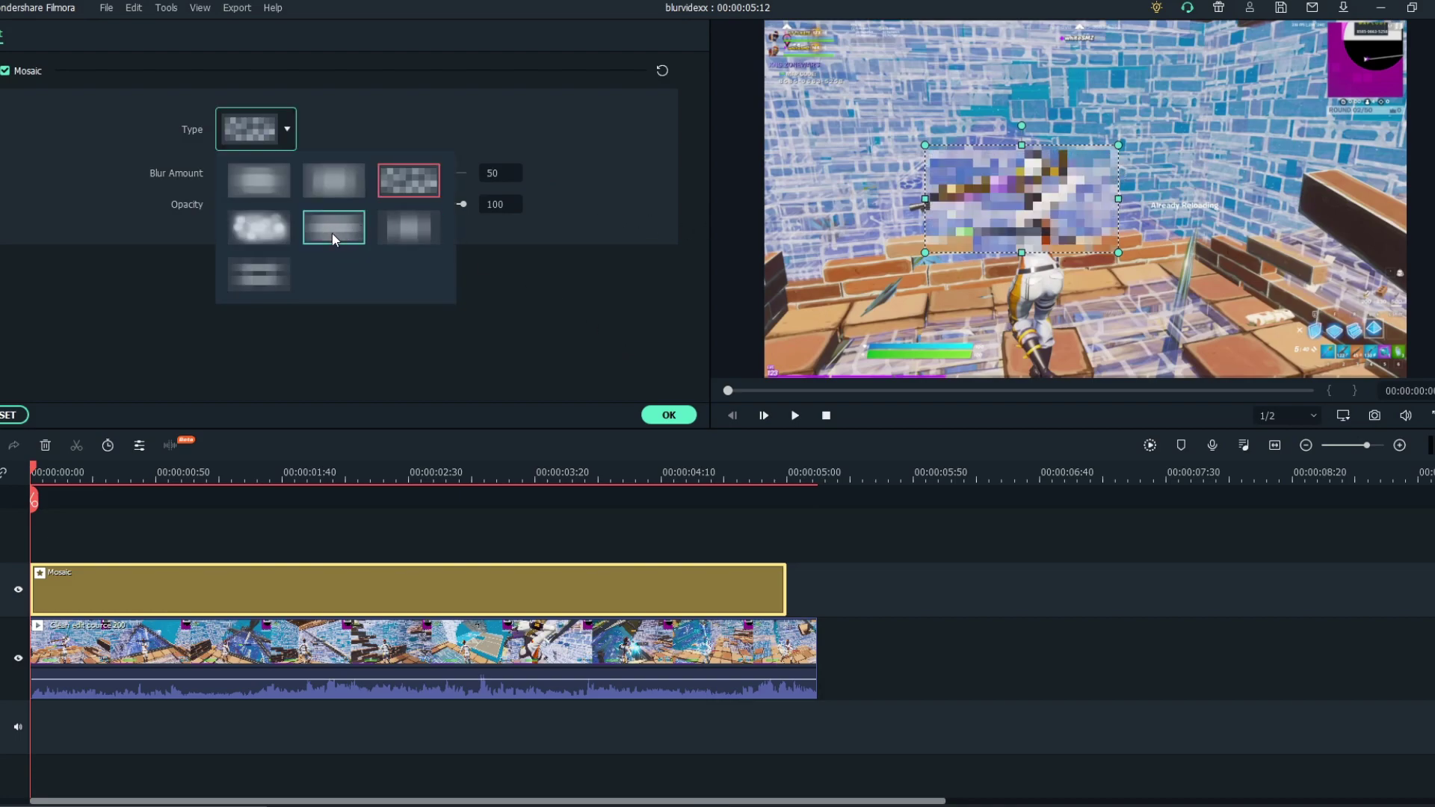
- Try the horizontal blur type, raising Blur Amount to 73, then reset it to 50
click(333, 239)
mouse_move(1080, 204)
mouse_down()
mouse_move(1088, 316)
mouse_move(1089, 192)
mouse_up()
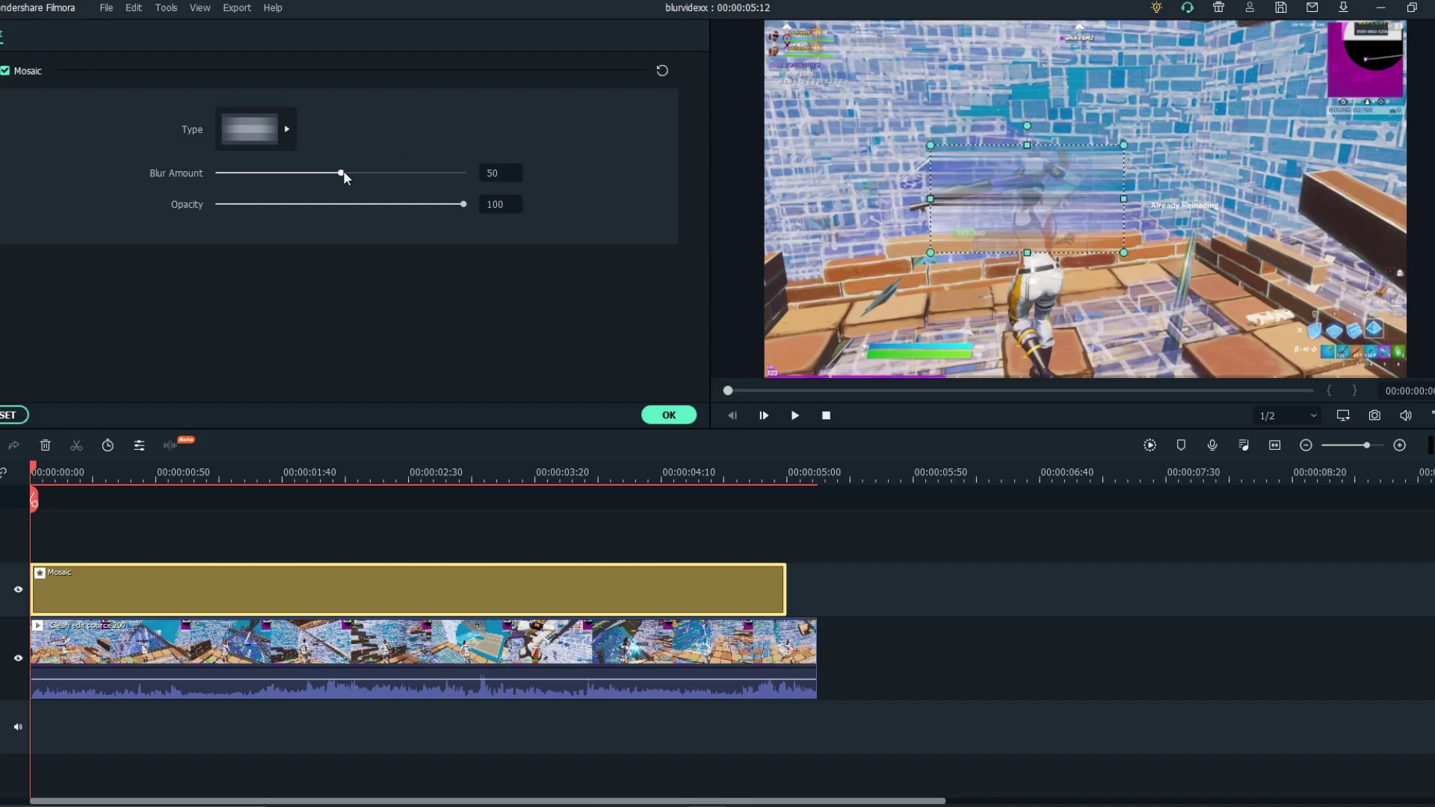
drag(342, 172, 469, 174)
click(553, 173)
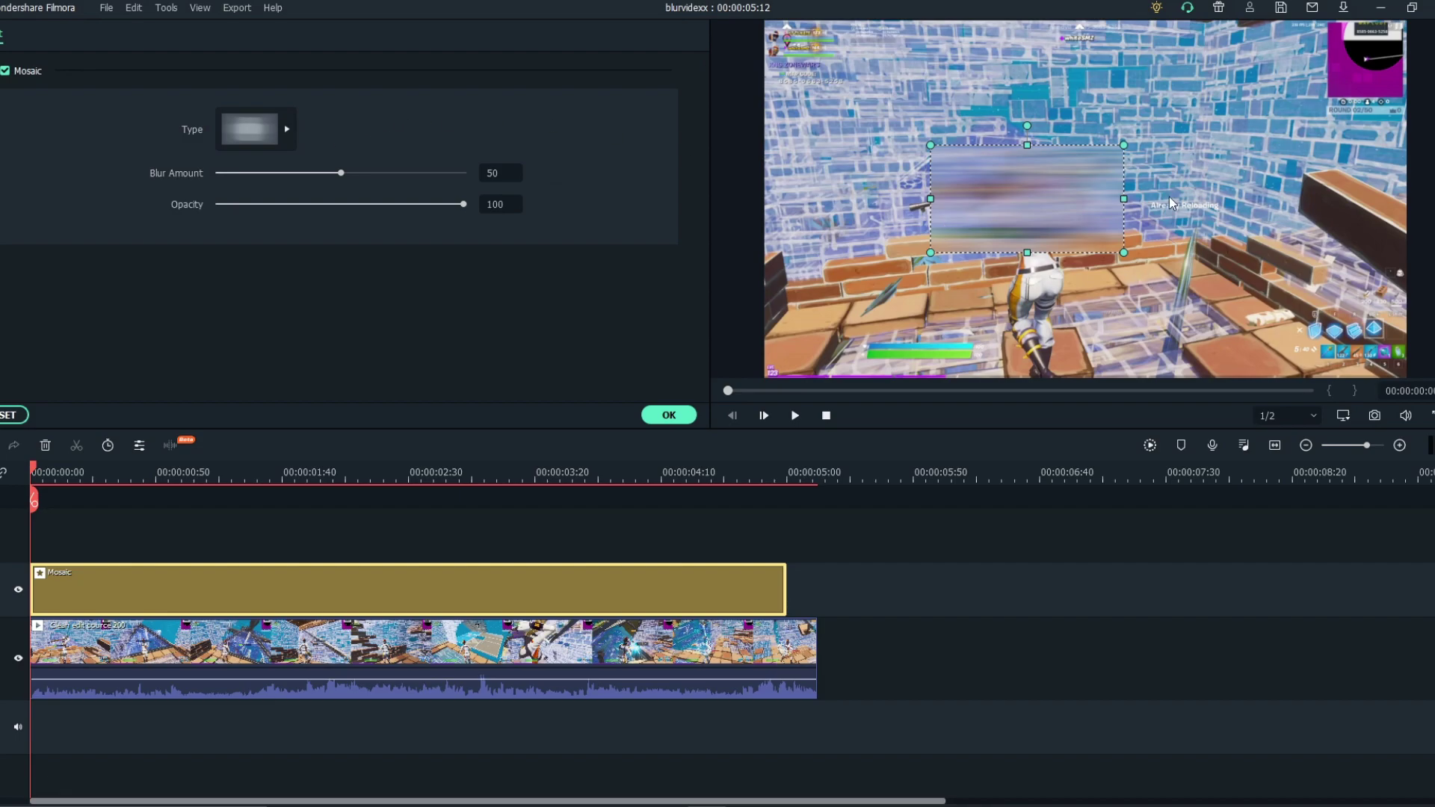
- Shift the box right and switch to the pixelated mosaic style, nudging it slightly higher
drag(1041, 202, 1017, 186)
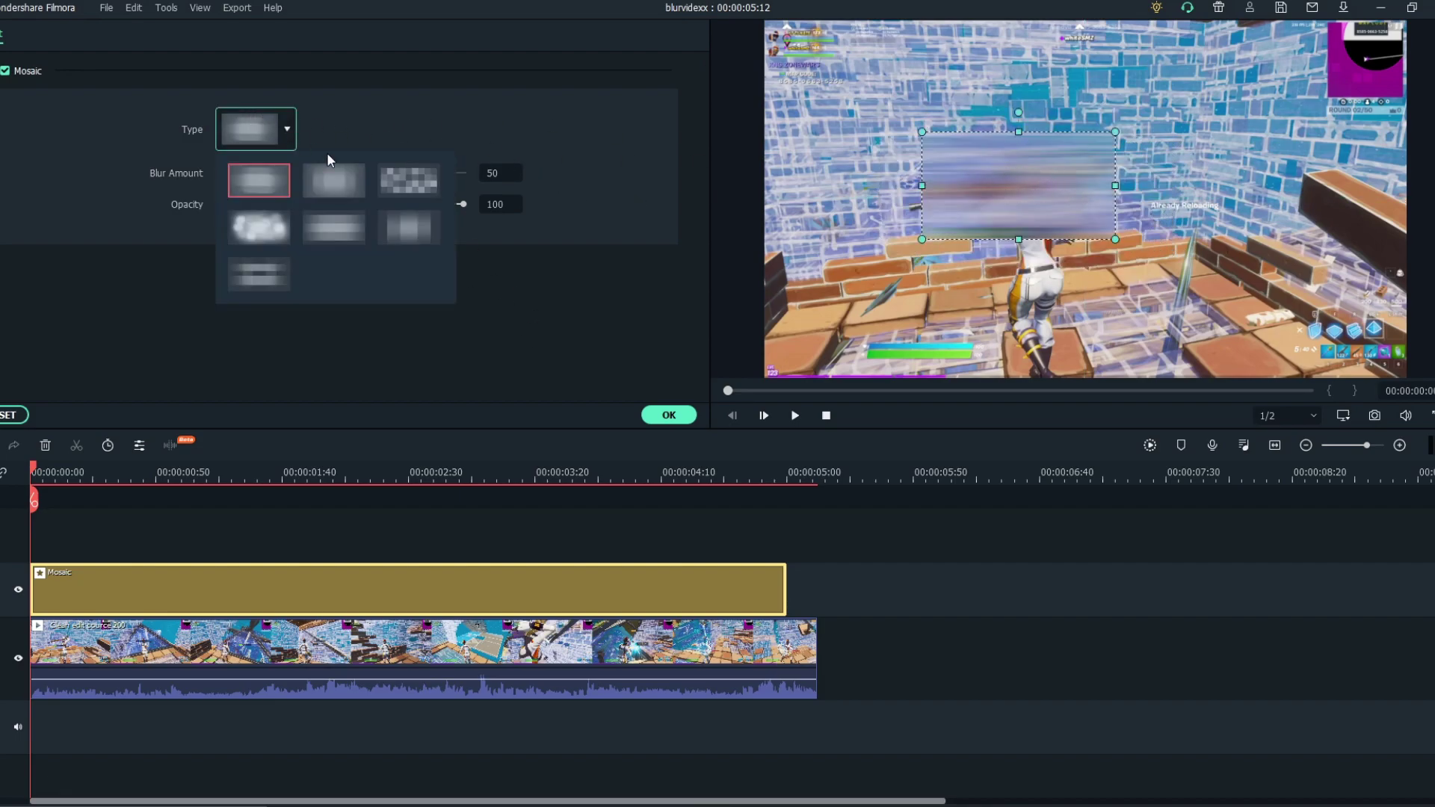
click(408, 180)
drag(1018, 187, 1018, 175)
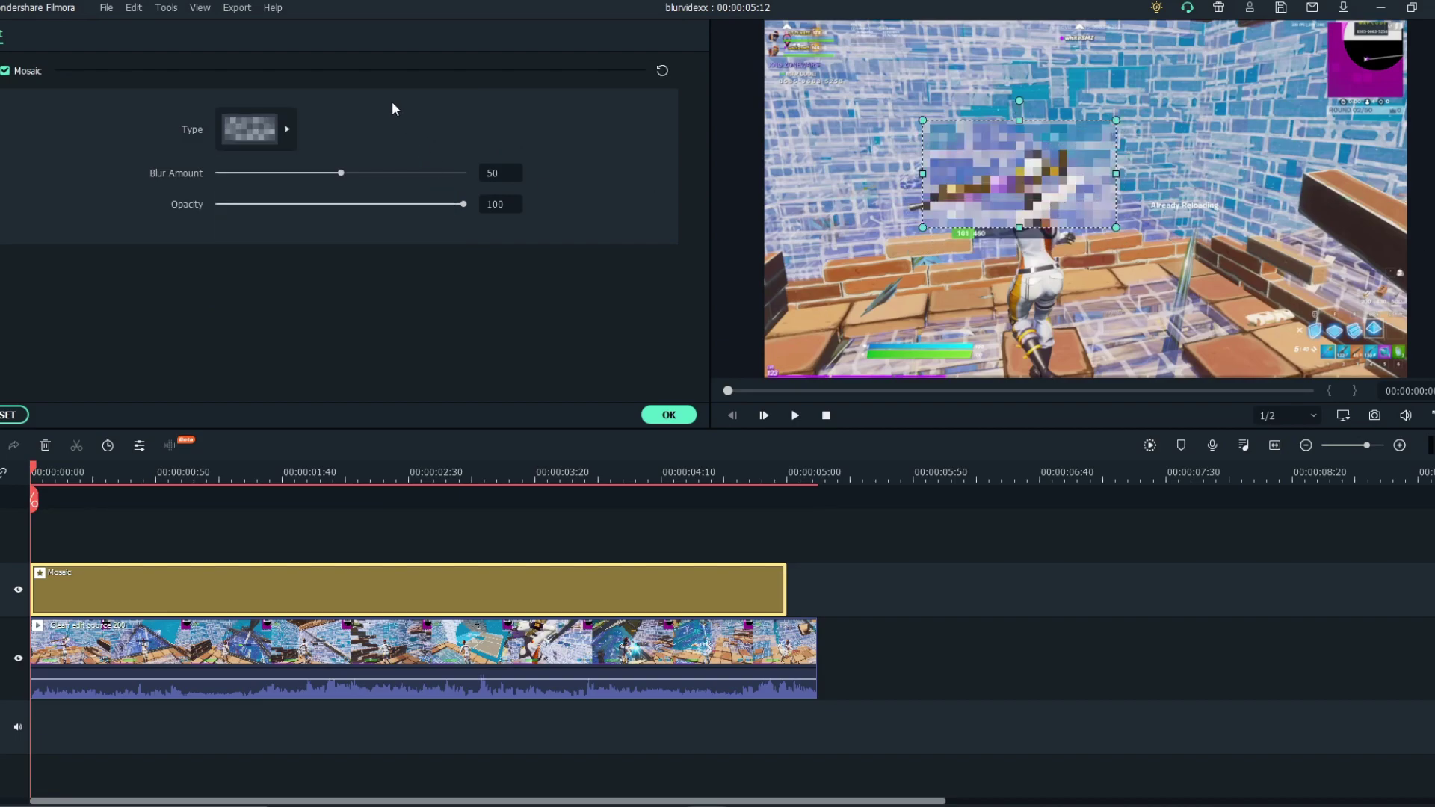
- Close the Mosaic settings and reposition the blur box around the upper centre of the frame
click(668, 414)
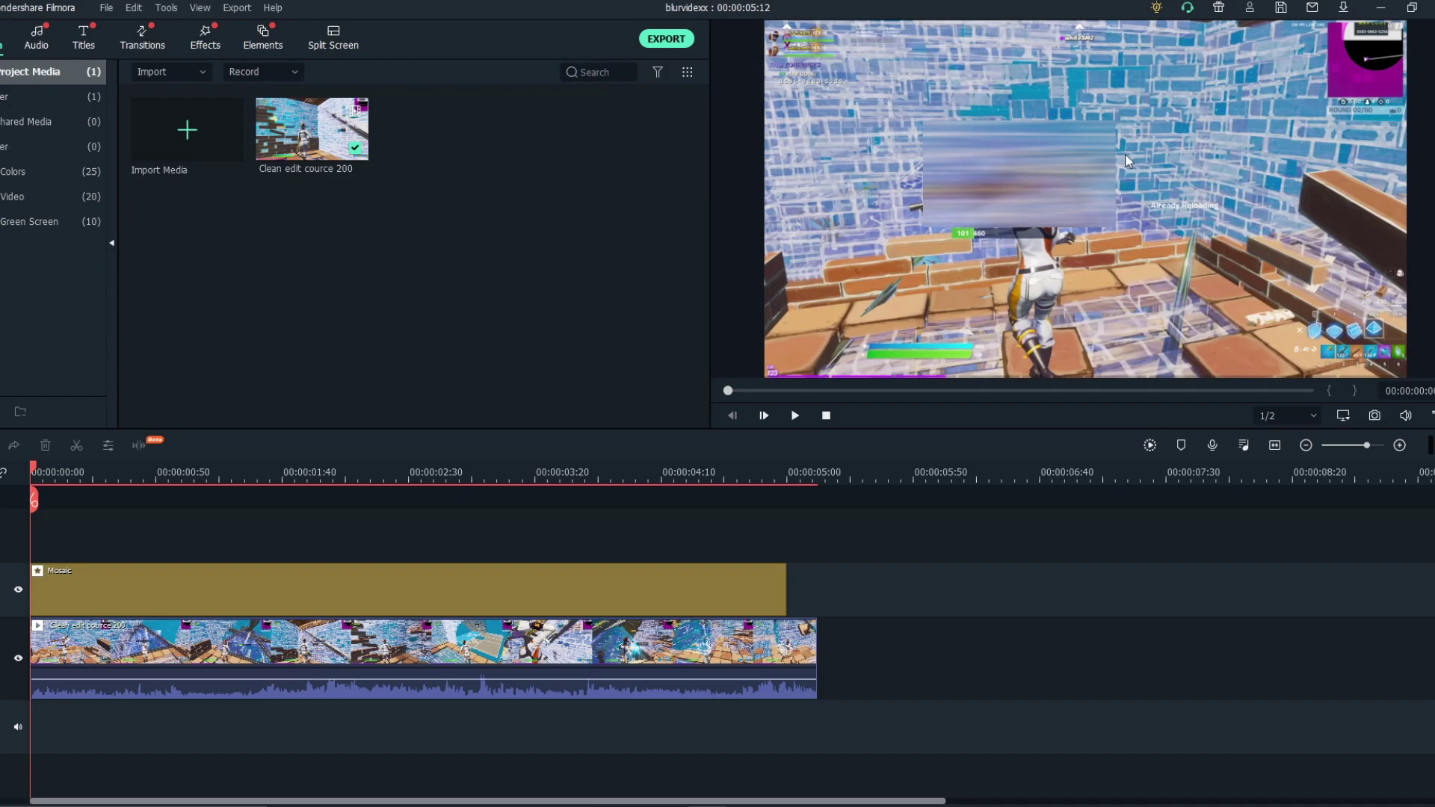
drag(995, 192, 1021, 184)
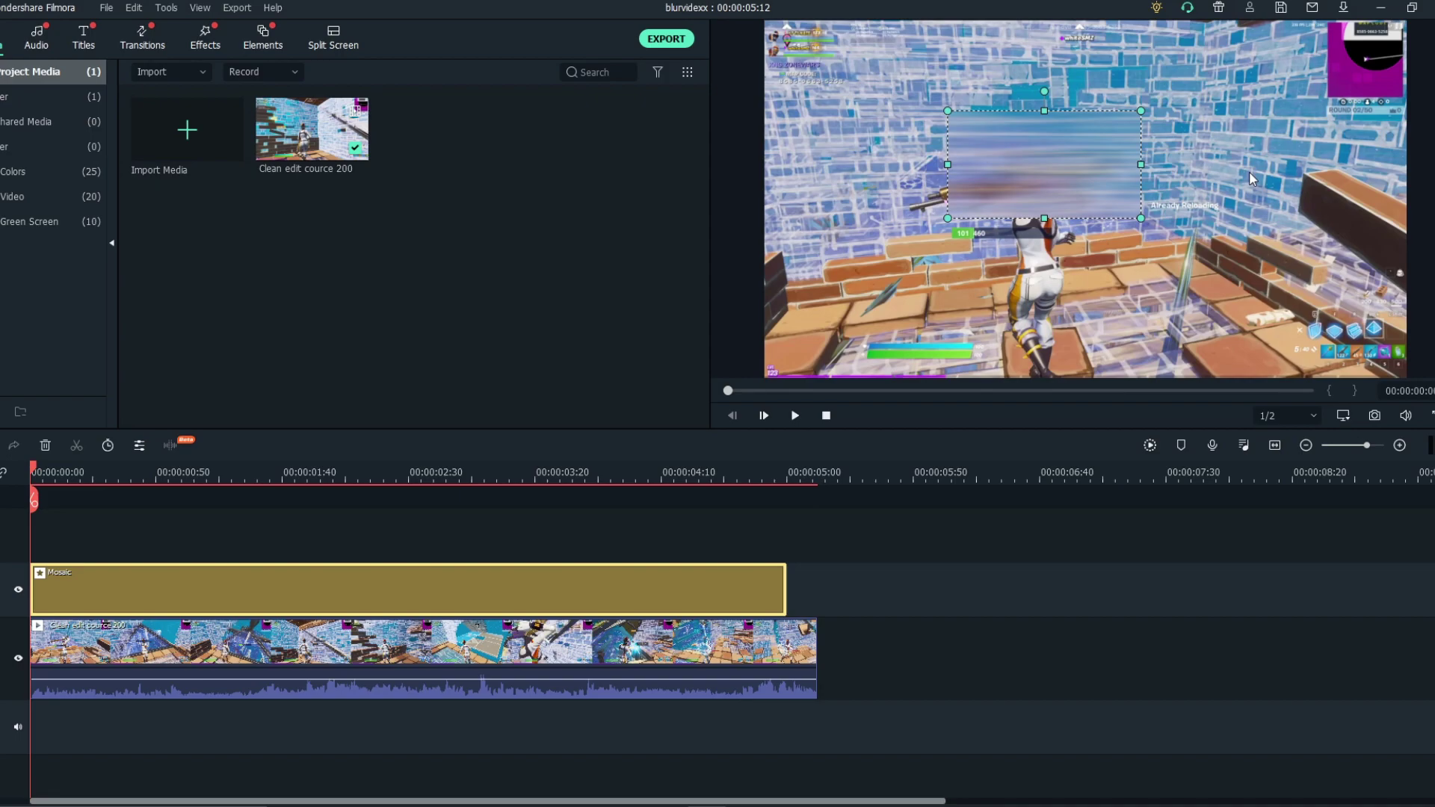
drag(1068, 151, 1036, 157)
- Scrub the gameplay to around 03:20, where the red-skirted enemy appears
click(1083, 672)
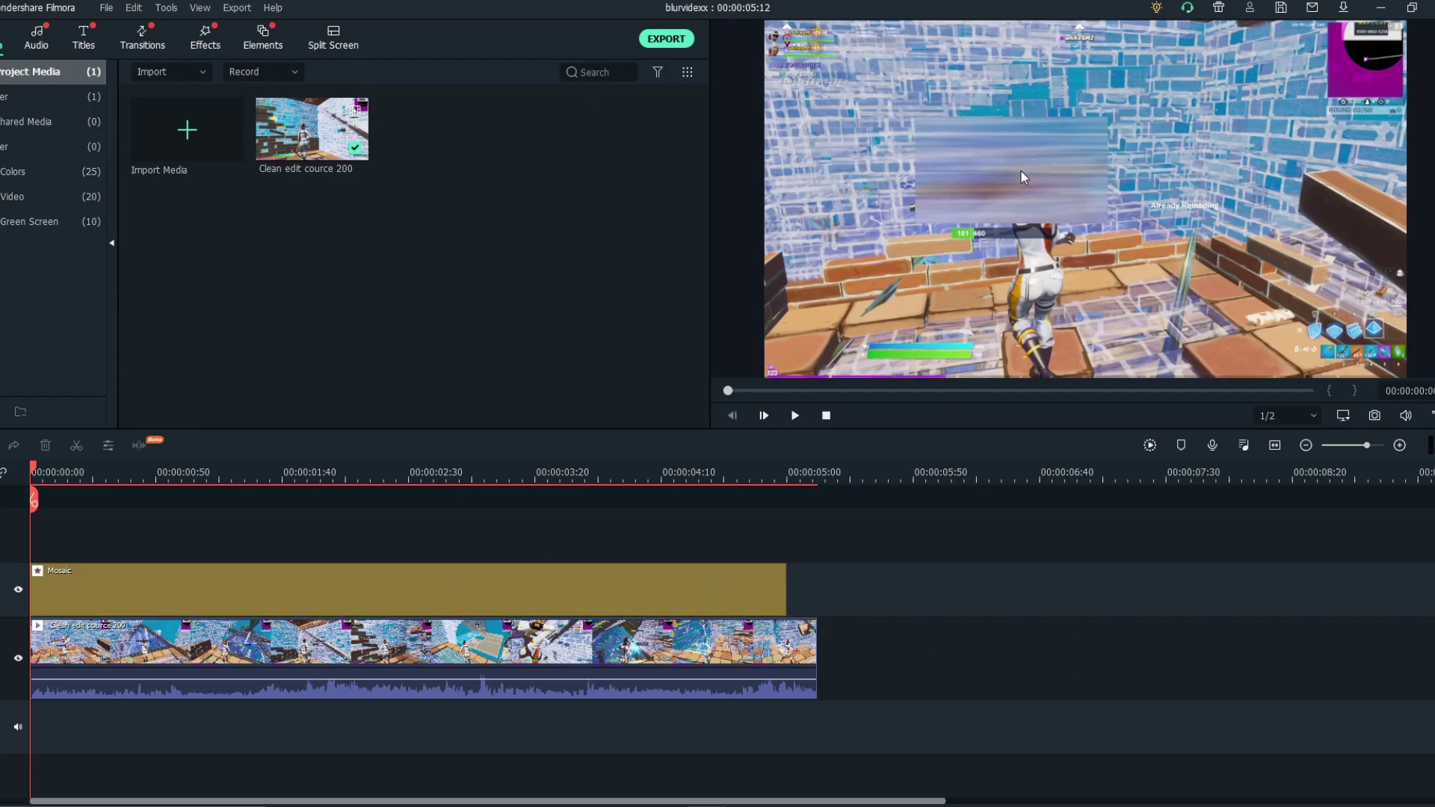
click(1103, 290)
drag(1016, 390, 1097, 435)
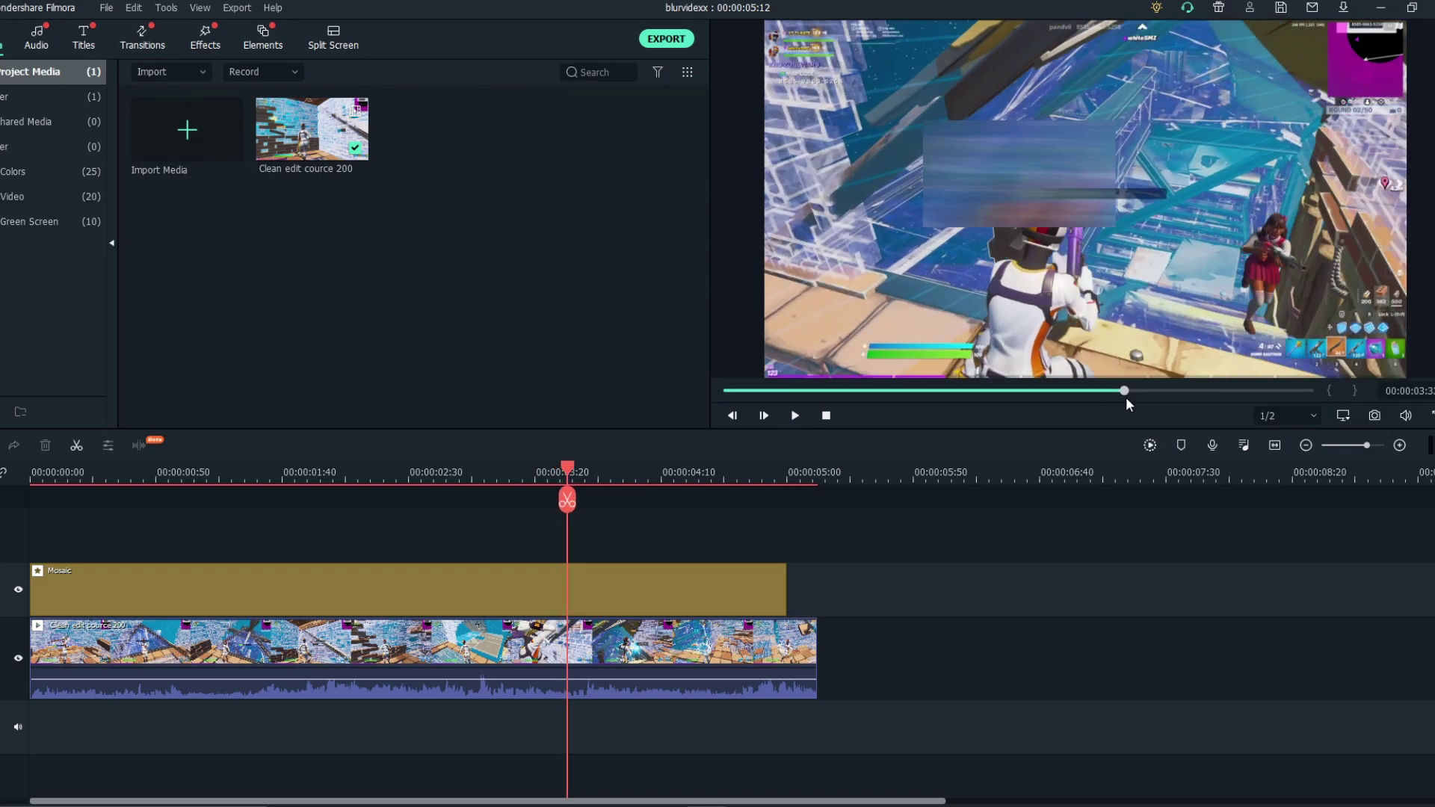
drag(1125, 397, 1137, 401)
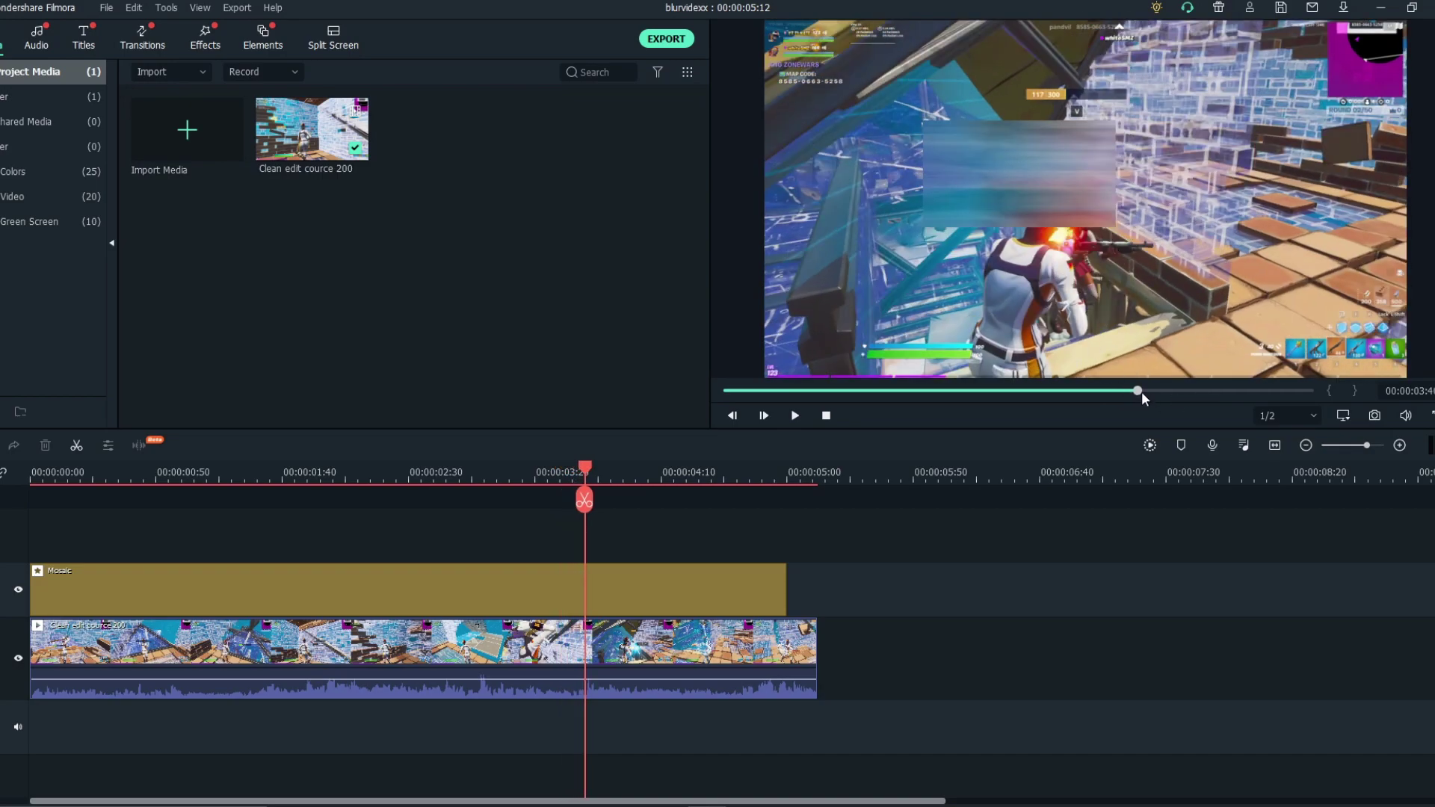
drag(1137, 398, 1130, 398)
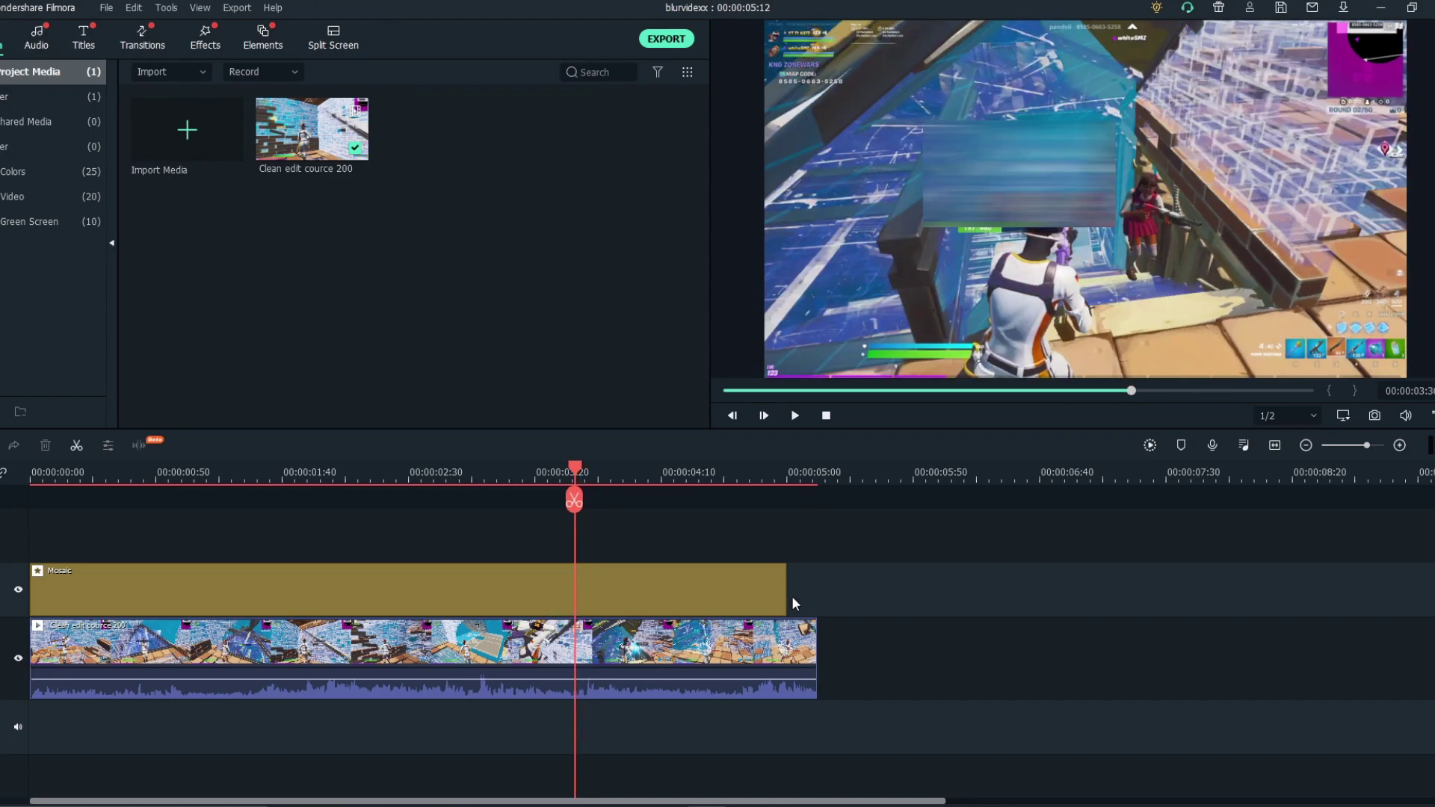
- Move the mosaic over the top-left kill feed and enable Motion Tracking on the gameplay clip
click(1015, 174)
drag(1015, 174, 879, 99)
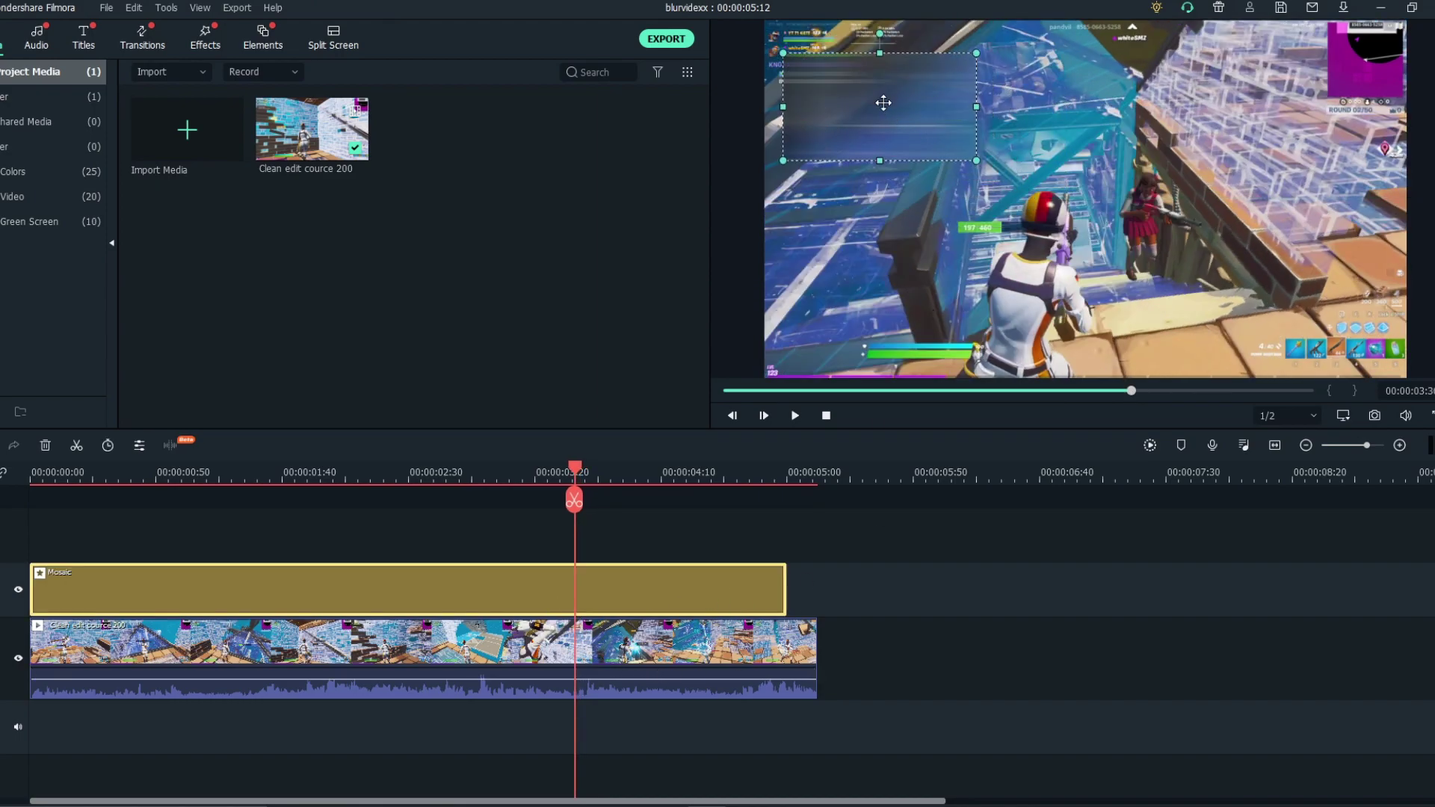
click(648, 644)
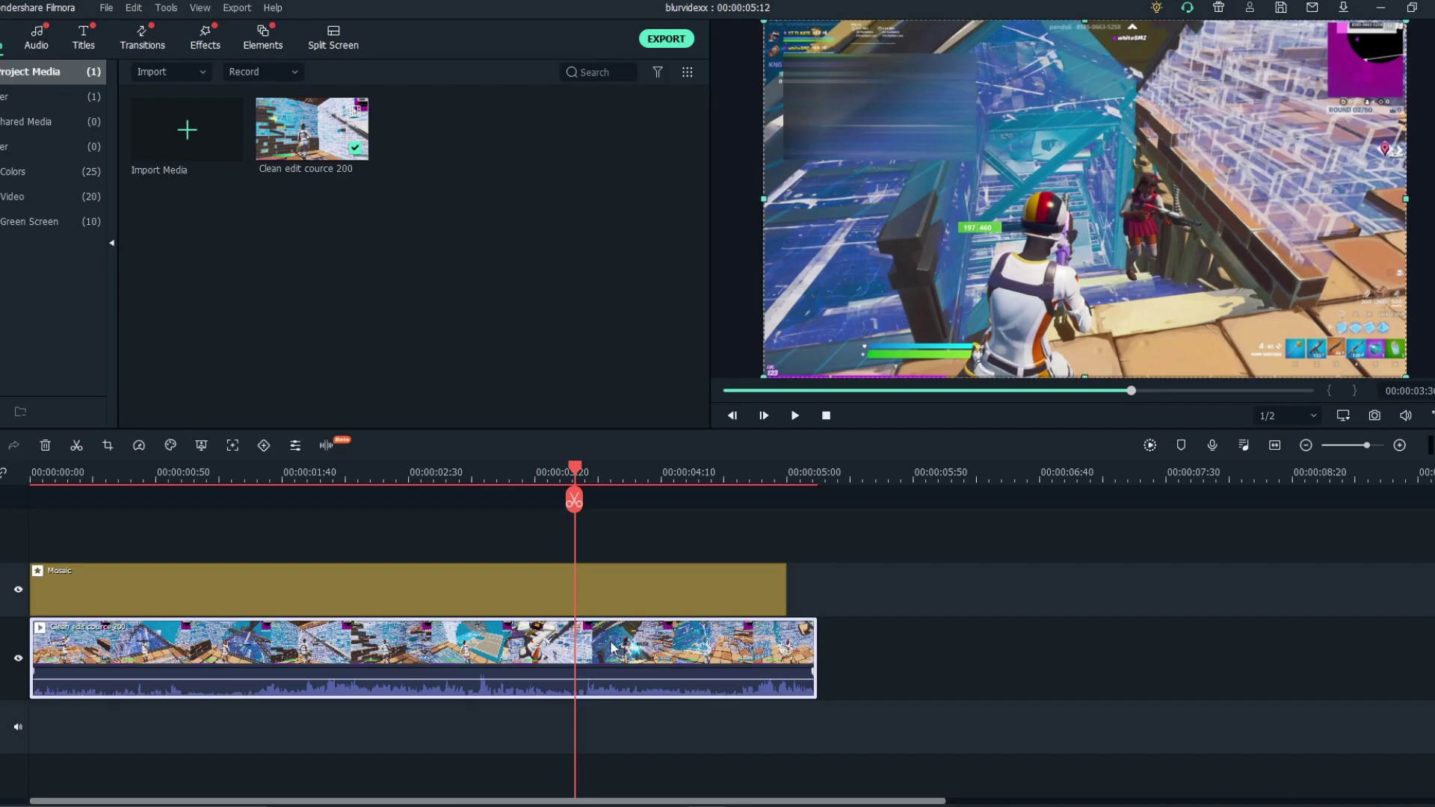
double_click(704, 648)
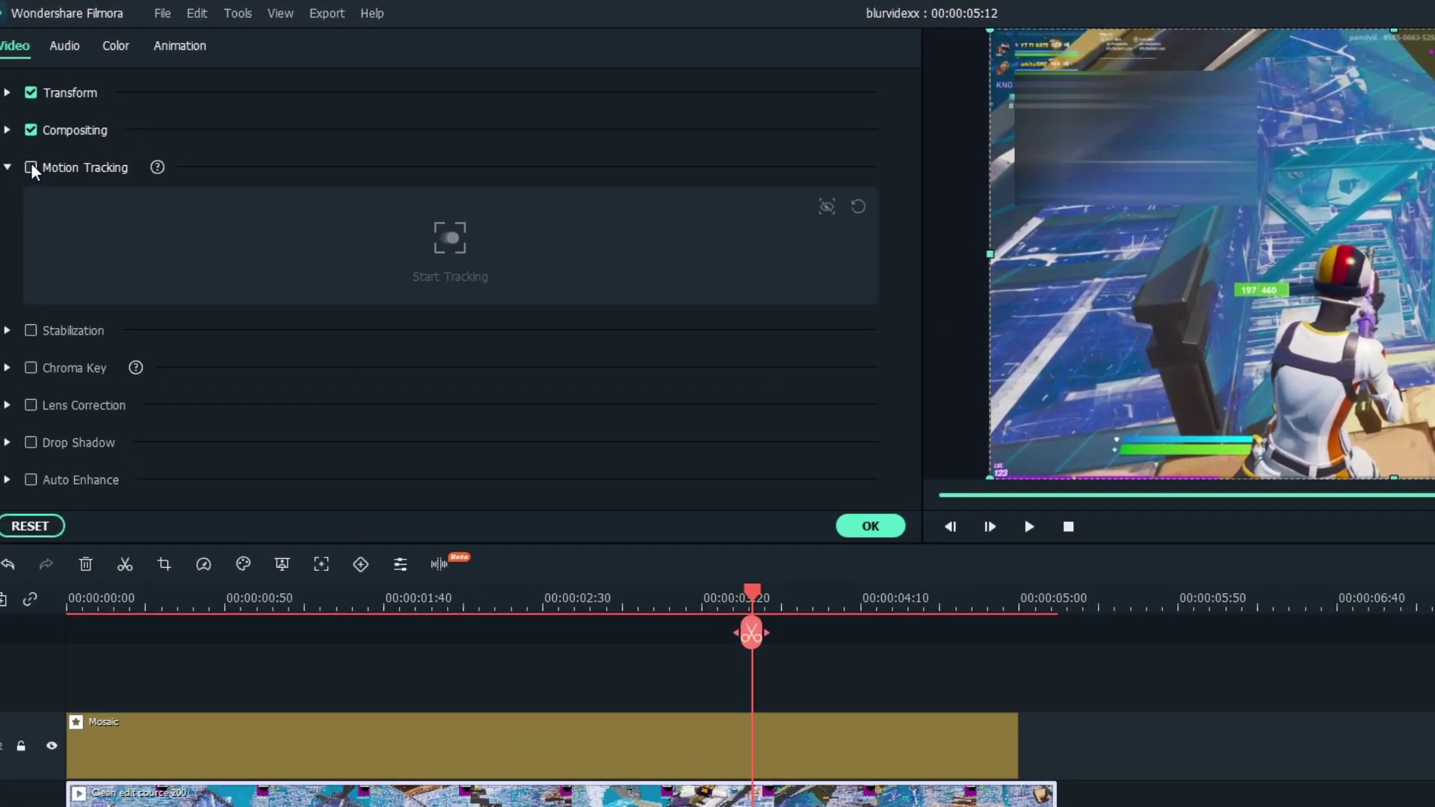
click(4, 134)
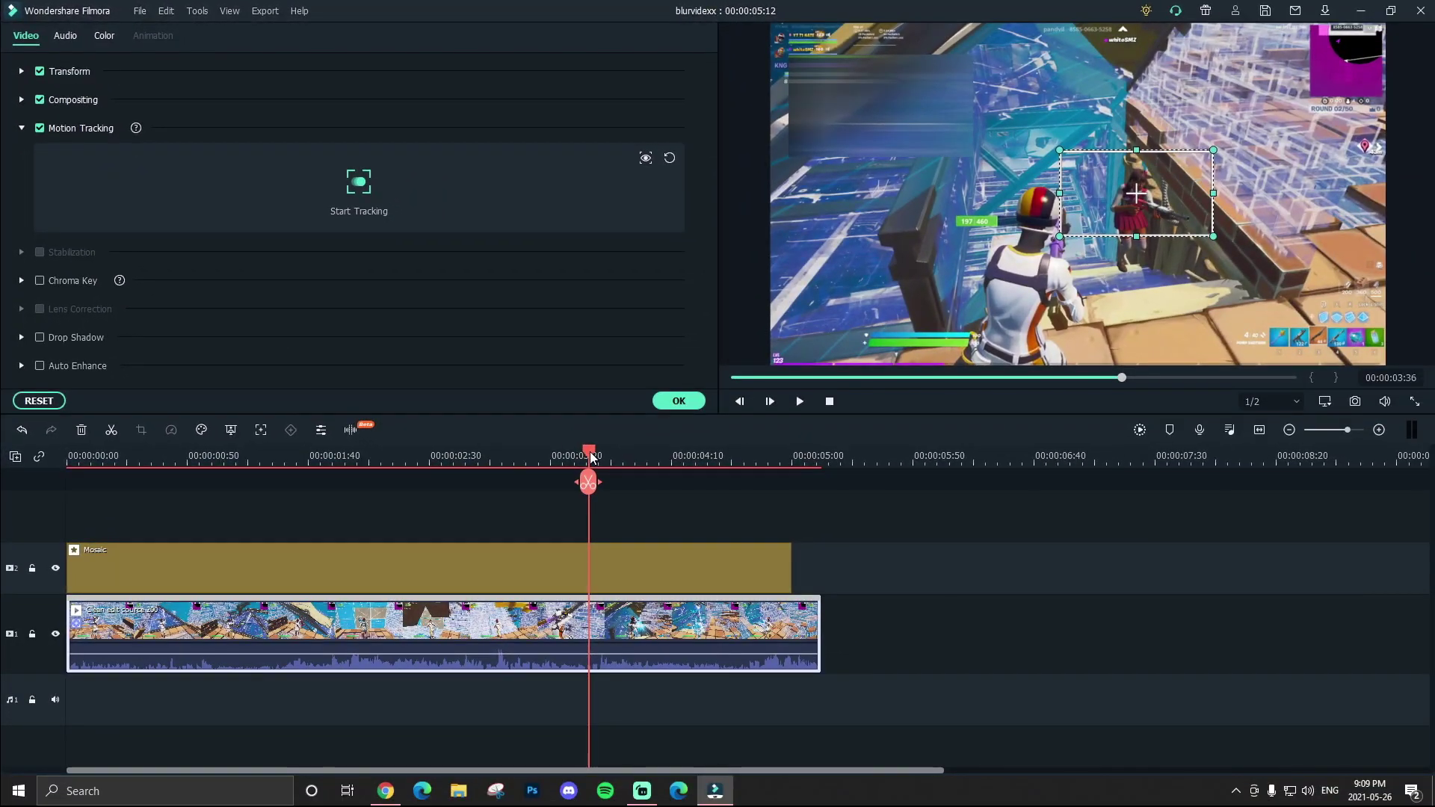
- Go to 03:21 and fit the tracking box tightly around the red-skirted enemy
click(902, 715)
drag(582, 456, 549, 453)
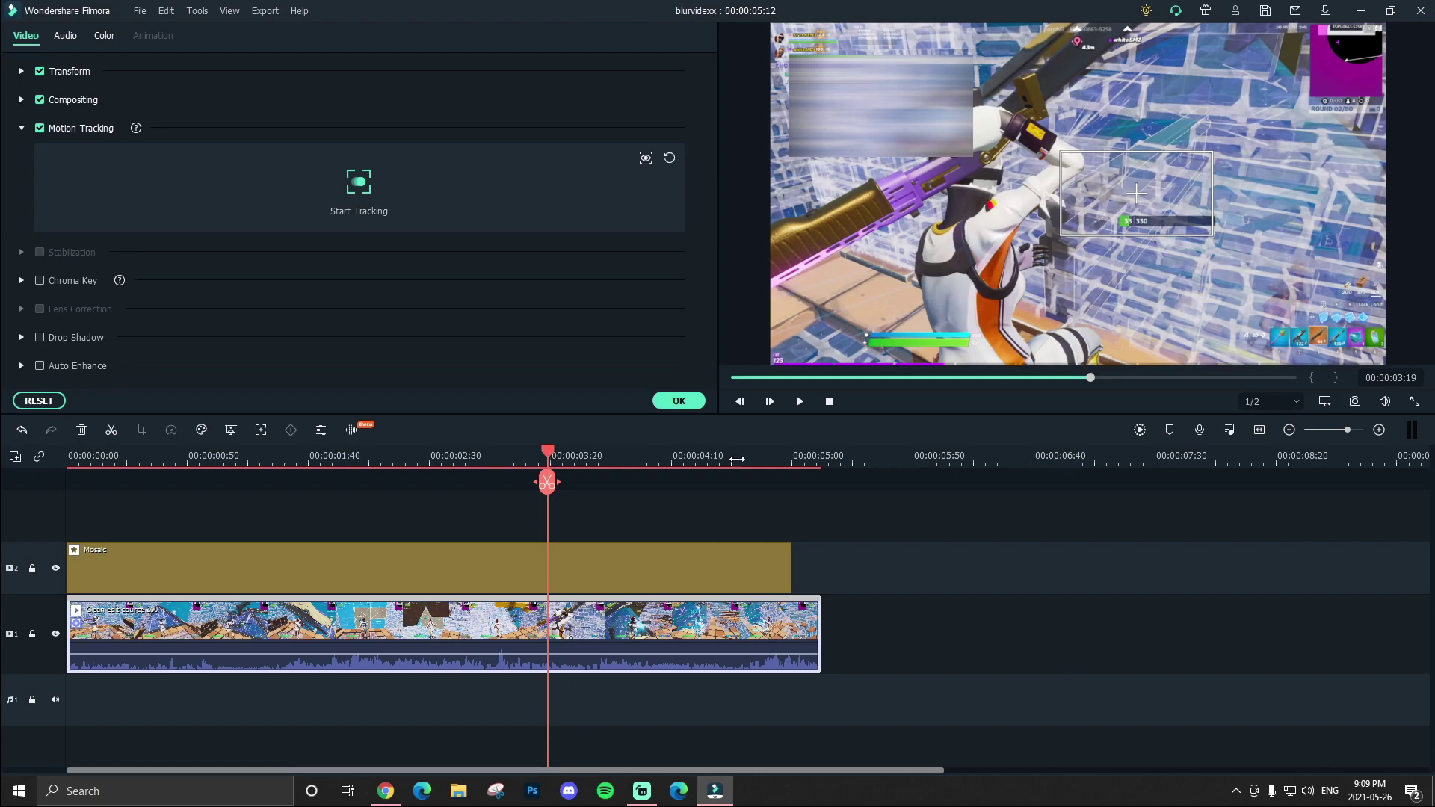
scroll(552, 455, up, 3)
drag(568, 455, 603, 460)
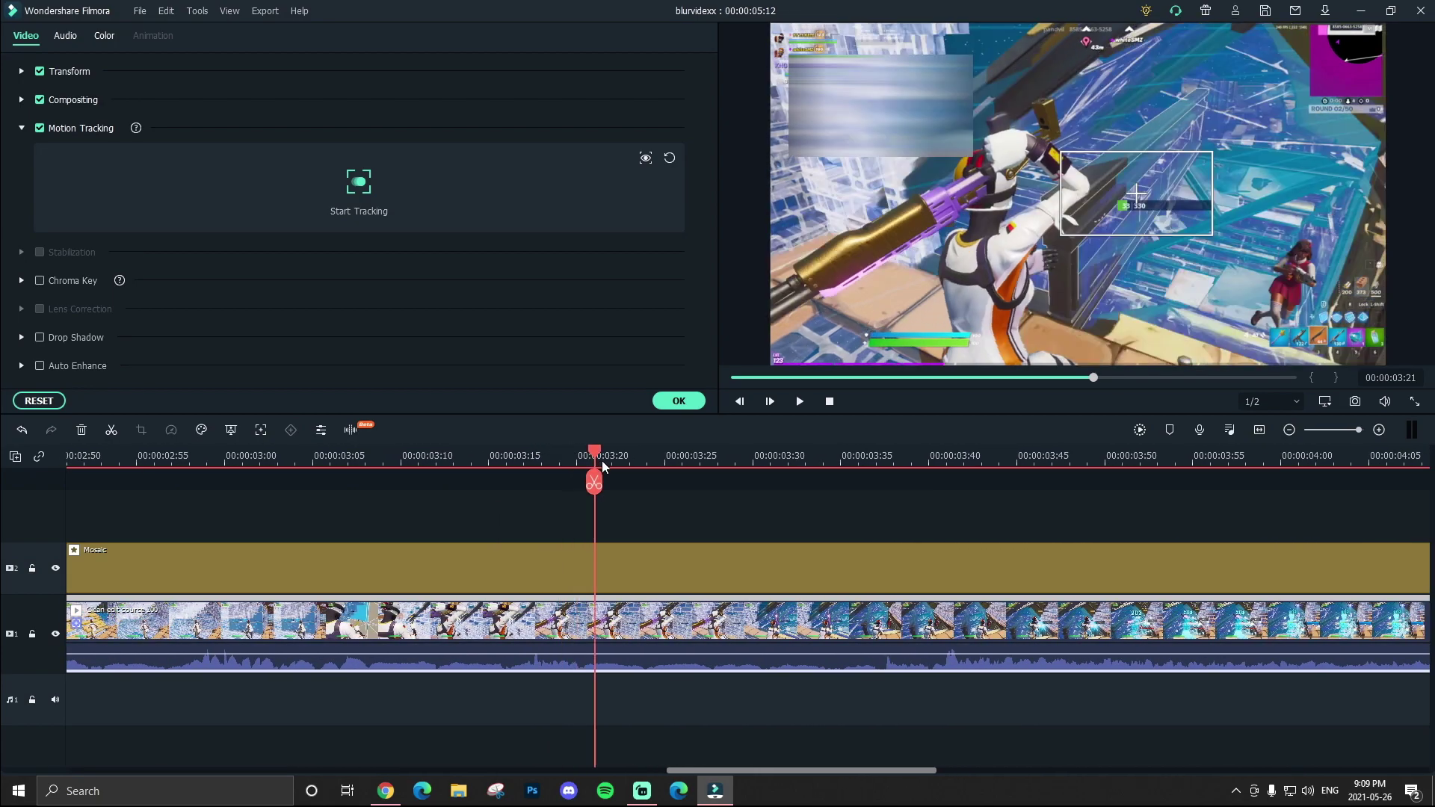
scroll(602, 460, down, 3)
drag(1163, 203, 1323, 290)
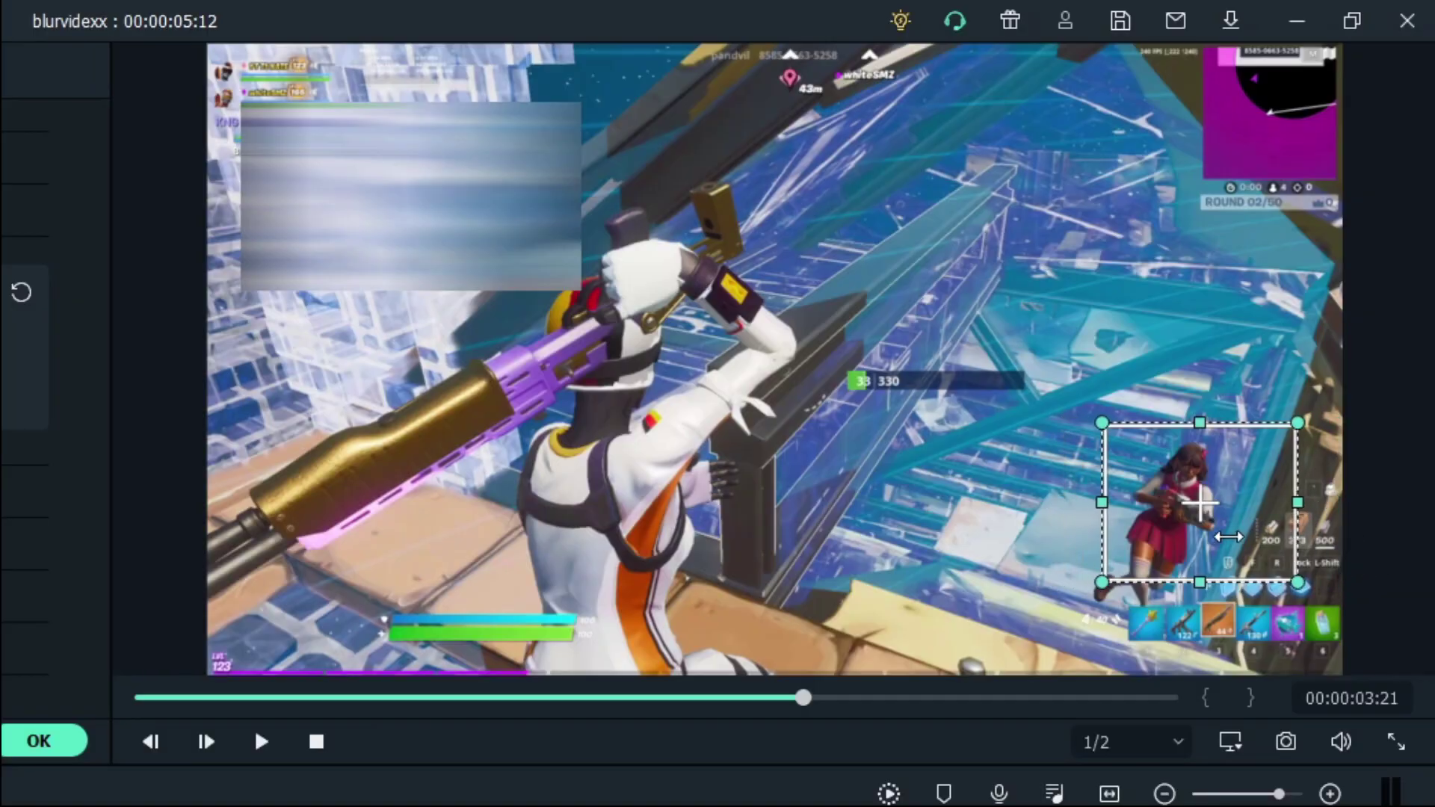
drag(1227, 537, 1149, 542)
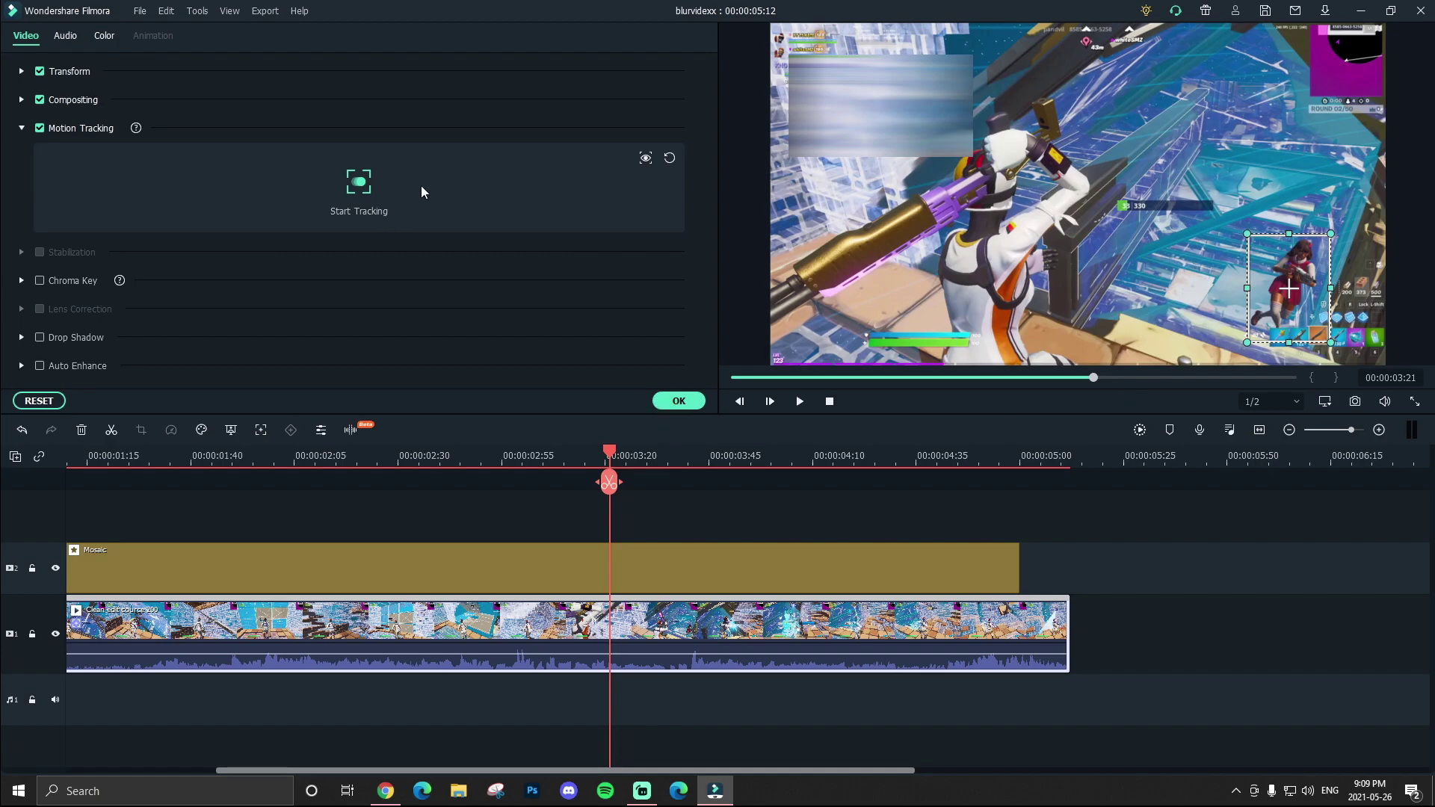
- Track the enemy's movement, scrub to check the result, and close the clip settings
click(359, 182)
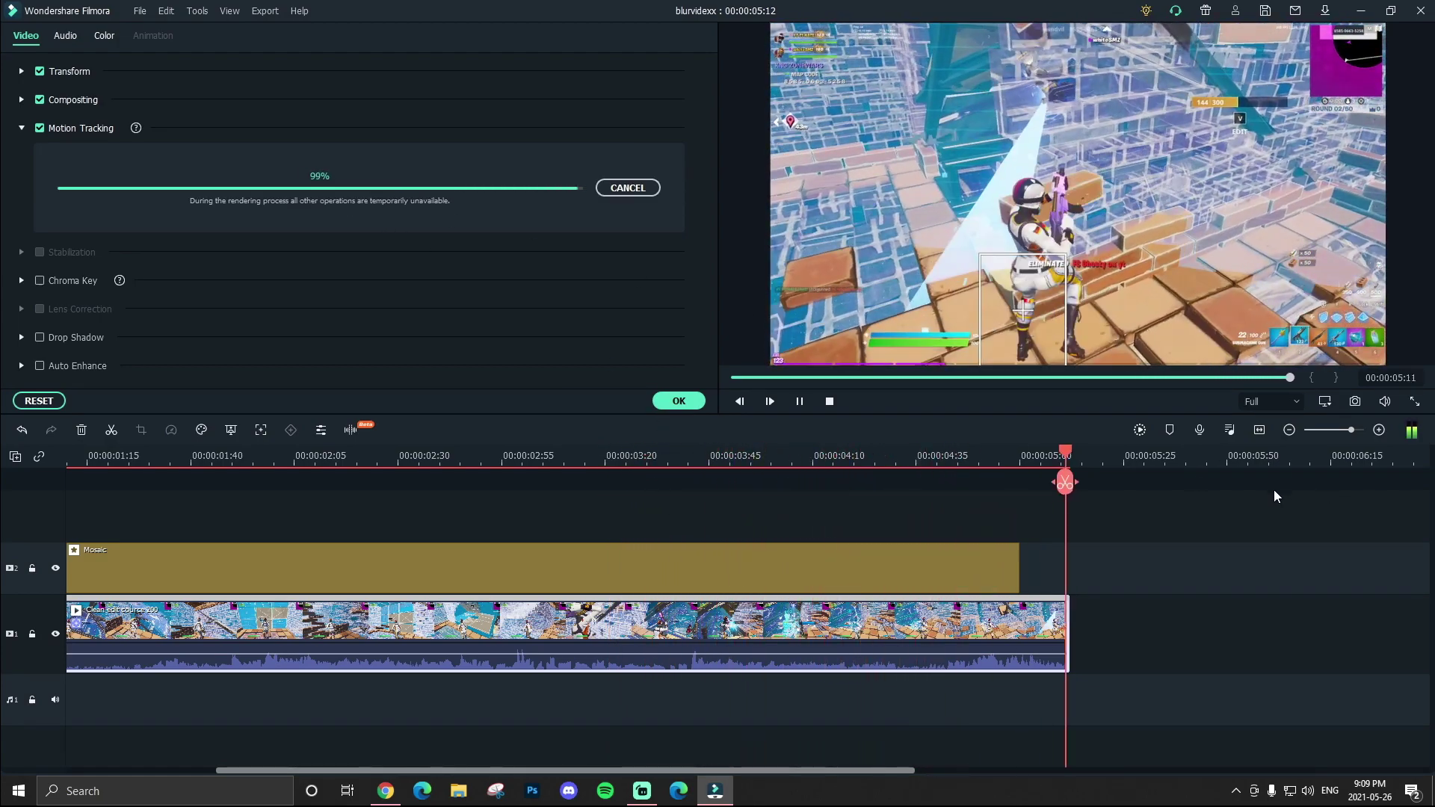
click(873, 454)
drag(873, 454, 709, 480)
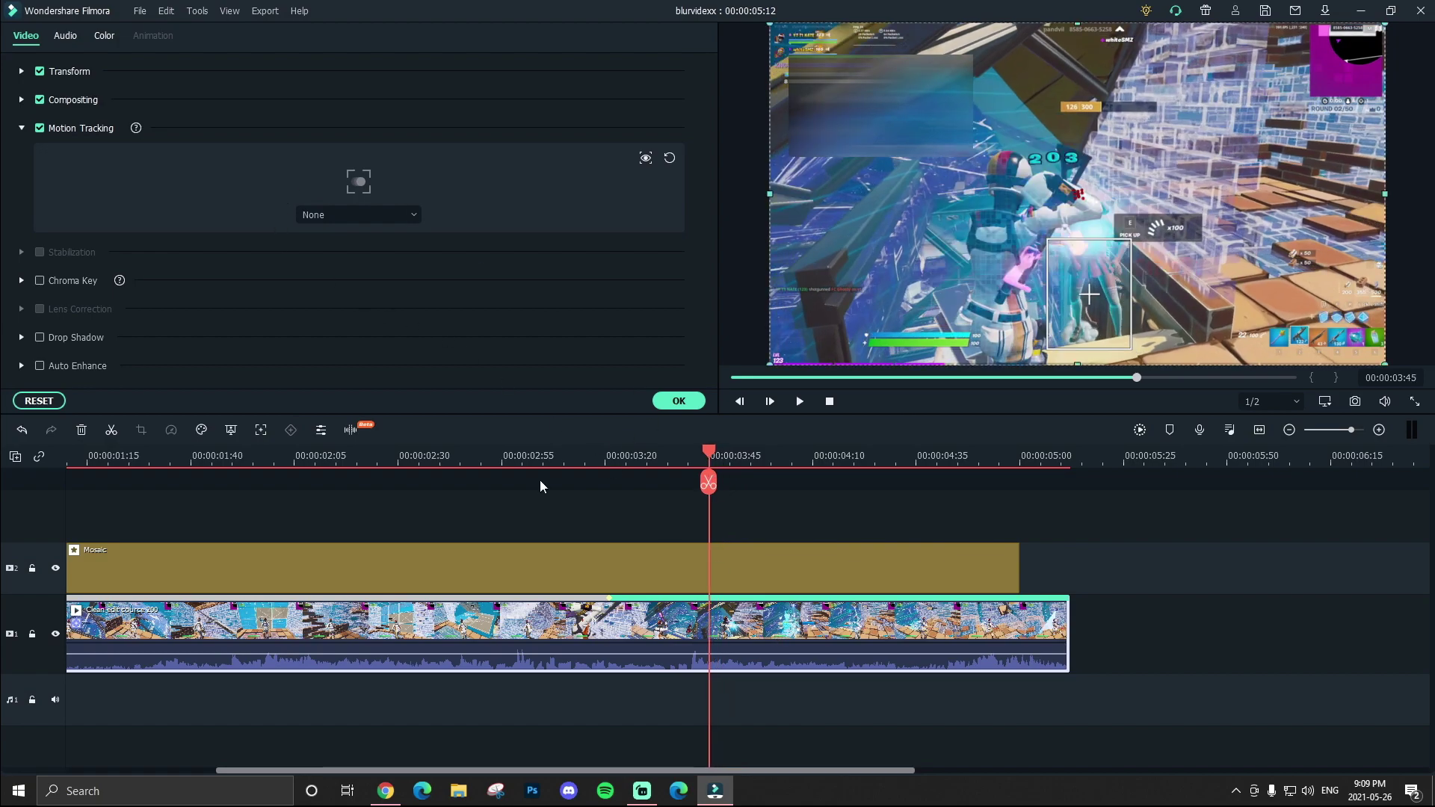
click(684, 401)
- Split the gameplay clip near 3:45 and clear motion tracking from the second half
click(110, 432)
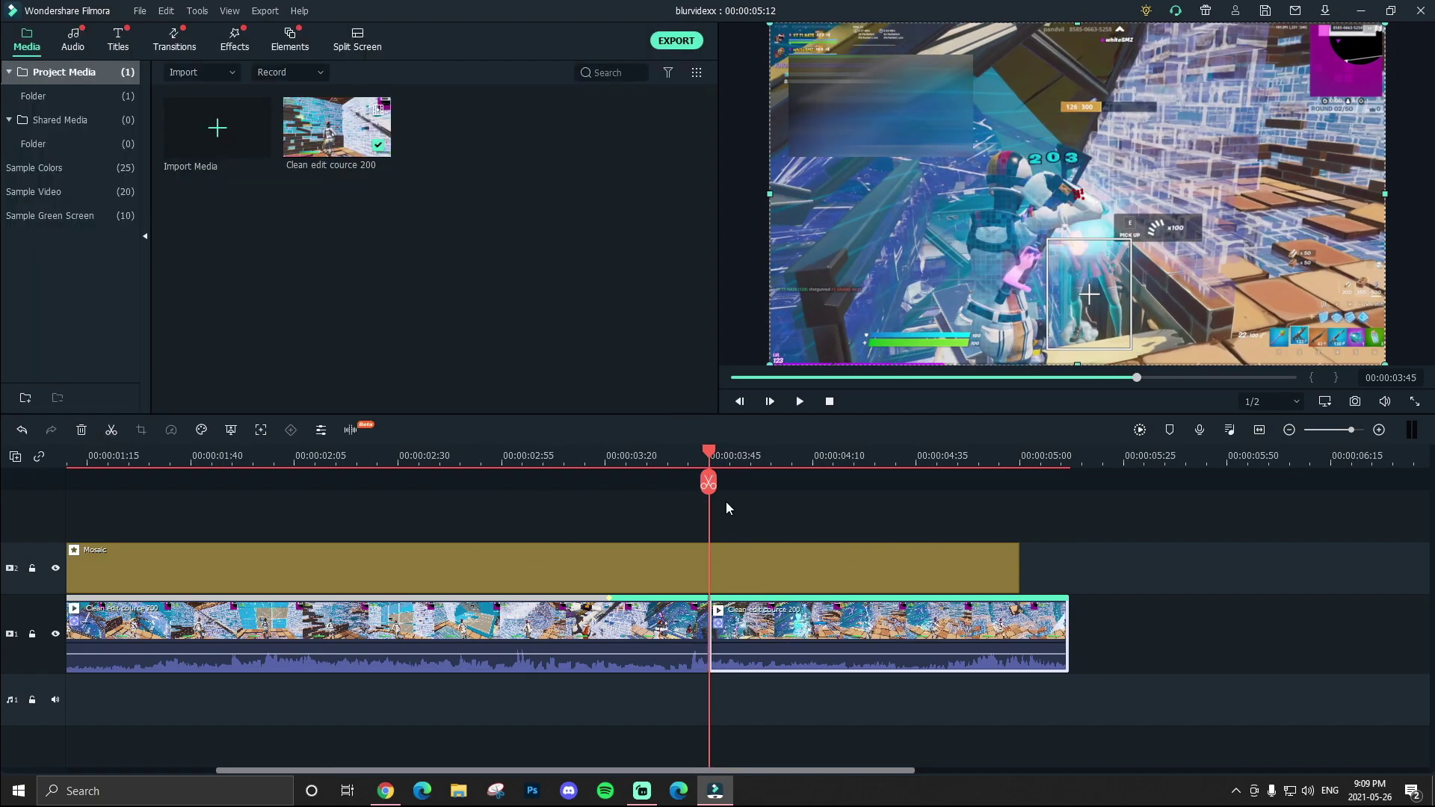
double_click(822, 627)
click(56, 125)
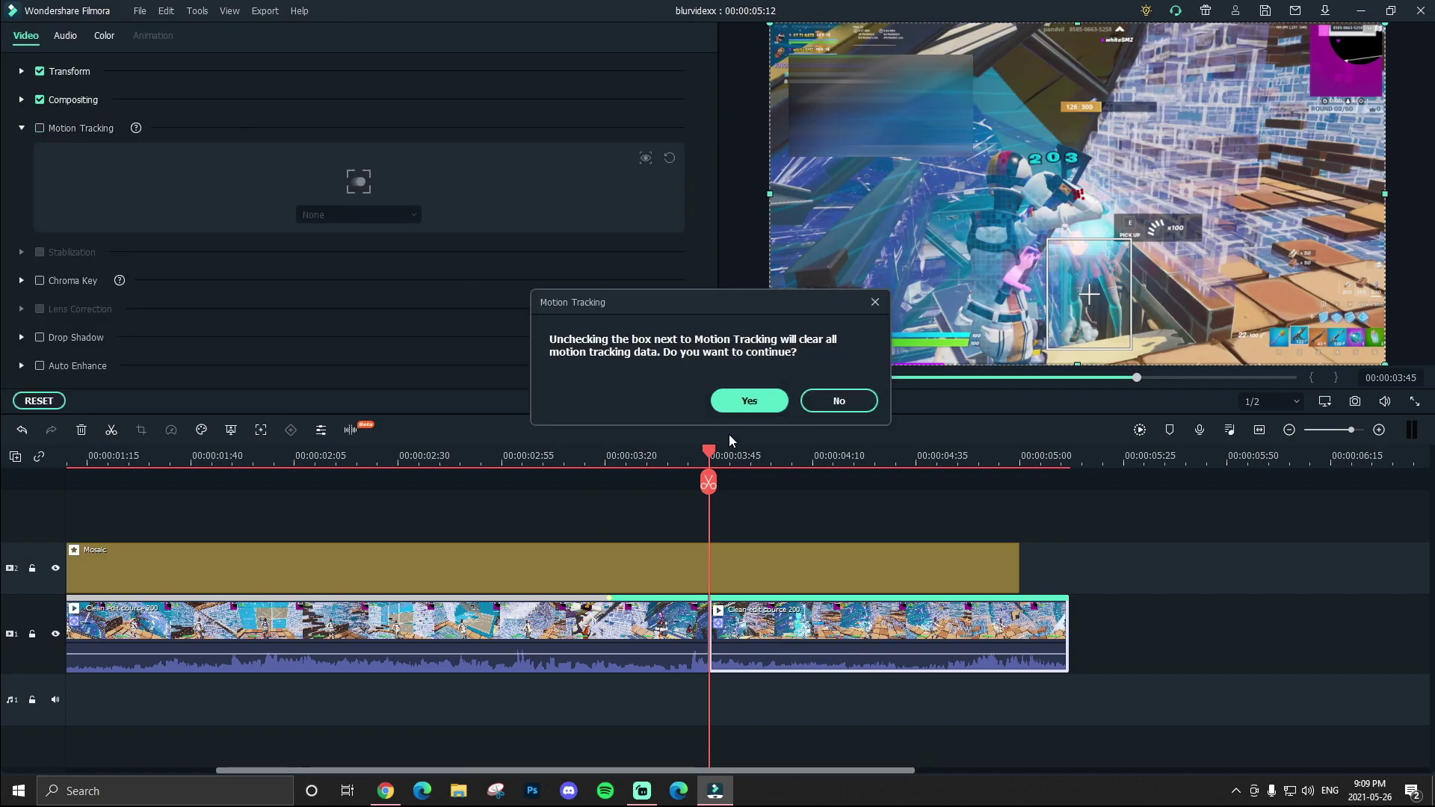
click(761, 405)
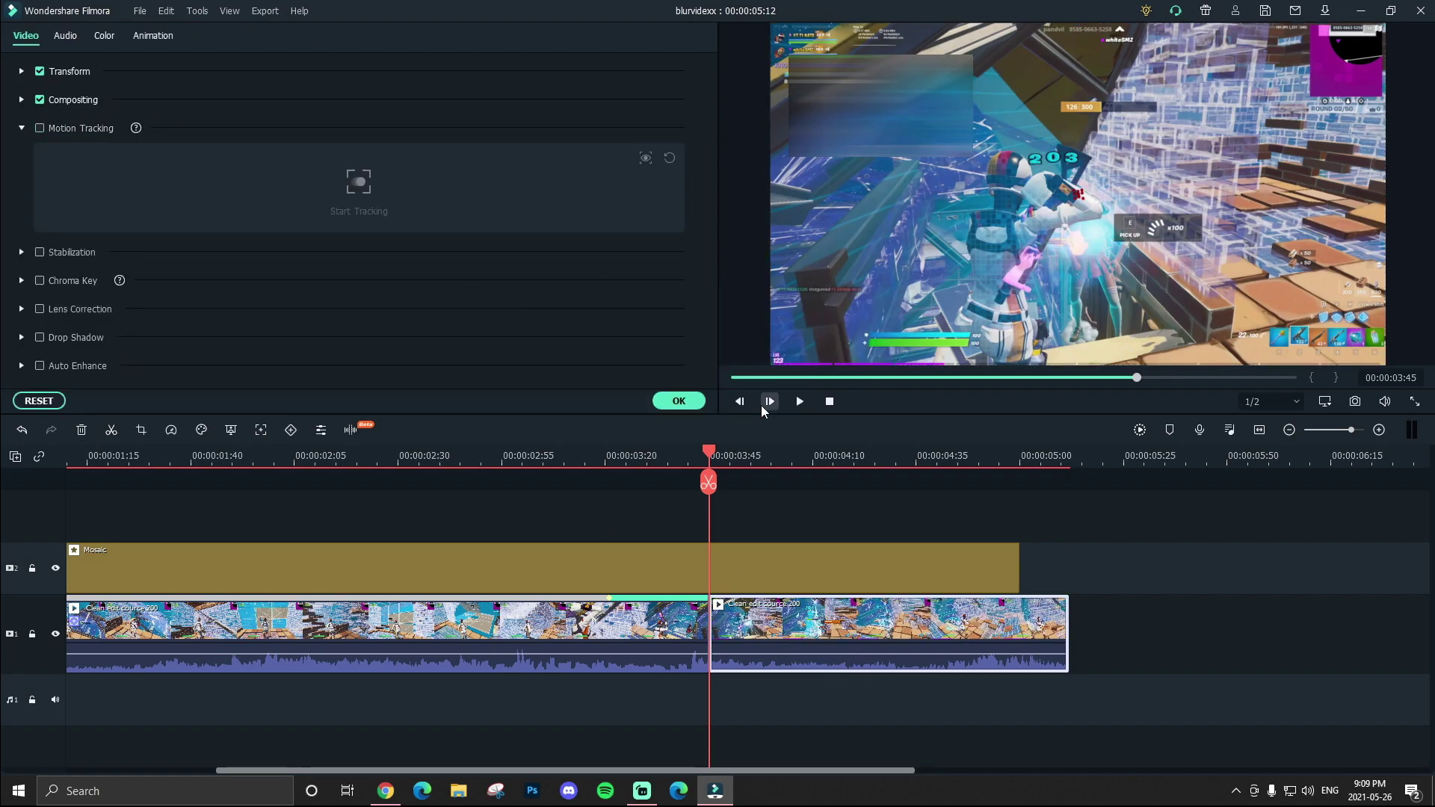
click(679, 400)
click(695, 458)
drag(694, 458, 646, 460)
- Link Mosaic to the first clip's motion track so the blur follows the red-skirted enemy
click(675, 626)
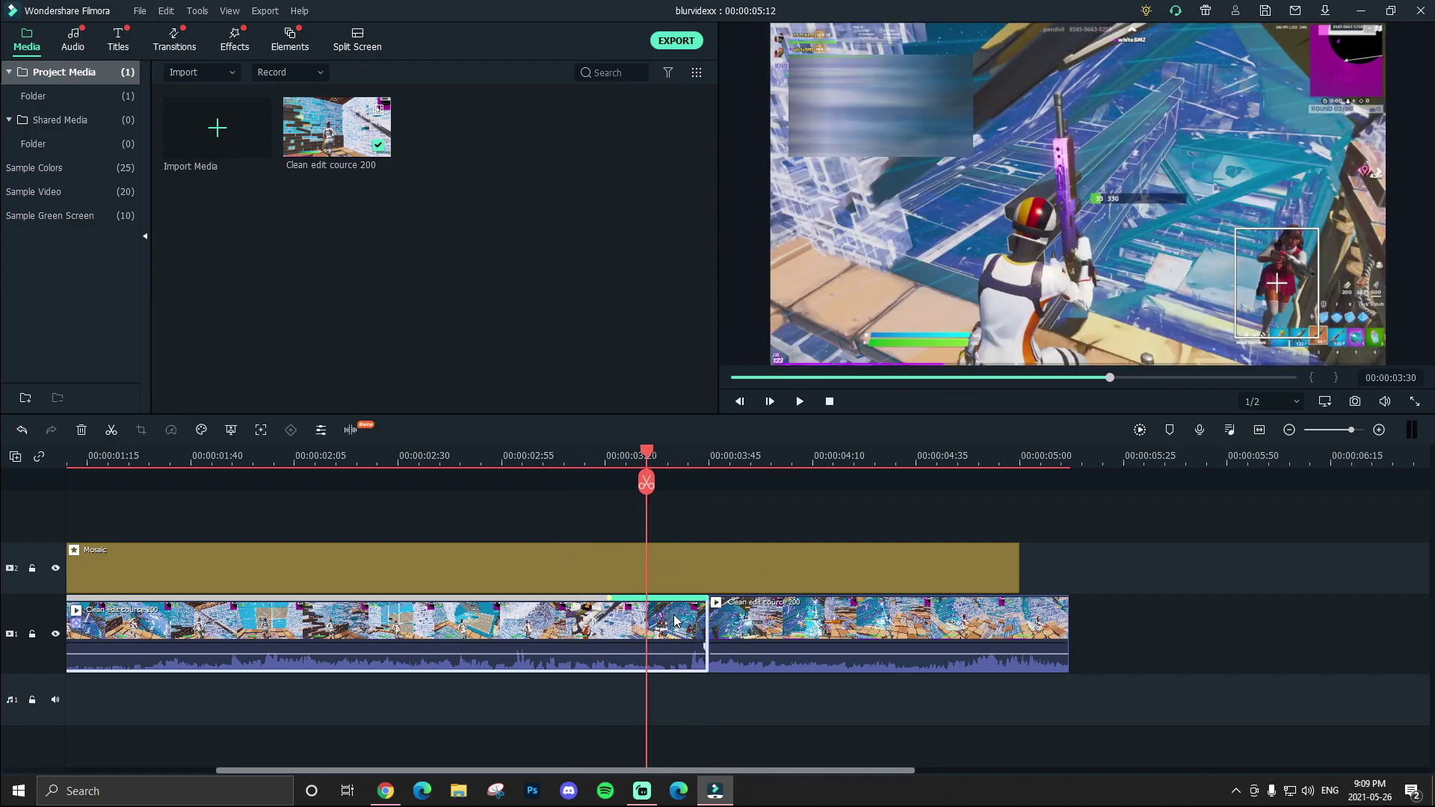
double_click(675, 620)
click(366, 215)
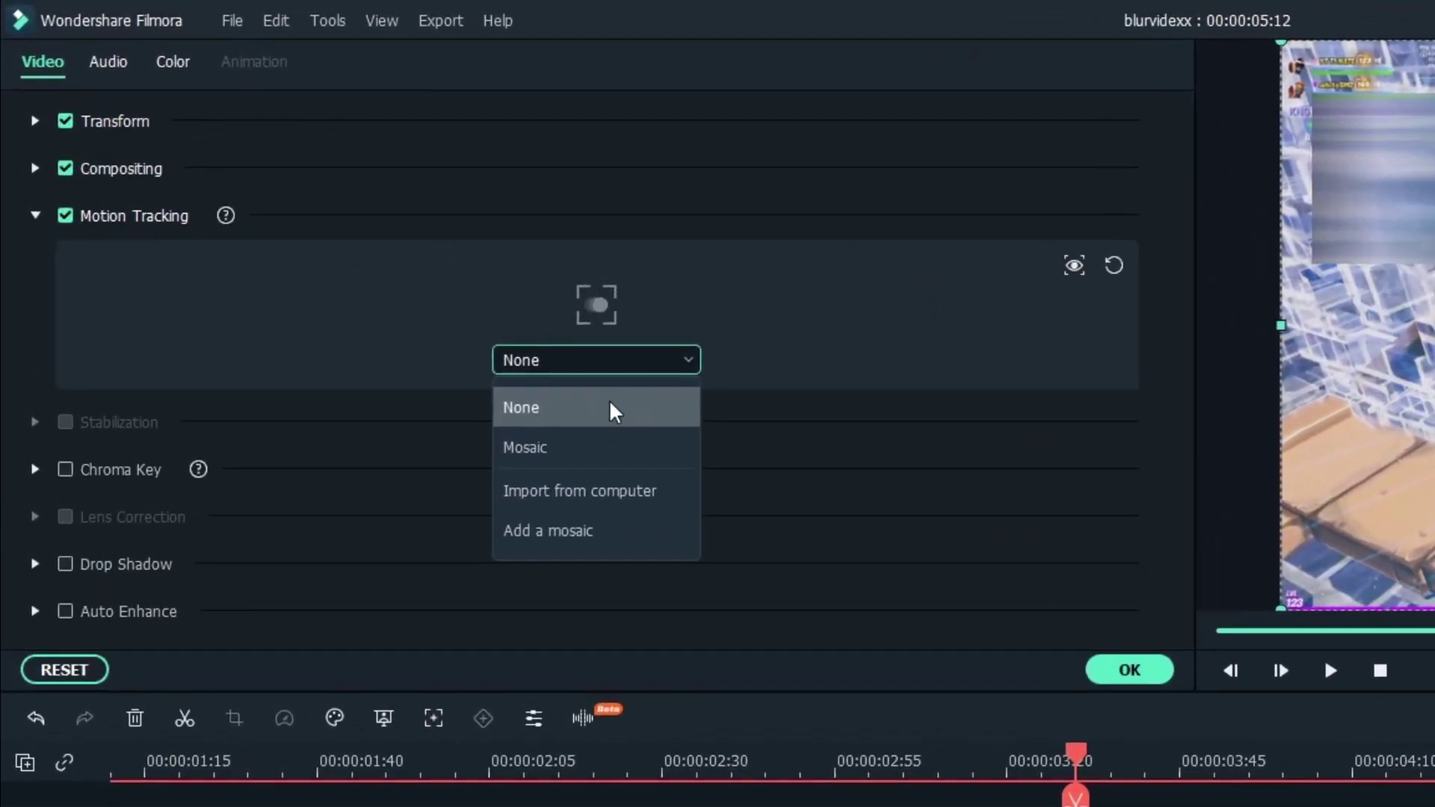
click(612, 452)
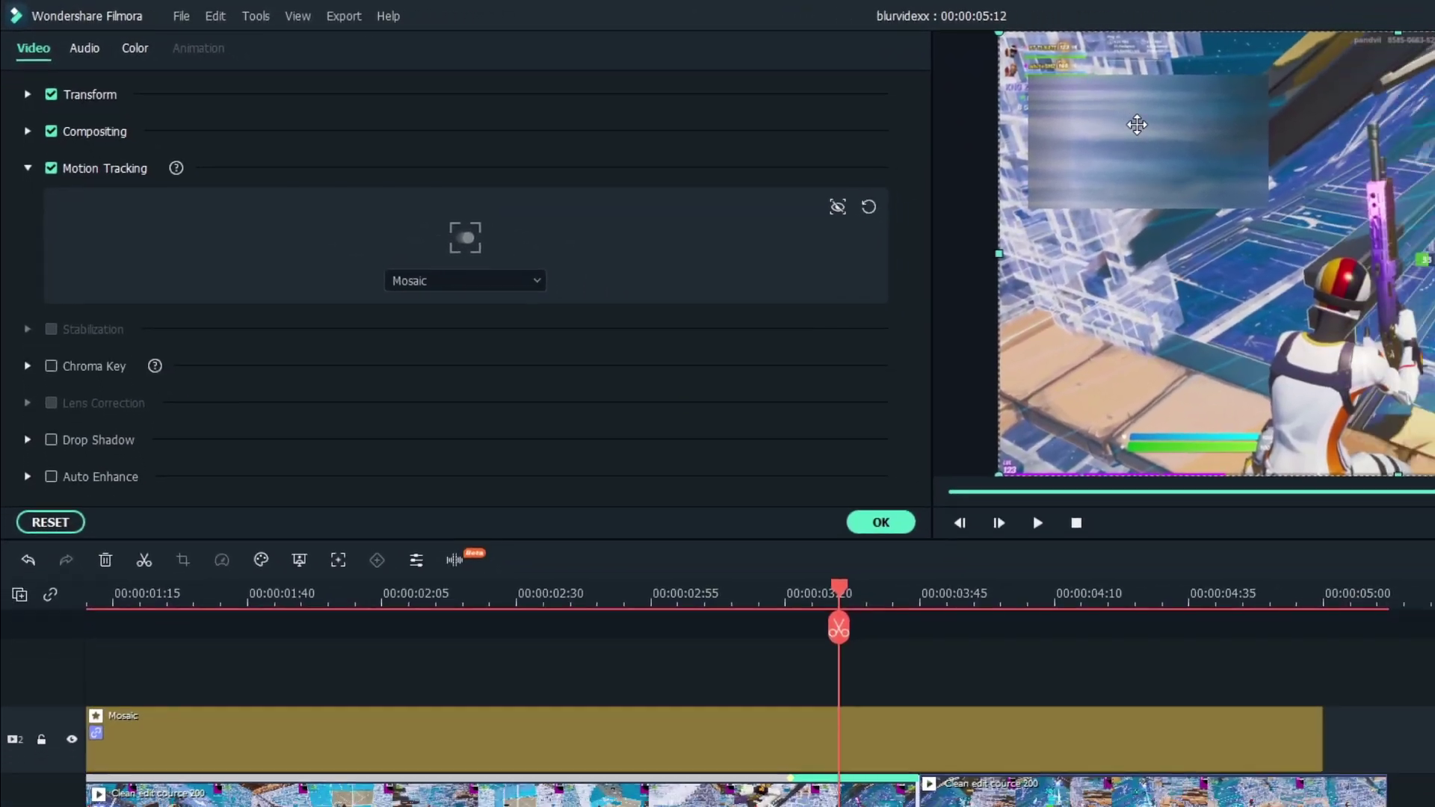
click(1273, 276)
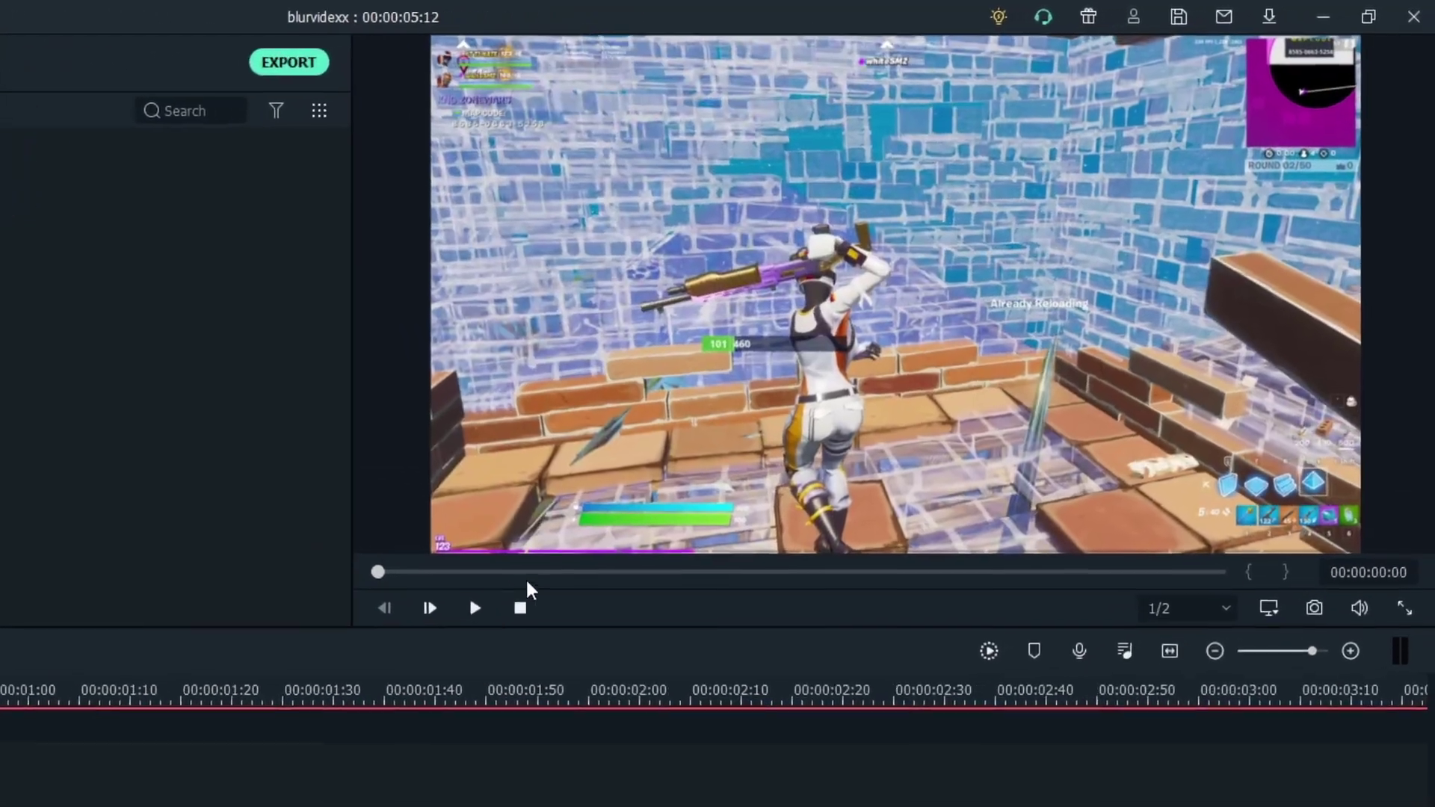
key(space)
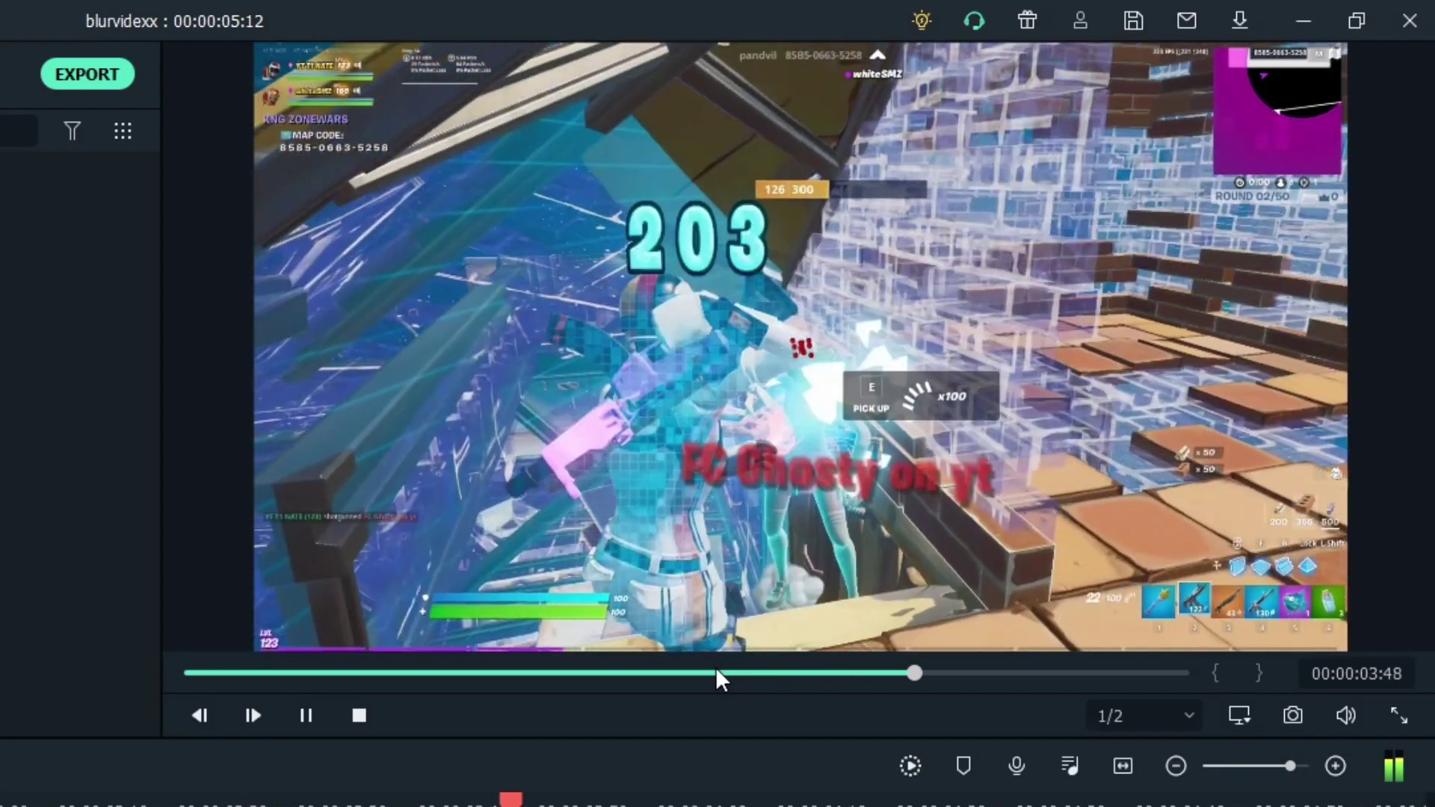
click(172, 806)
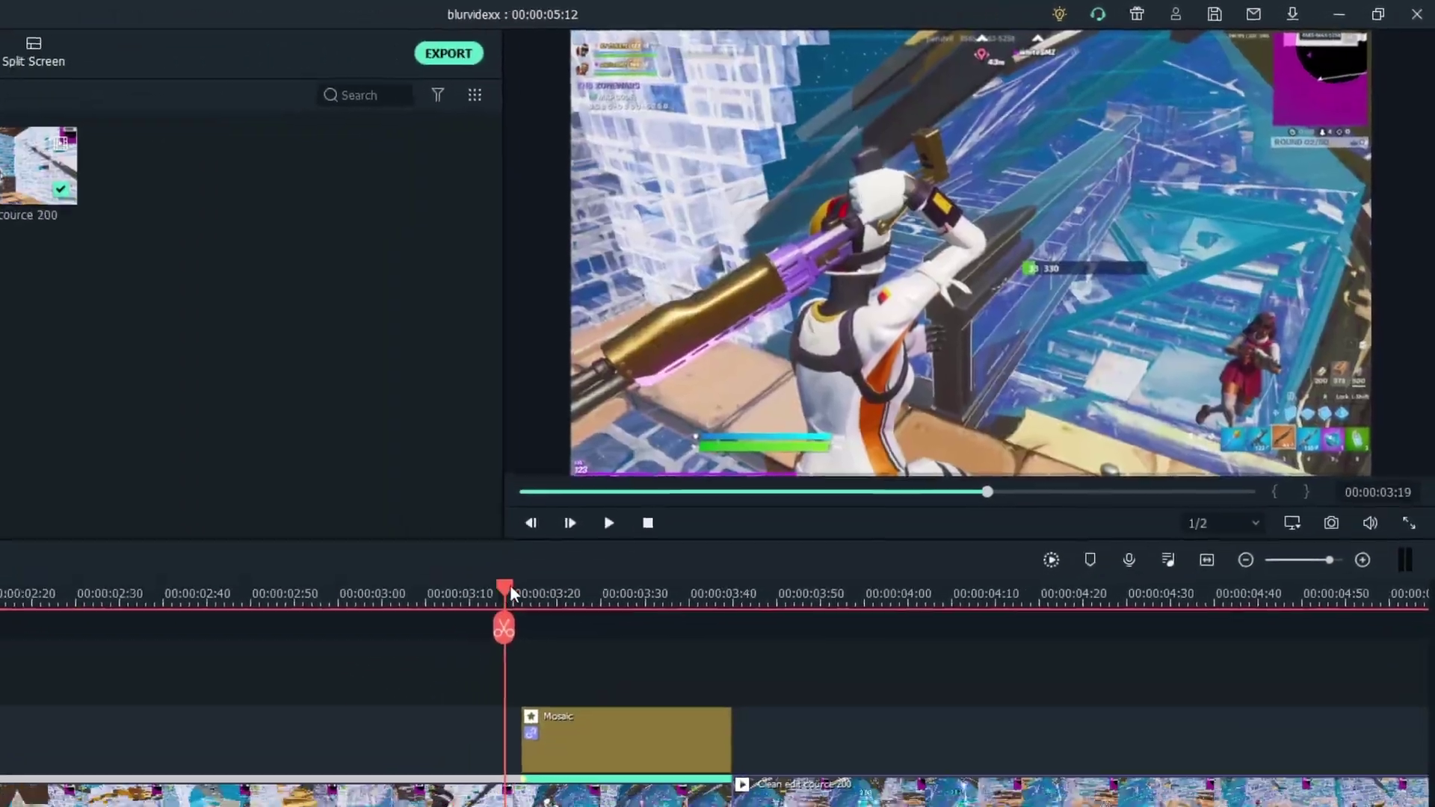
click(522, 593)
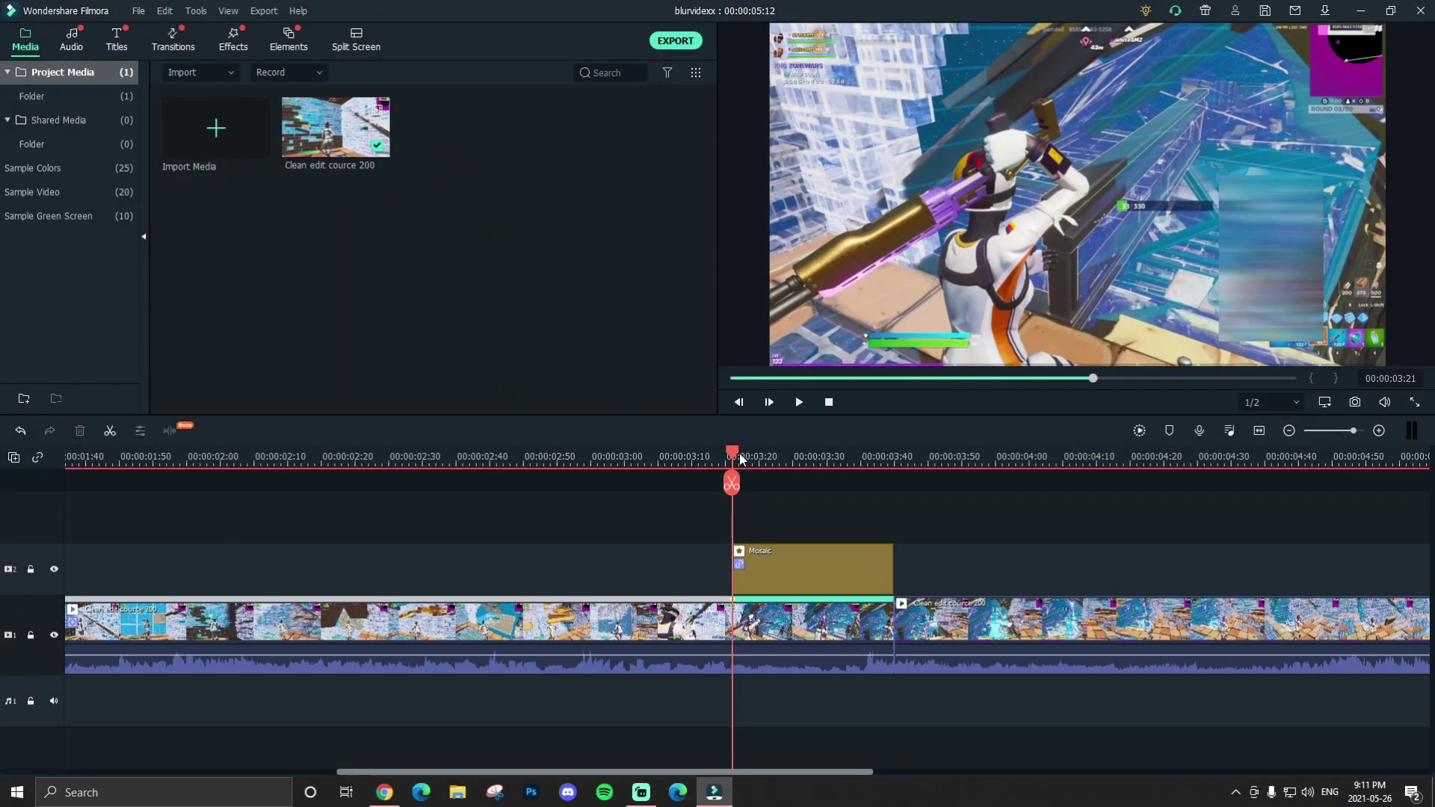
drag(742, 459, 921, 468)
scroll(1114, 474, down, 3)
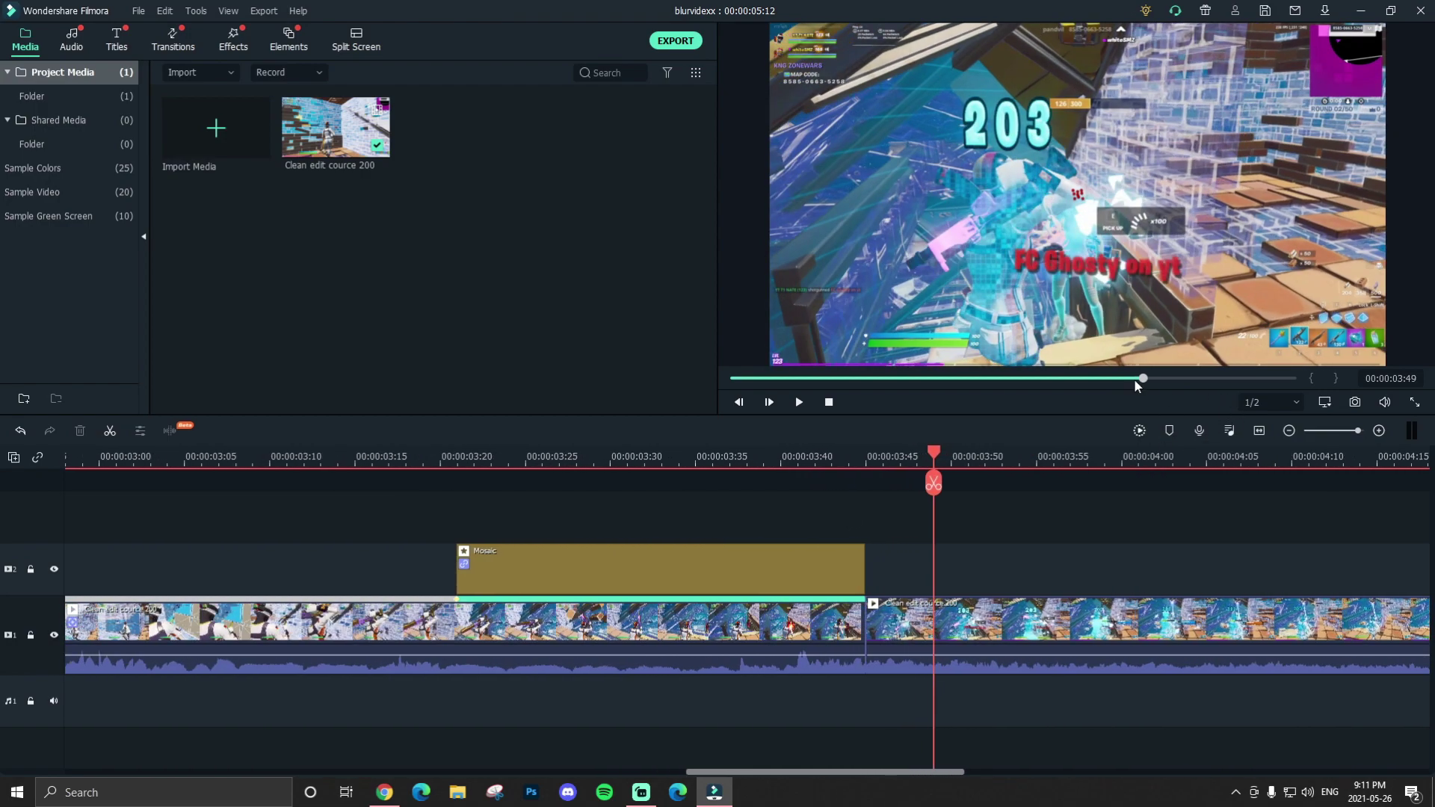
key(Home)
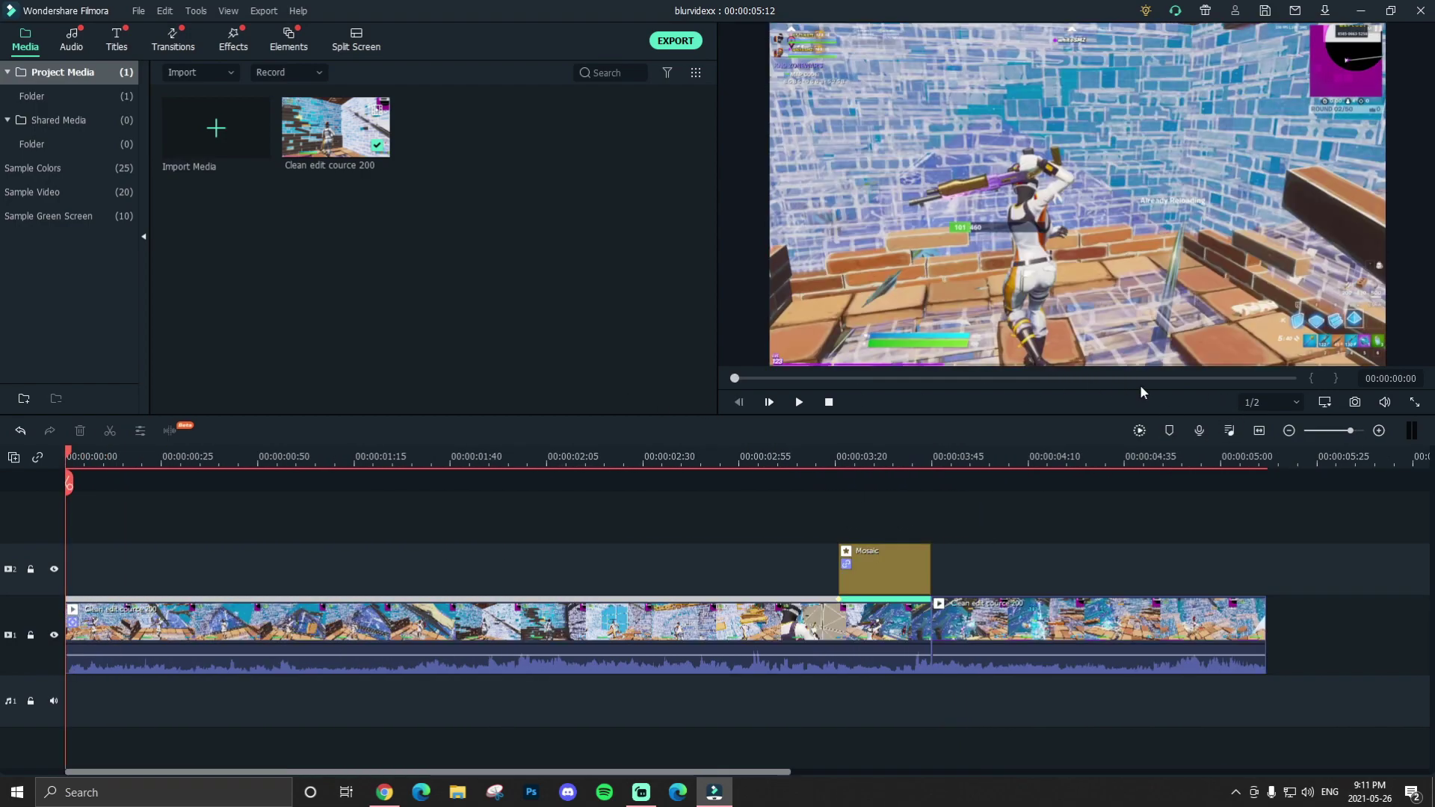